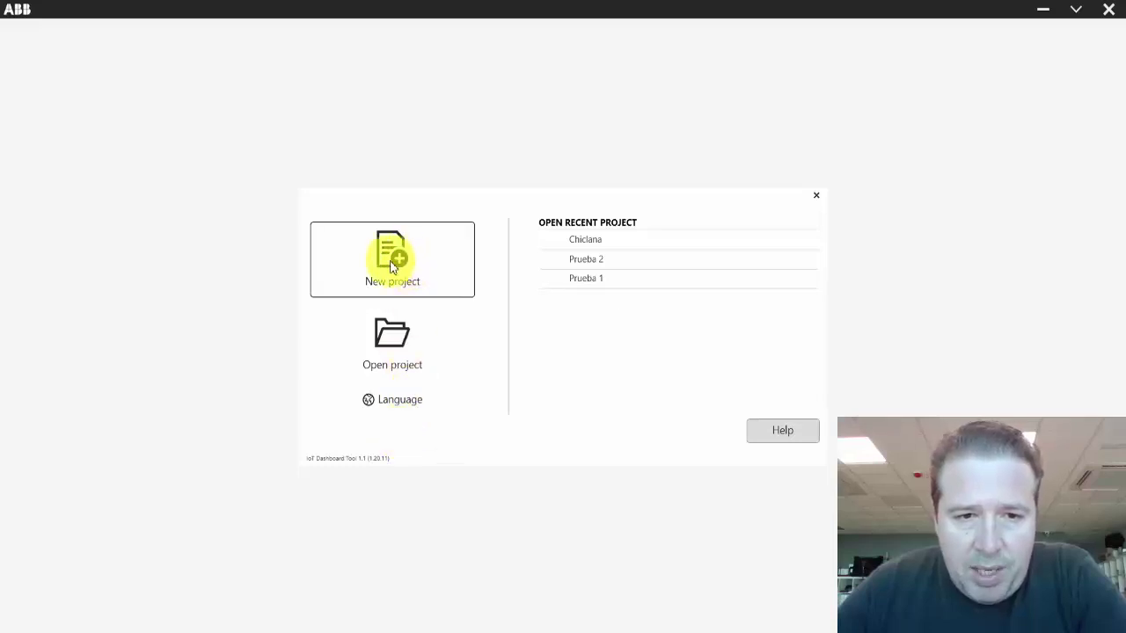
Start a new project with ETS synchronisation enabled, trying Centro Comercial Los Patios and Chiclana proyecto as the project to synchronise with.
left_click(392, 267)
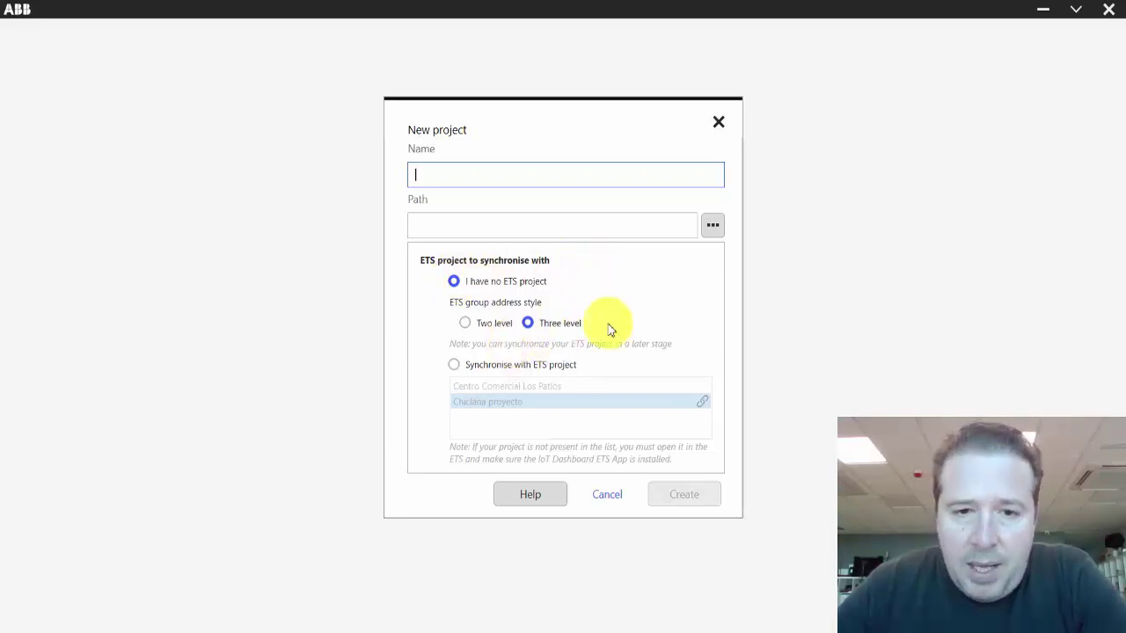
left_click(456, 372)
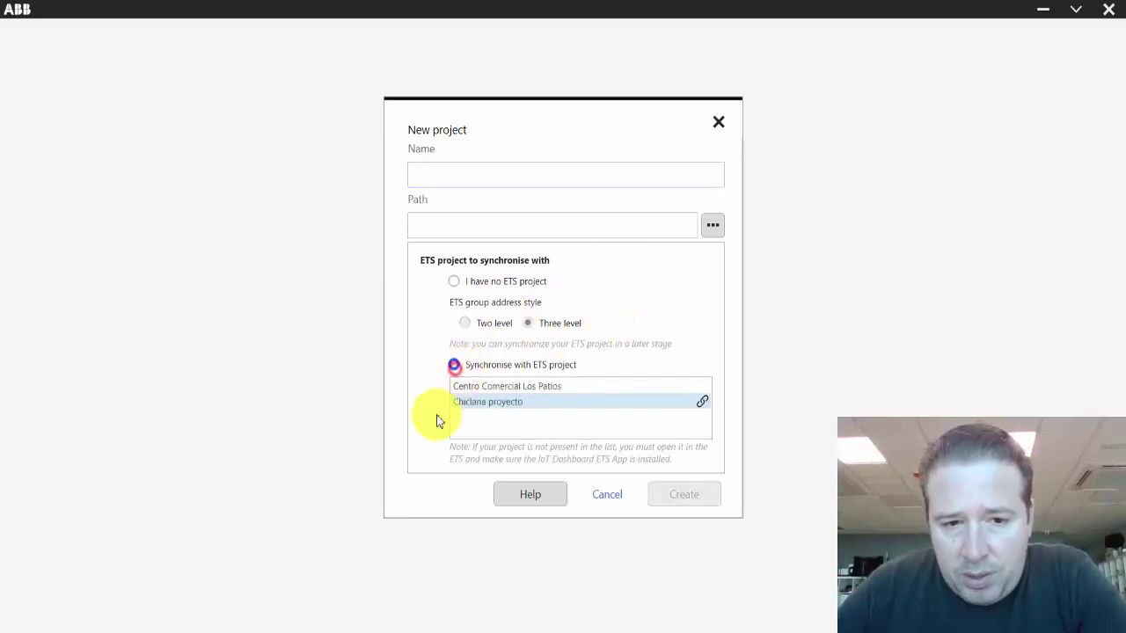
left_click(506, 387)
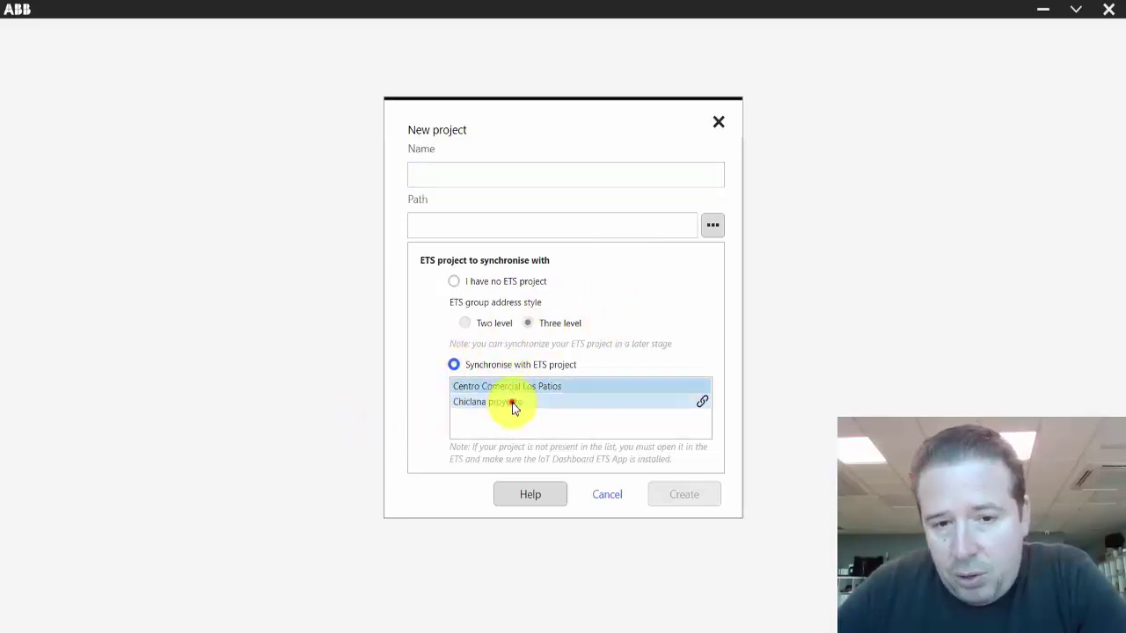
left_click(511, 401)
left_click(510, 386)
left_click(515, 403)
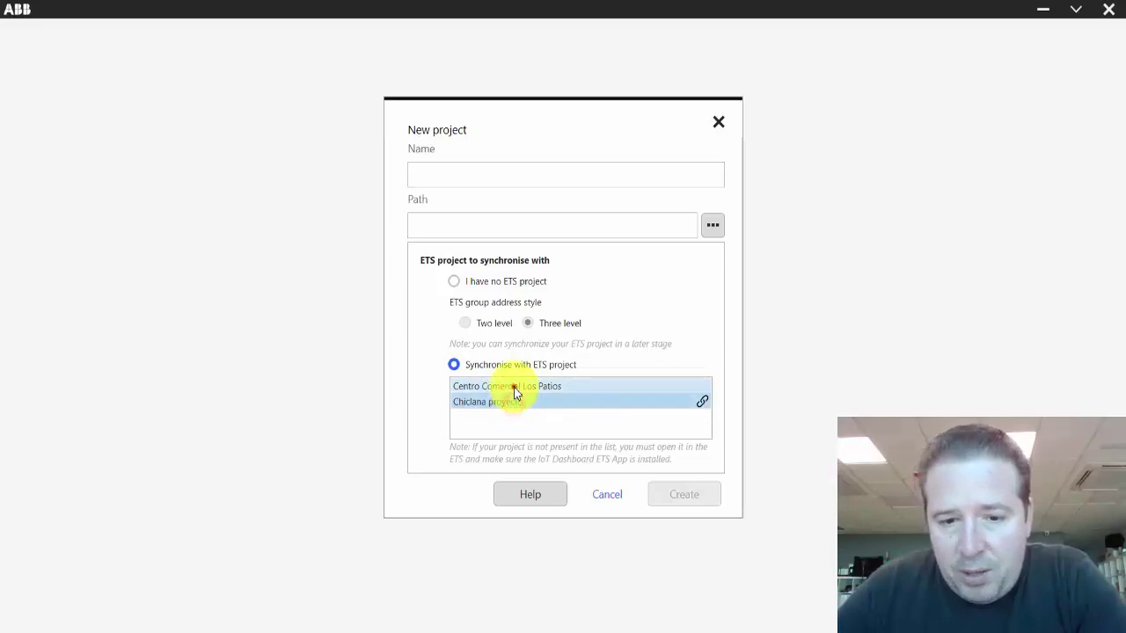
left_click(515, 386)
Switch to ETS5 and look through the two open projects, Chiclana proyecto and Centro Comercial Los Patios.
left_click(695, 629)
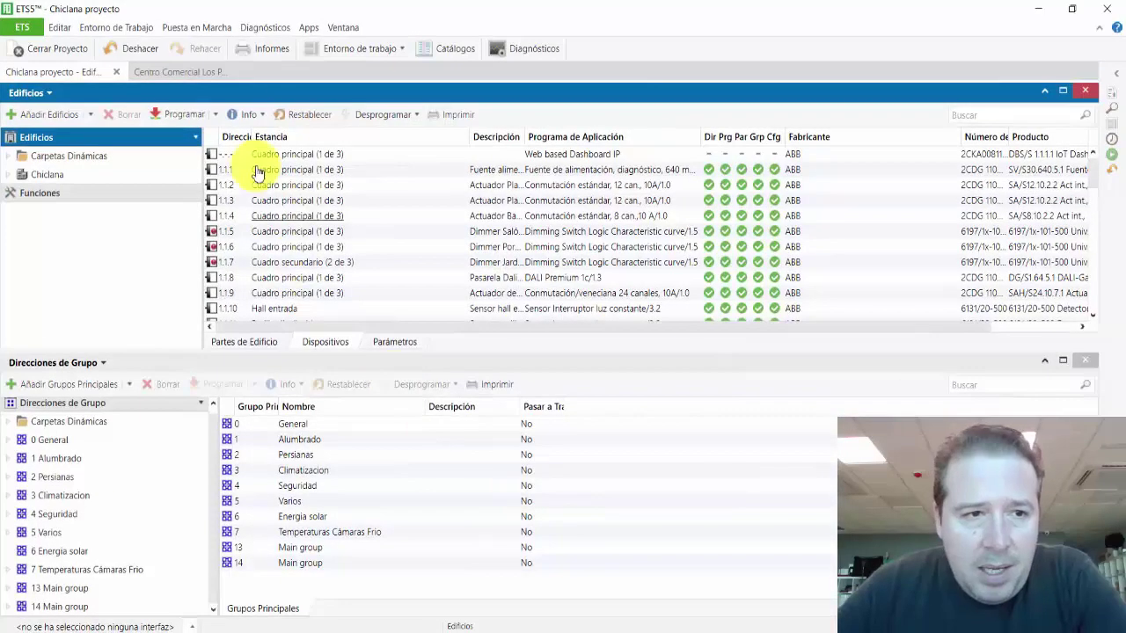
left_click(187, 74)
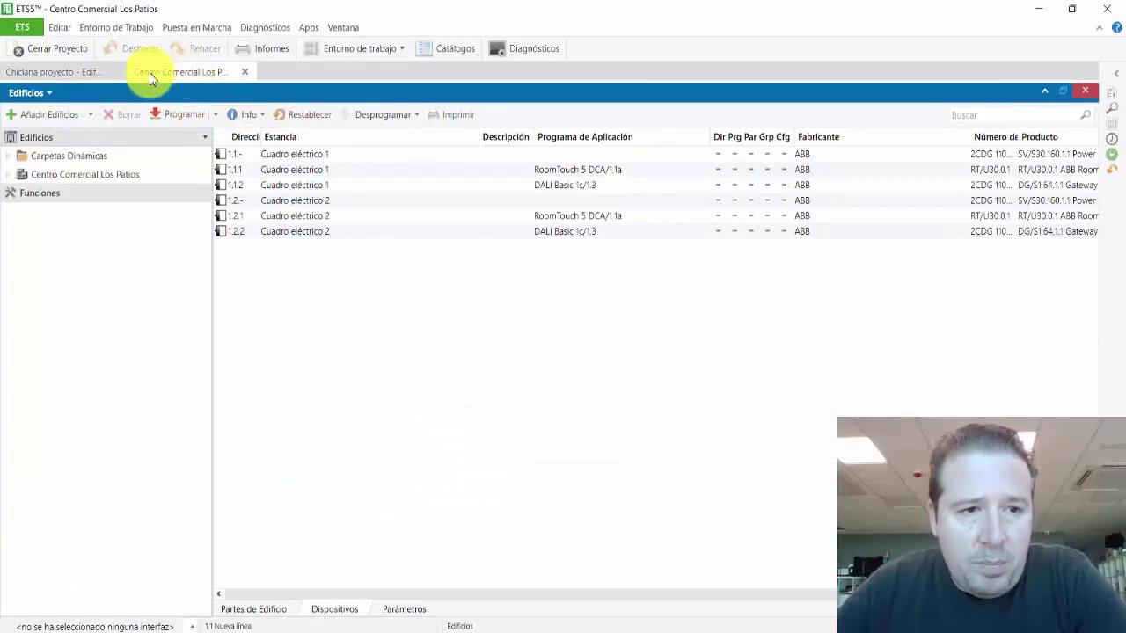
left_click(40, 74)
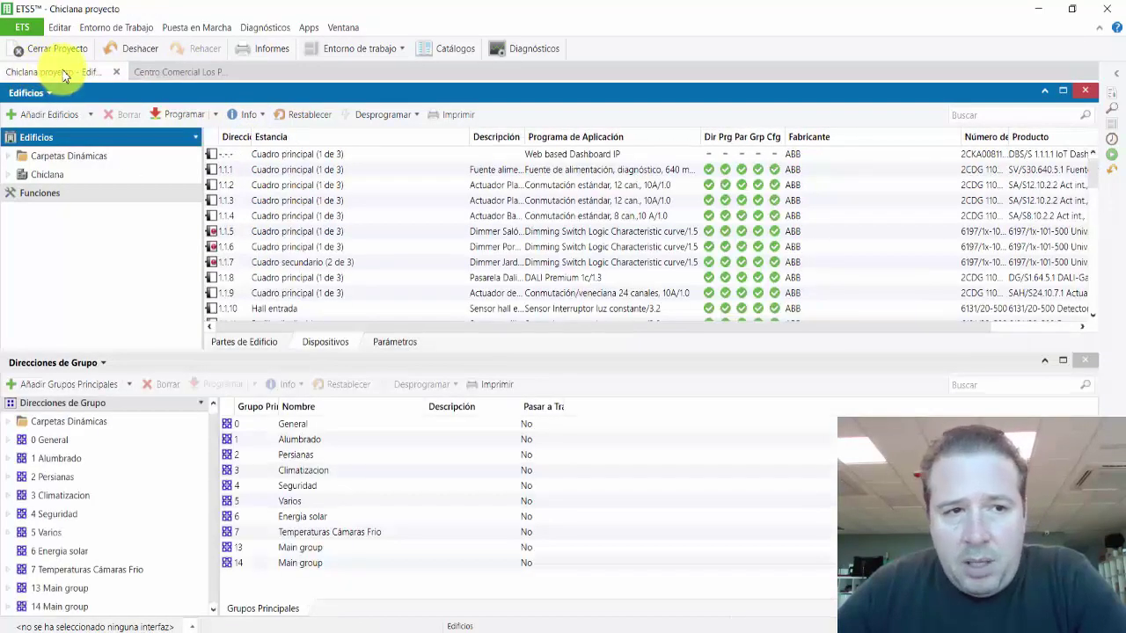
left_click(167, 69)
left_click(88, 71)
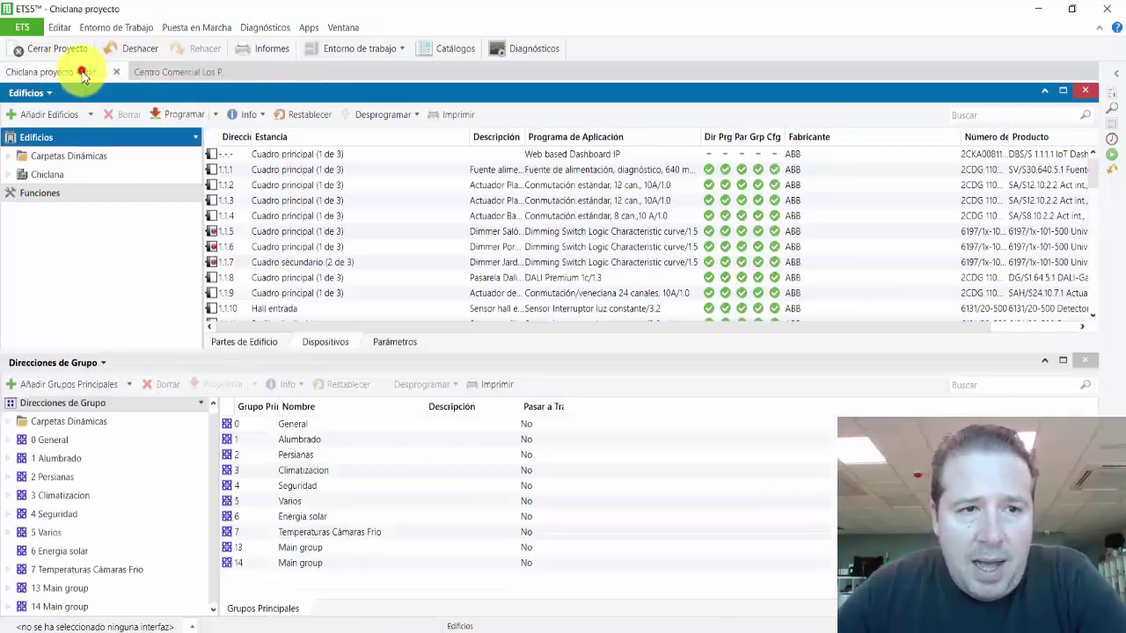
left_click(145, 71)
left_click(95, 75)
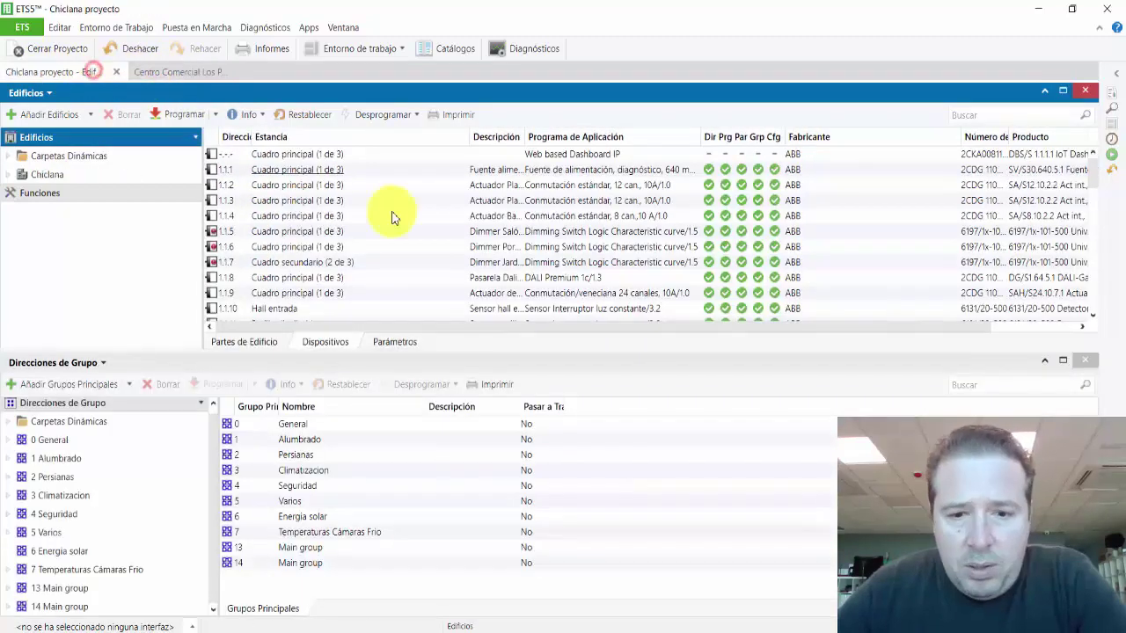
Return to the IoT Dashboard Tool, compare the two ETS projects offered for synchronisation, and discard the new project.
left_click(742, 620)
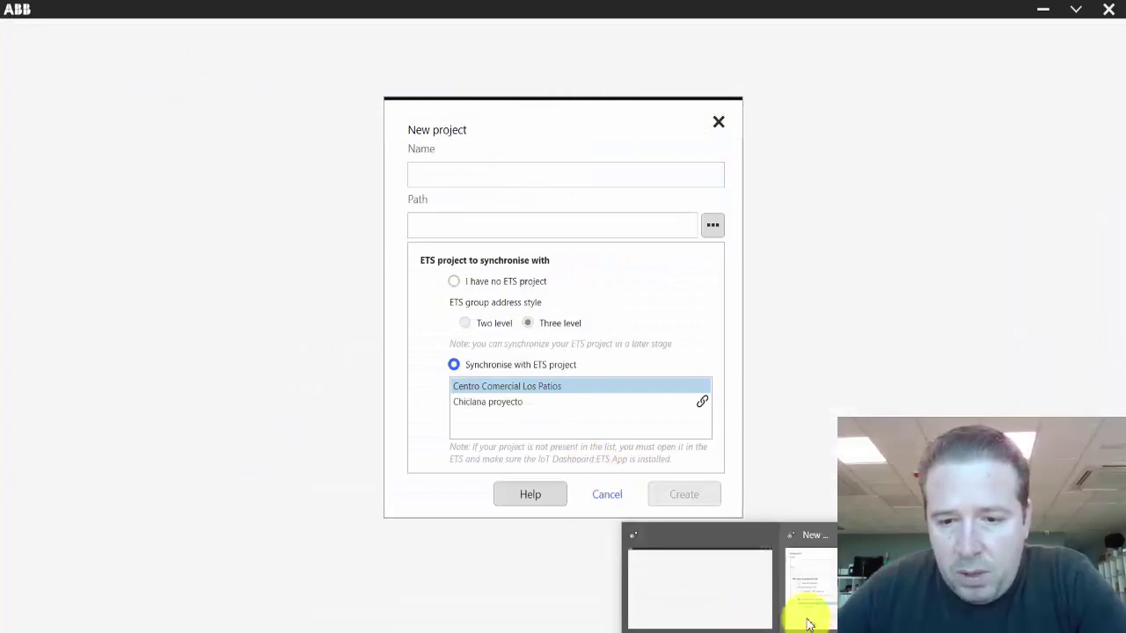
left_click(509, 388)
left_click(506, 401)
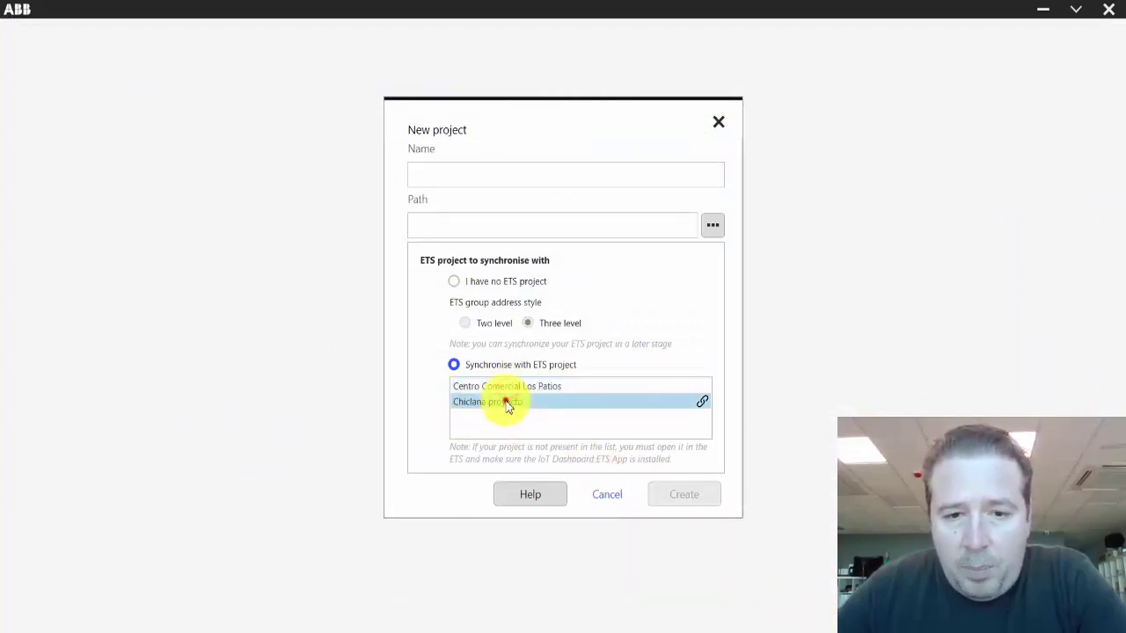
left_click(506, 388)
left_click(505, 401)
left_click(506, 388)
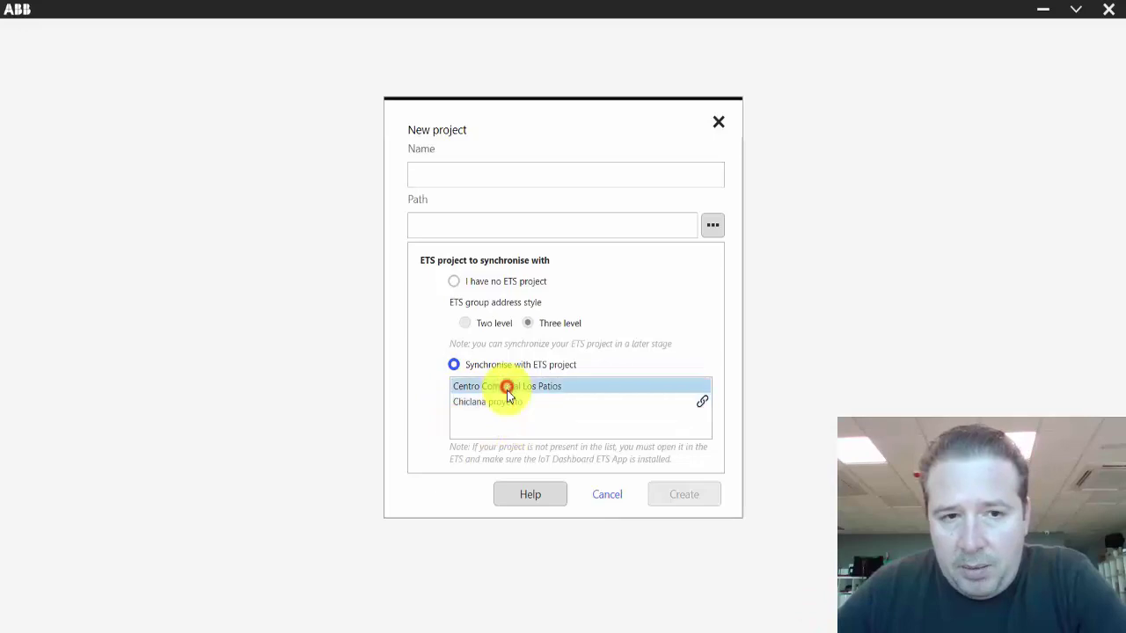
left_click(506, 401)
left_click(720, 125)
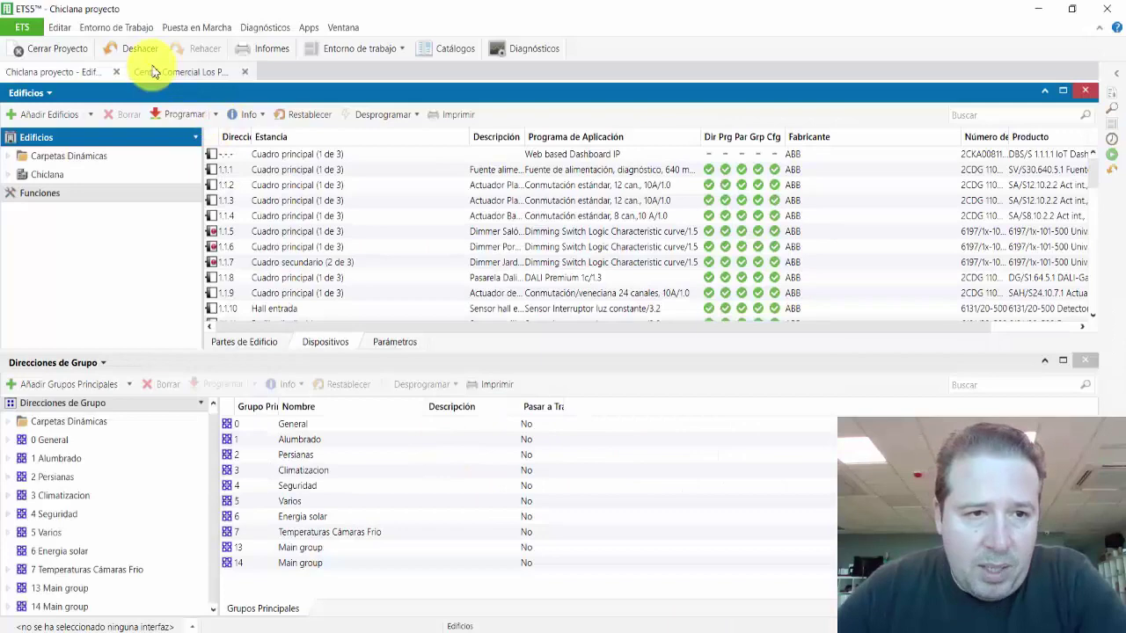
Close the Centro Comercial Los Patios project in ETS5.
left_click(156, 70)
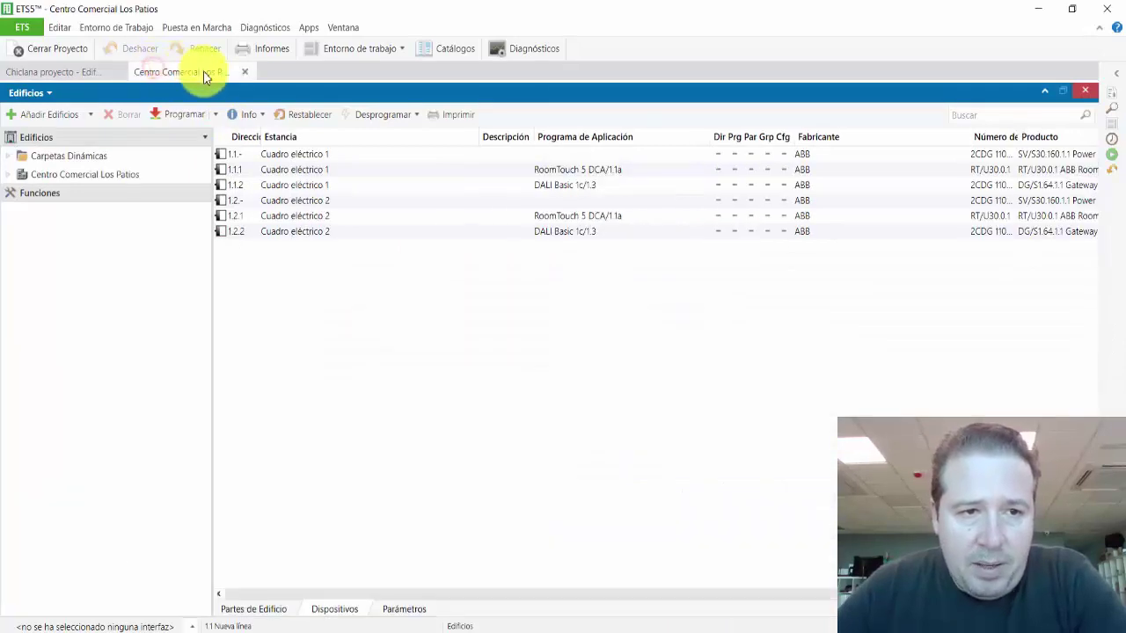
left_click(244, 74)
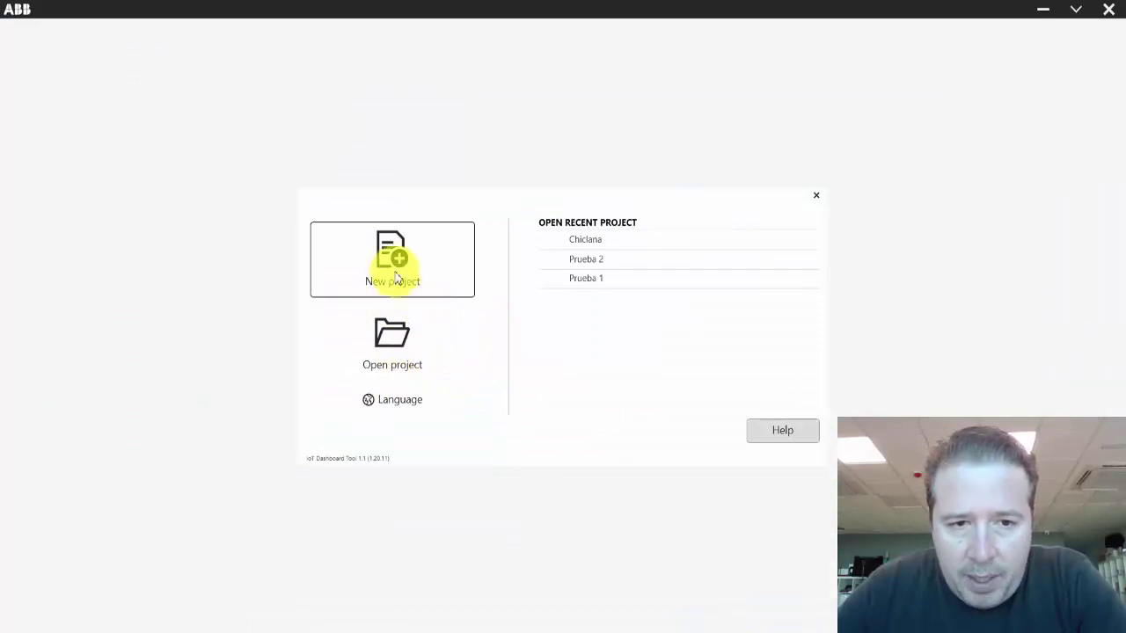
Start a new project in the IoT Dashboard Tool and choose Chiclana proyecto as the ETS project to synchronise with.
left_click(393, 271)
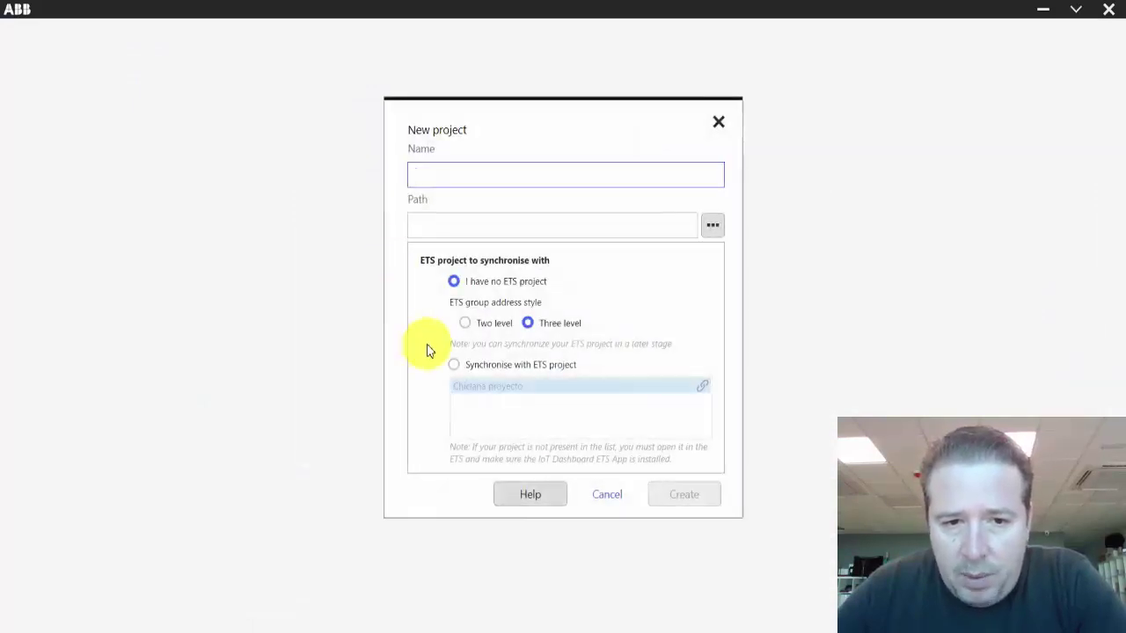
left_click(454, 365)
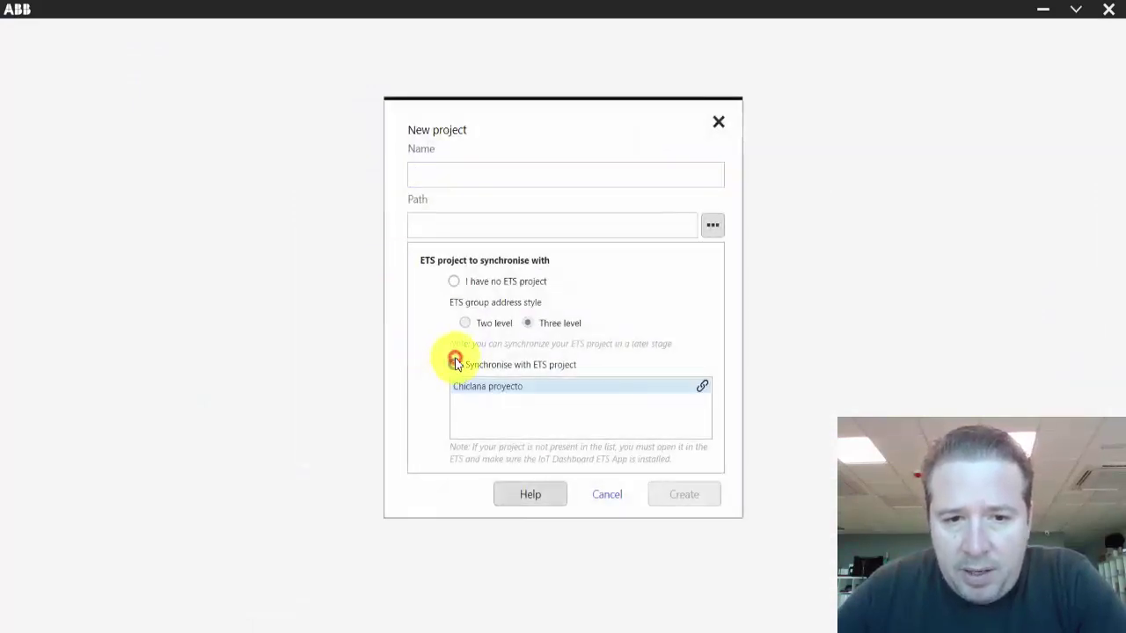
left_click(505, 389)
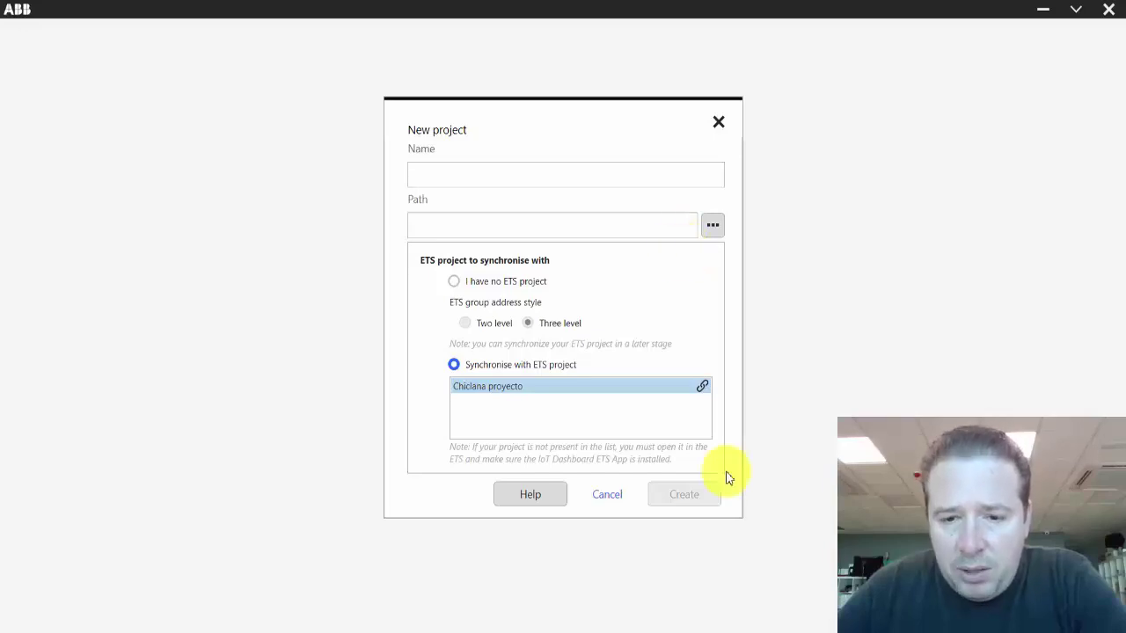
Switch to ETS5 and inspect the RoomTouch, Horizontal and Vertical devices in Estancia pantalla under Planta para sincronizar.
left_click(709, 630)
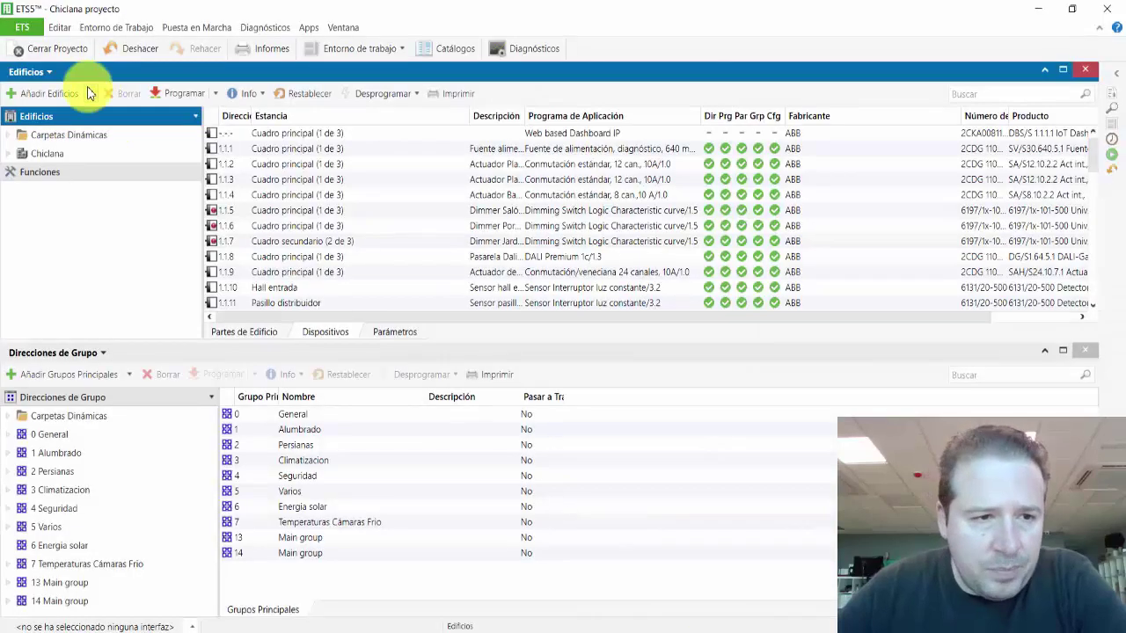
left_click(11, 154)
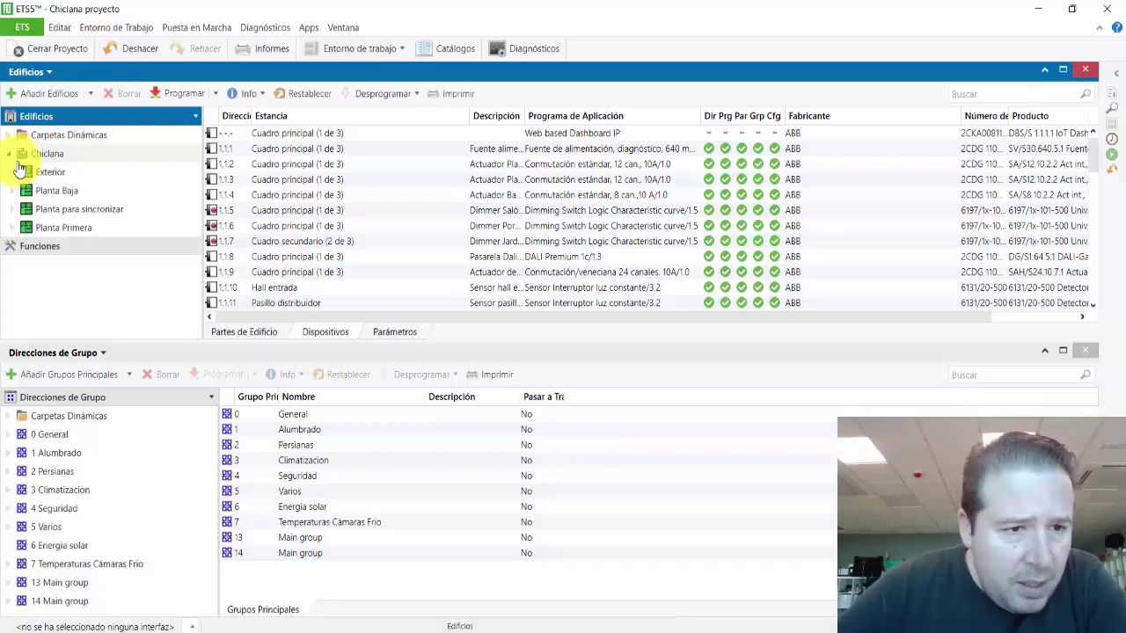
left_click(10, 208)
left_click(21, 227)
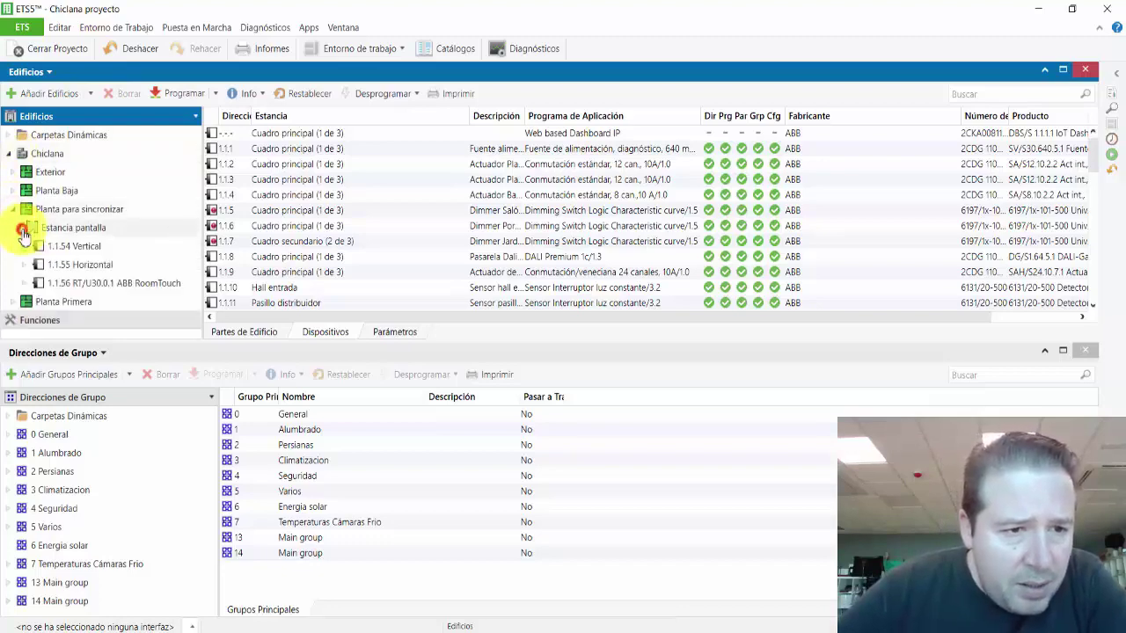
left_click(125, 287)
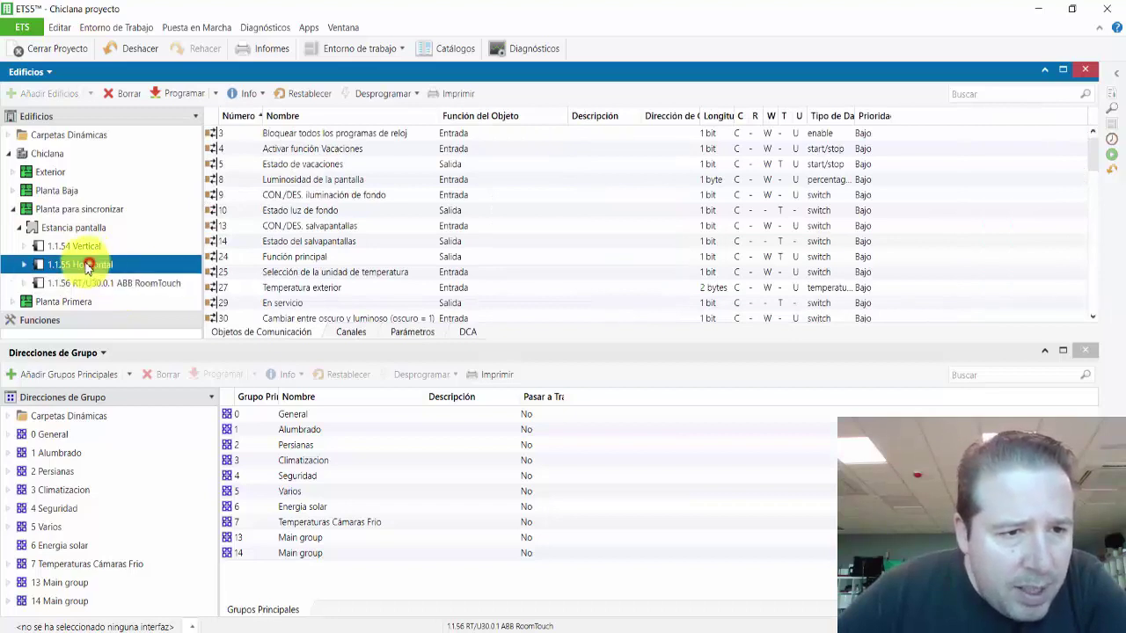
left_click(87, 246)
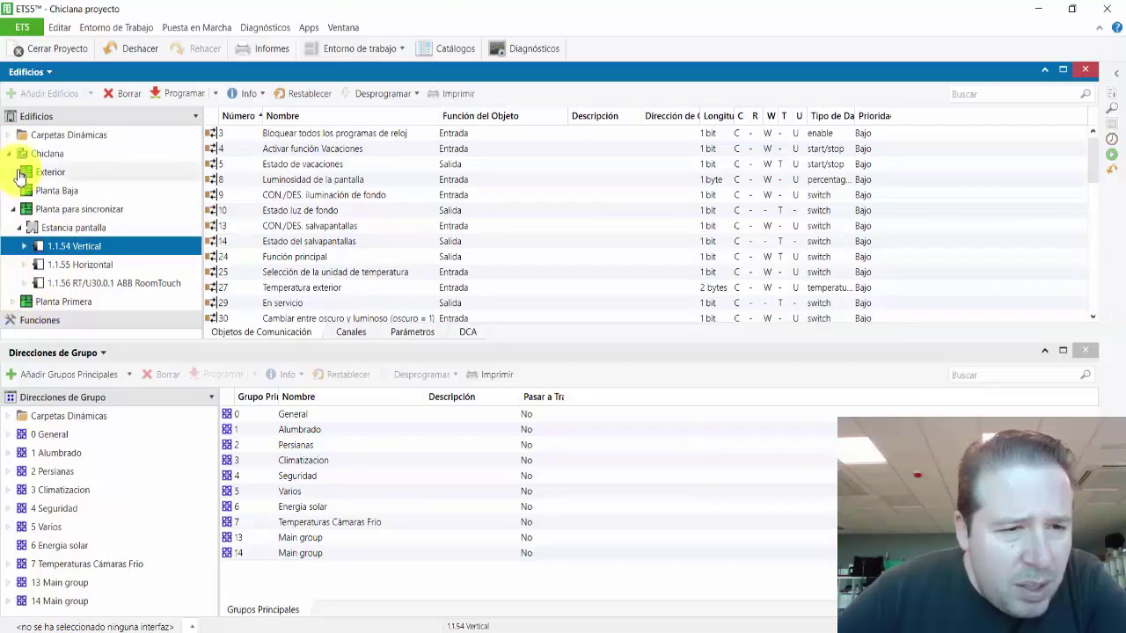
Open a new Dispositivos panel and show the communication objects of the DBS/S 1.1.1.1 IoT Dashboard Server.
left_click(97, 27)
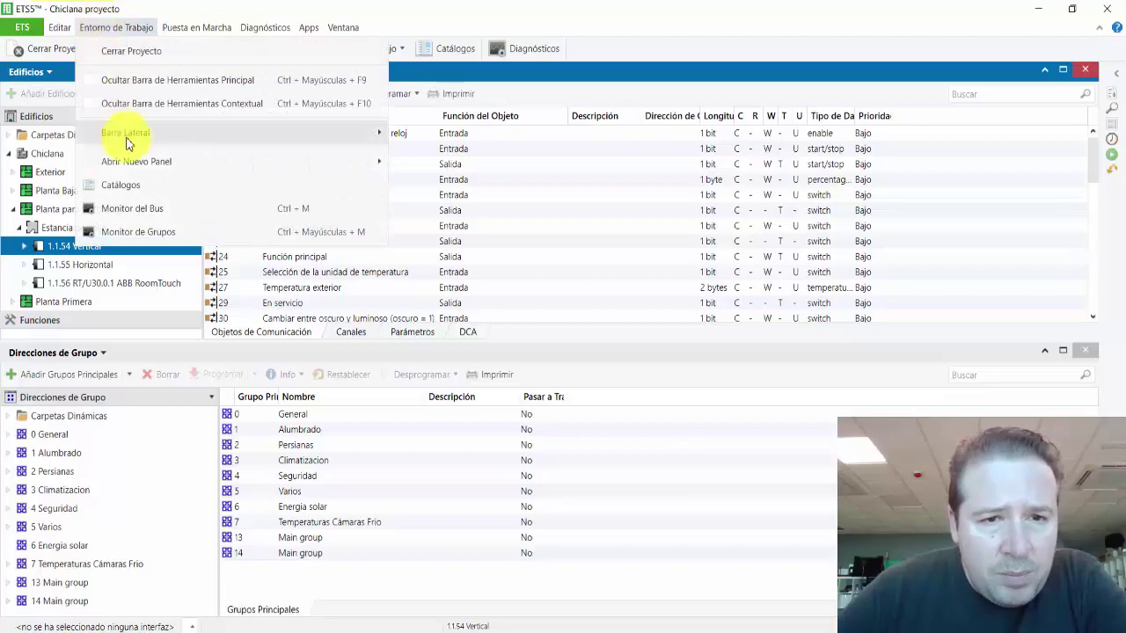
mouse_move(285, 164)
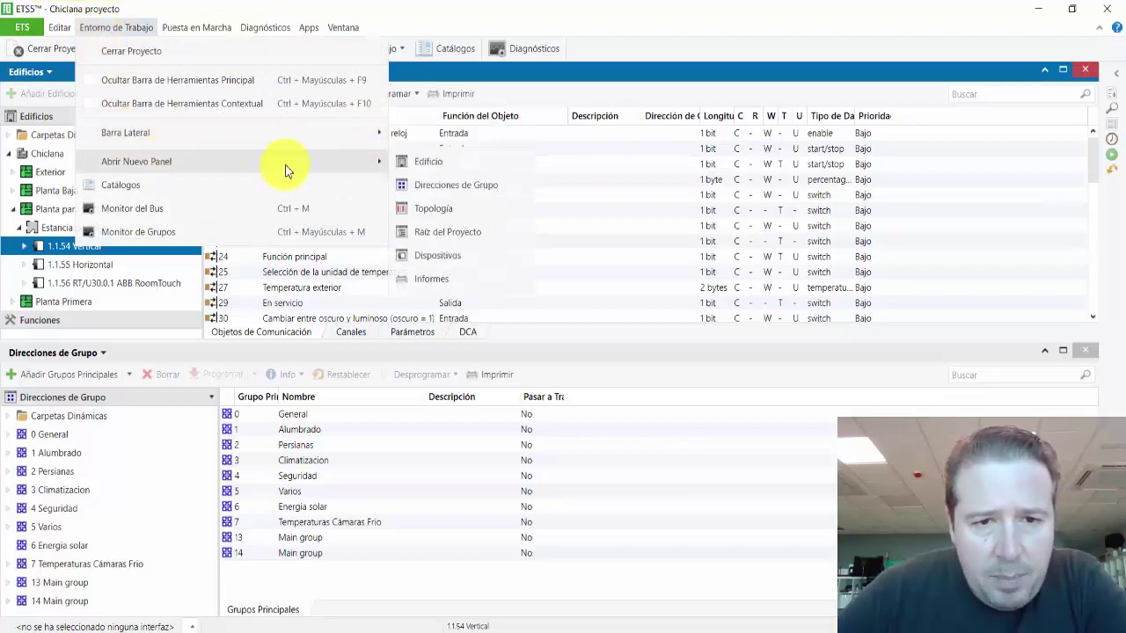
left_click(449, 256)
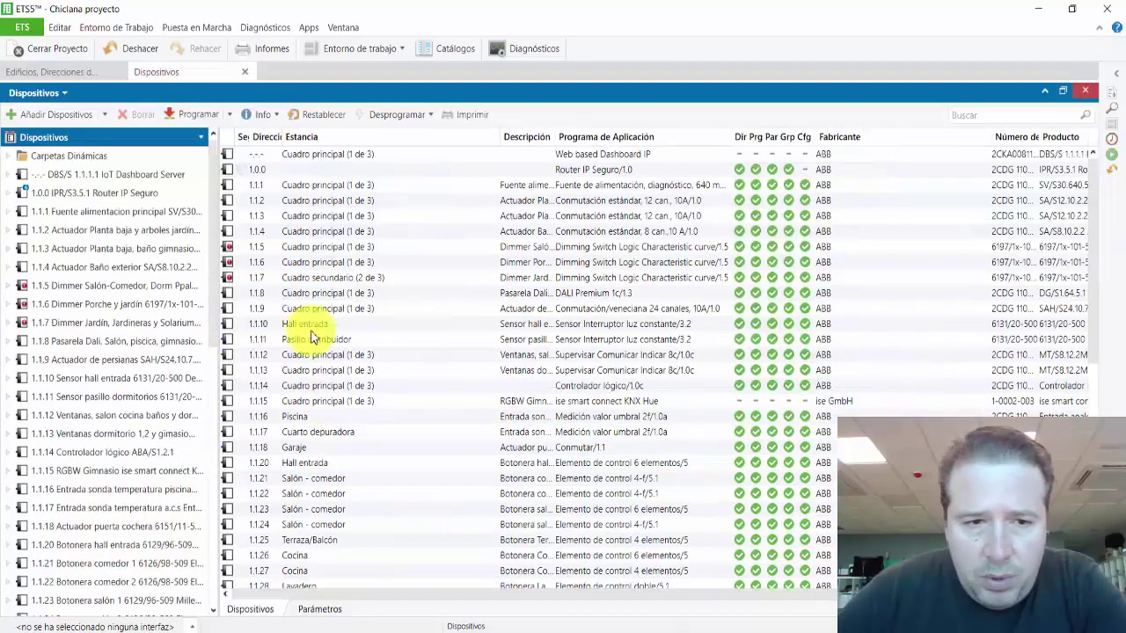
left_click(86, 175)
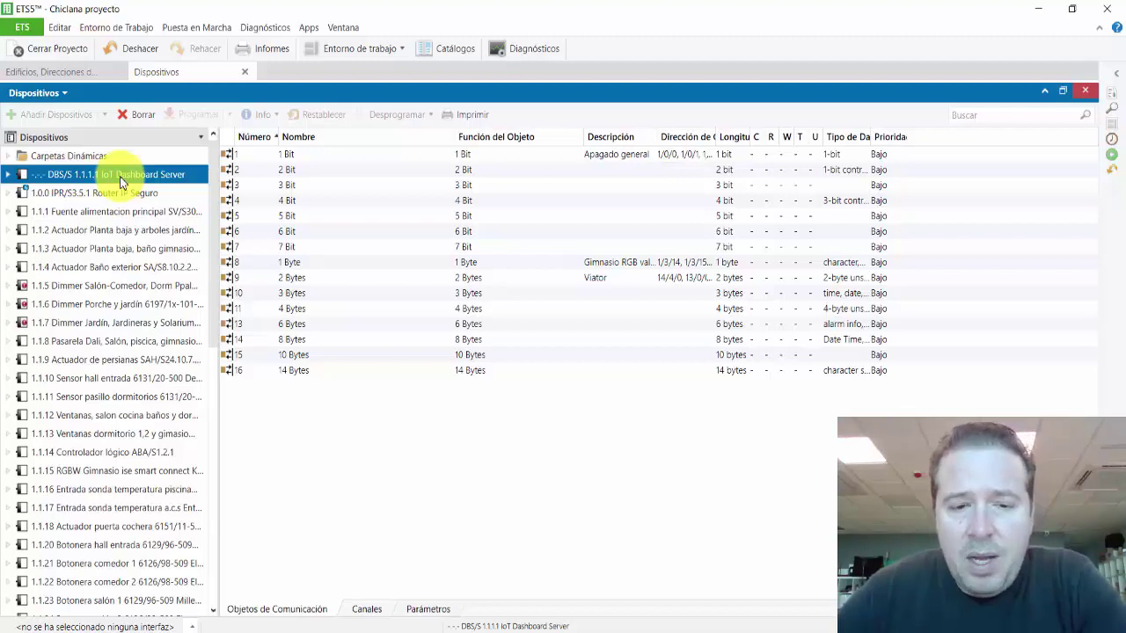
Check the installed ETS apps from the ETS5 overview and select the ABB IoT Dashboard ETS App.
left_click(21, 27)
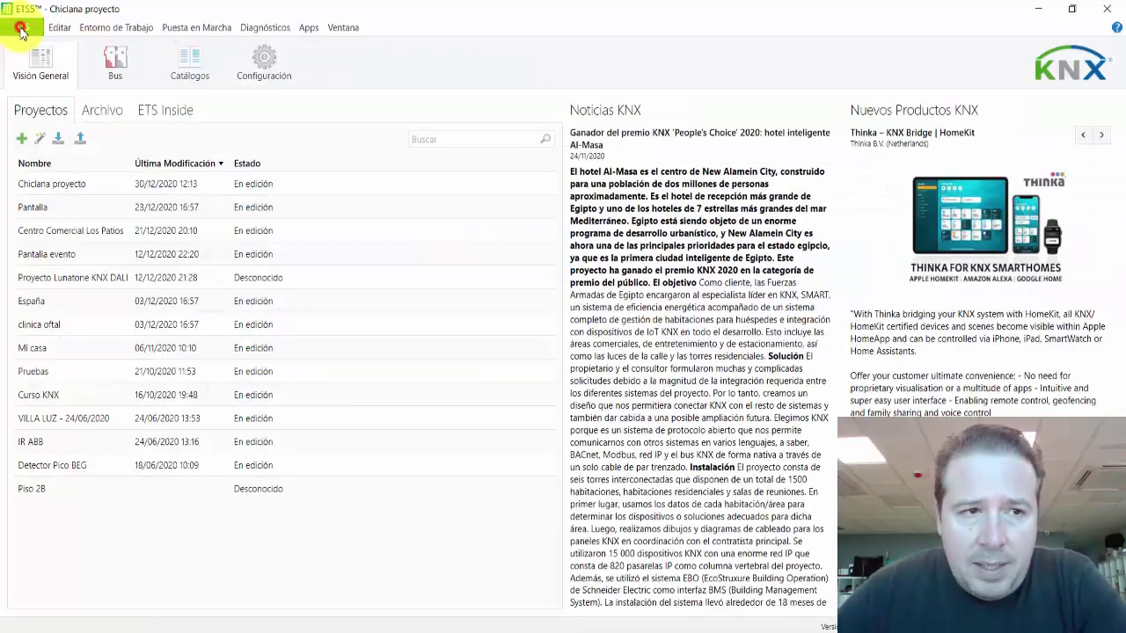
left_click(71, 185)
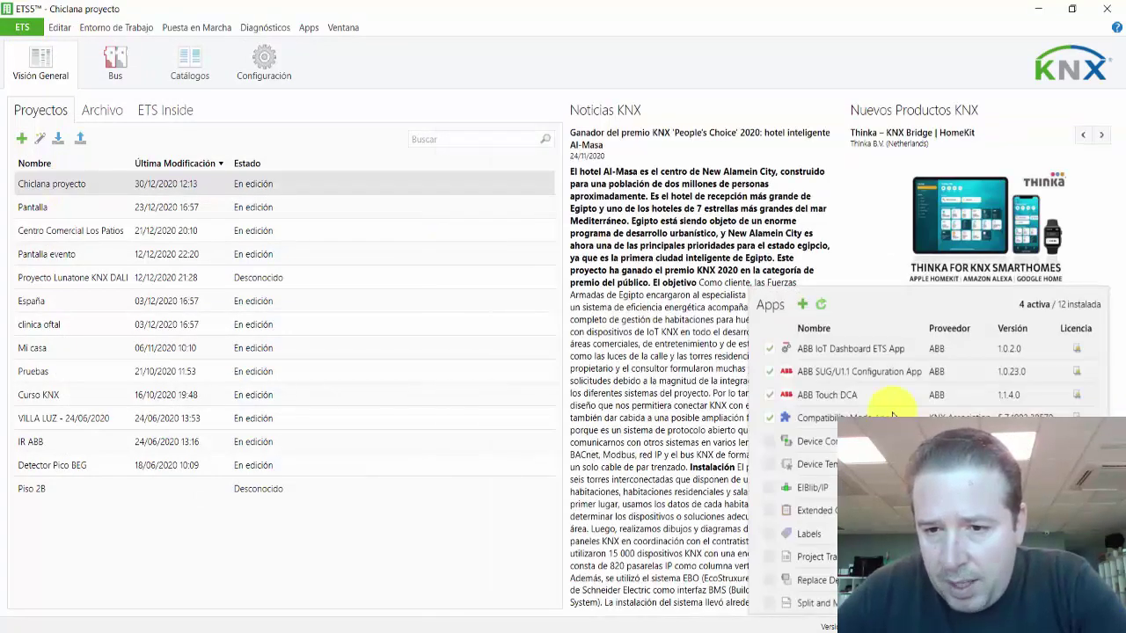
left_click(831, 352)
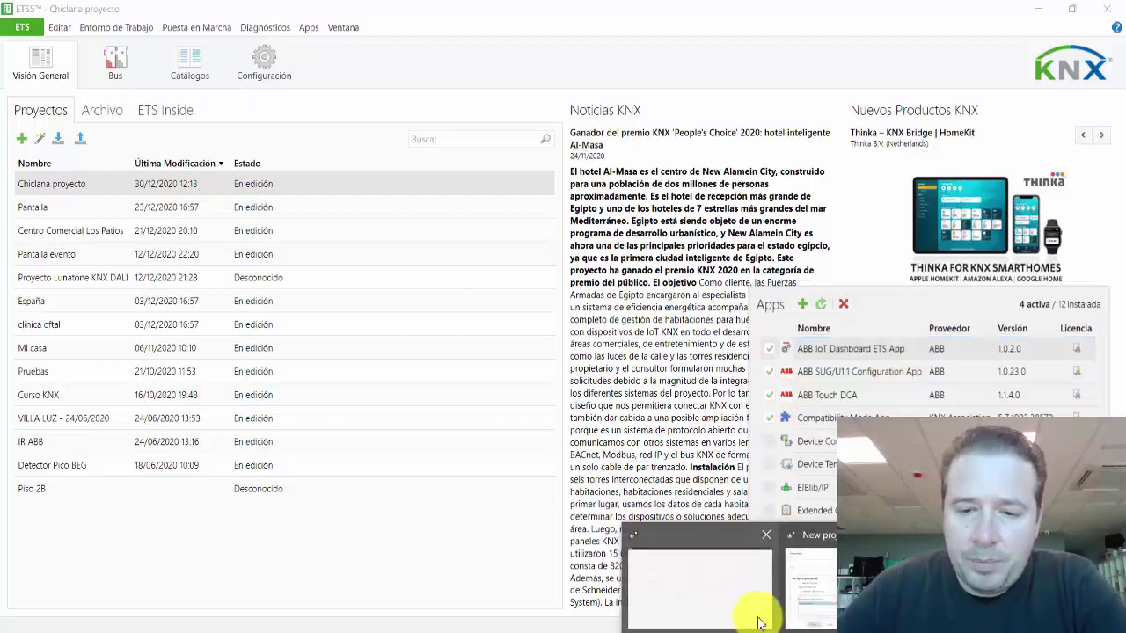
Switch back to the IoT Dashboard Tool, cancel the new project, and open the recent project Chiclana.
left_click(810, 595)
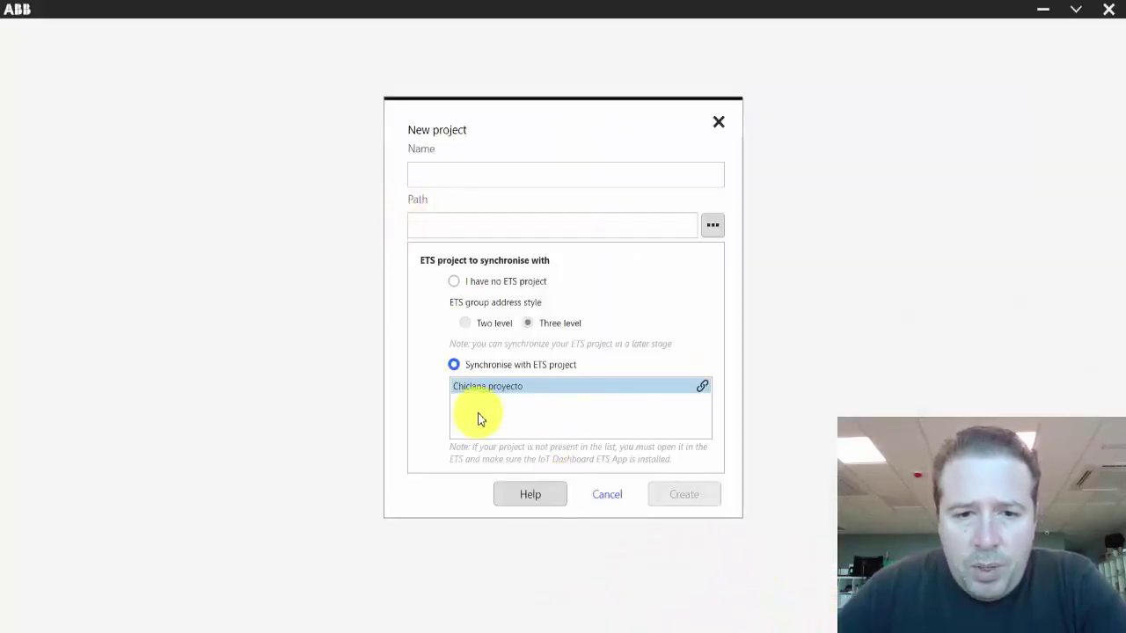
left_click(609, 497)
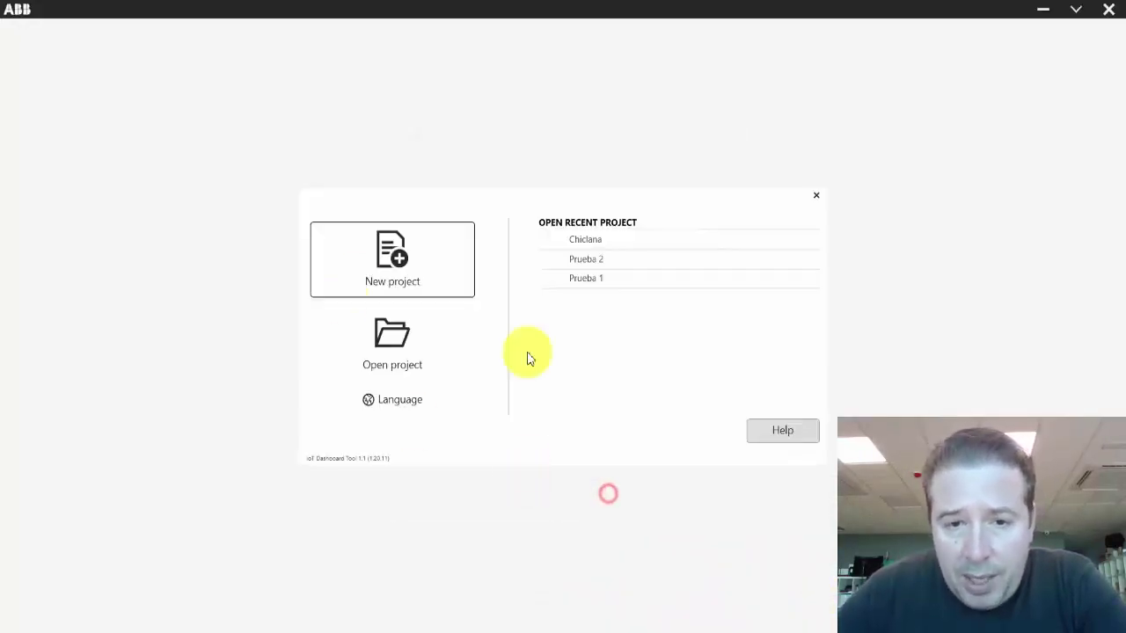
left_click(595, 241)
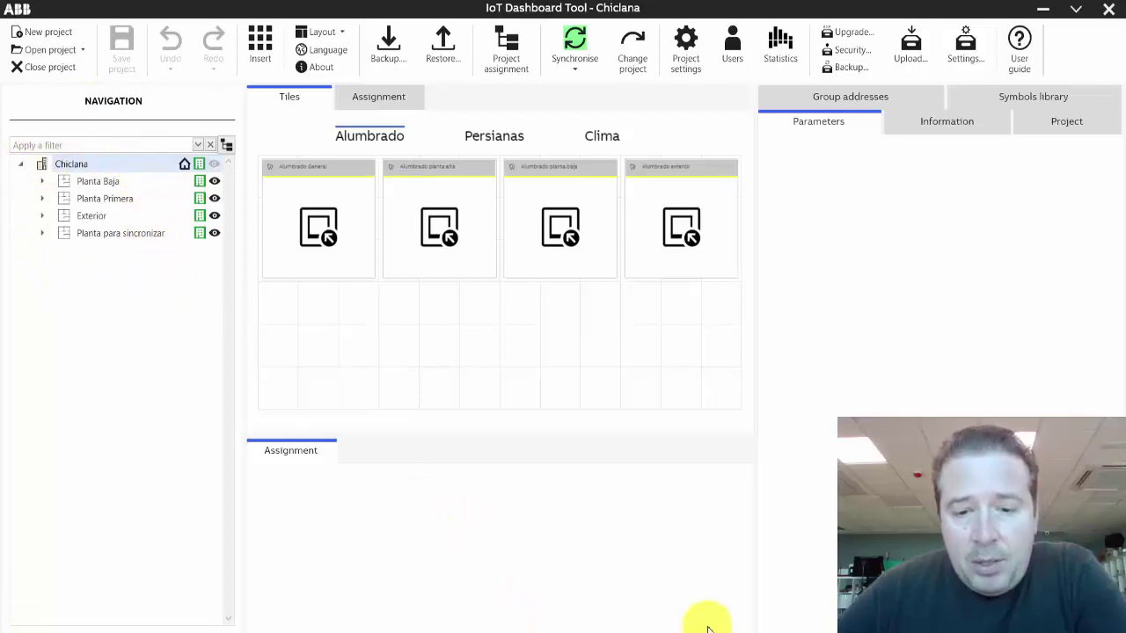
Switch to ETS5, return to Chiclana proyecto, and close the Dispositivos panel.
key("alt+Tab")
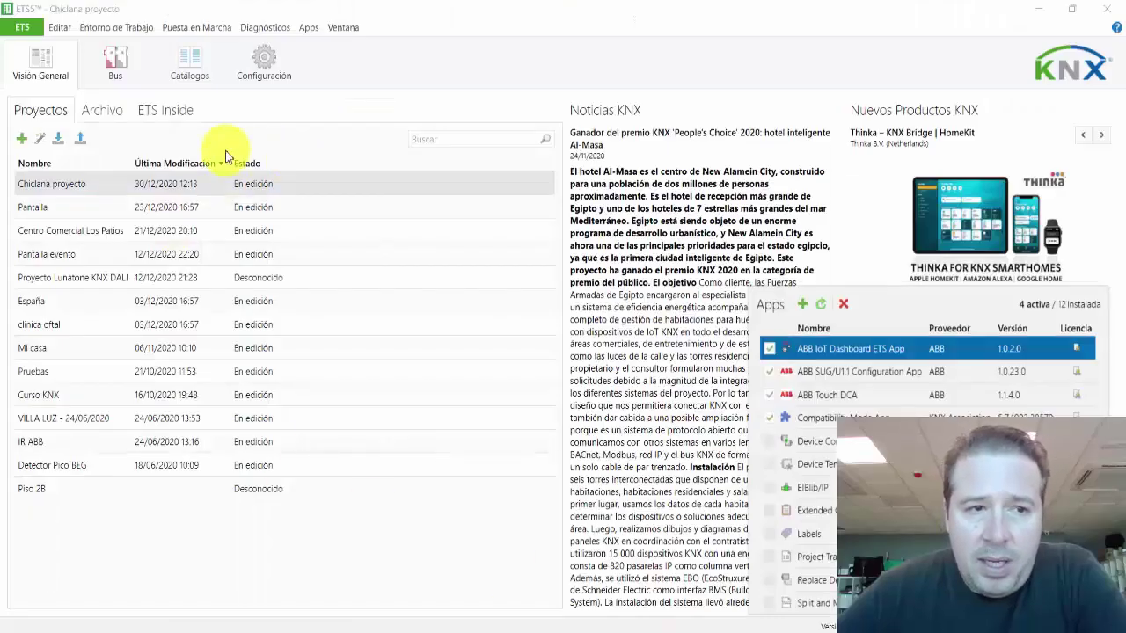
left_click(79, 188)
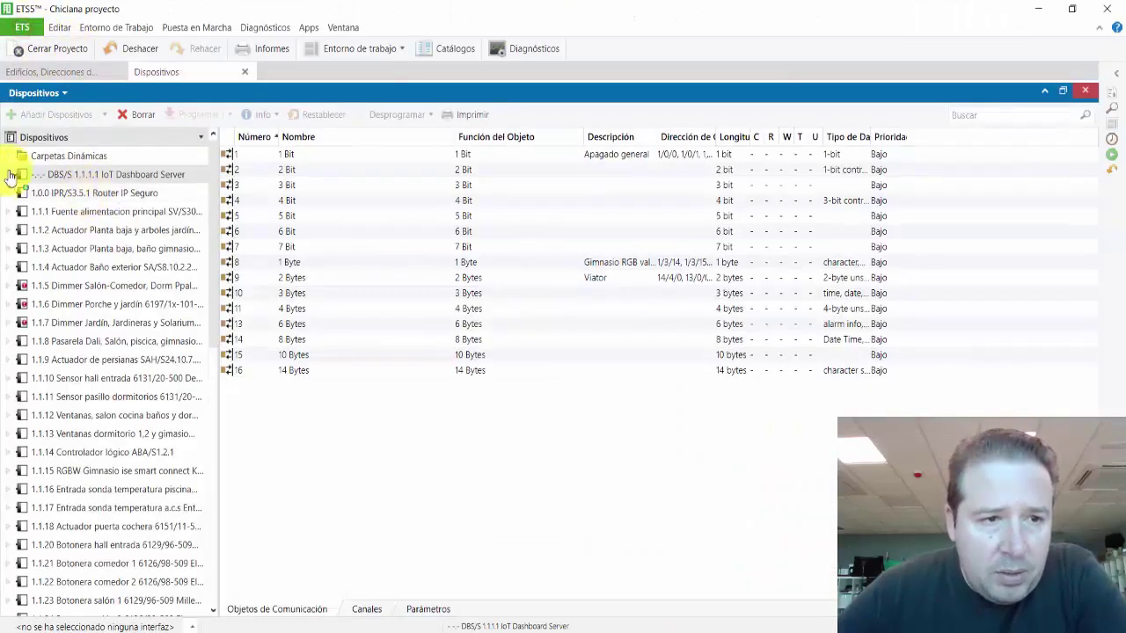
left_click(1085, 91)
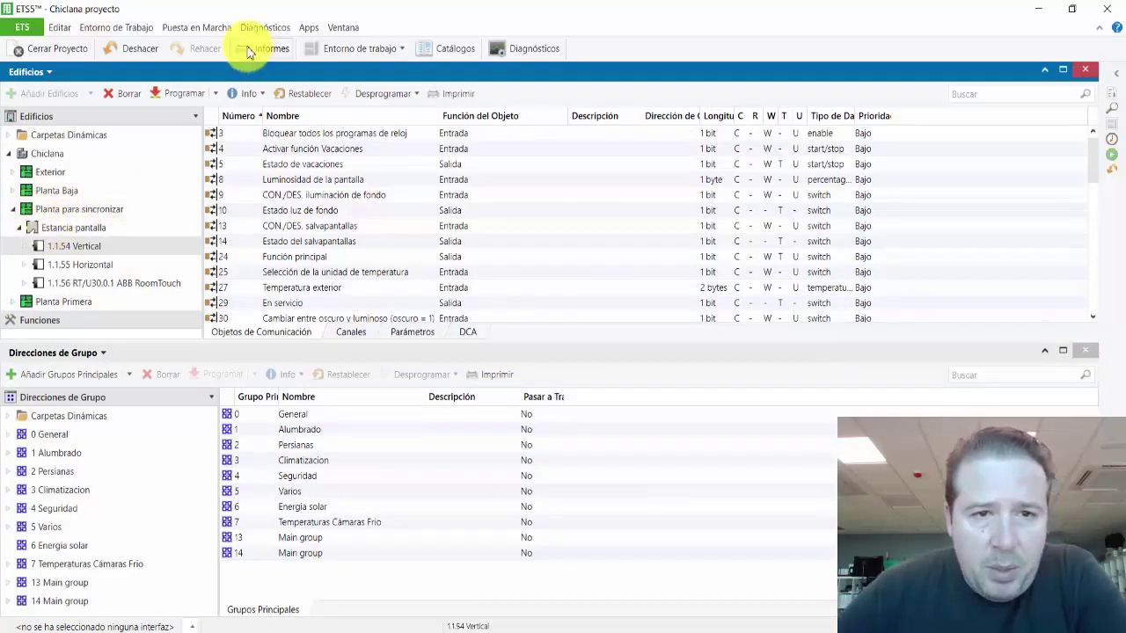
Split the Edificios and Direcciones de Grupo panels vertically and collapse the Planta para sincronizar floor.
left_click(384, 48)
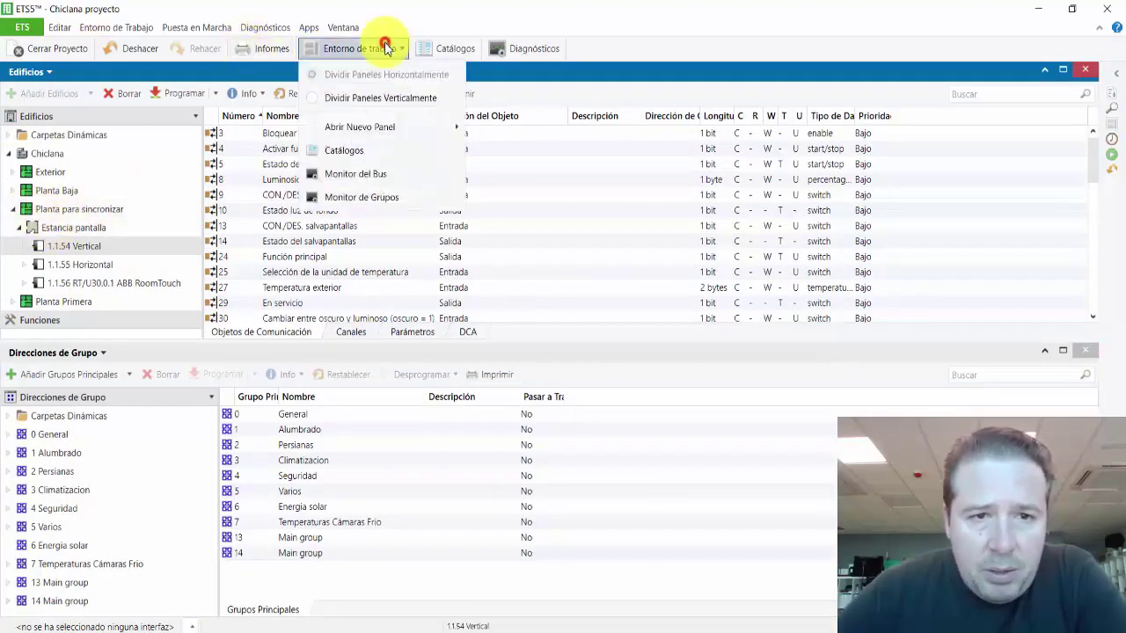
left_click(395, 104)
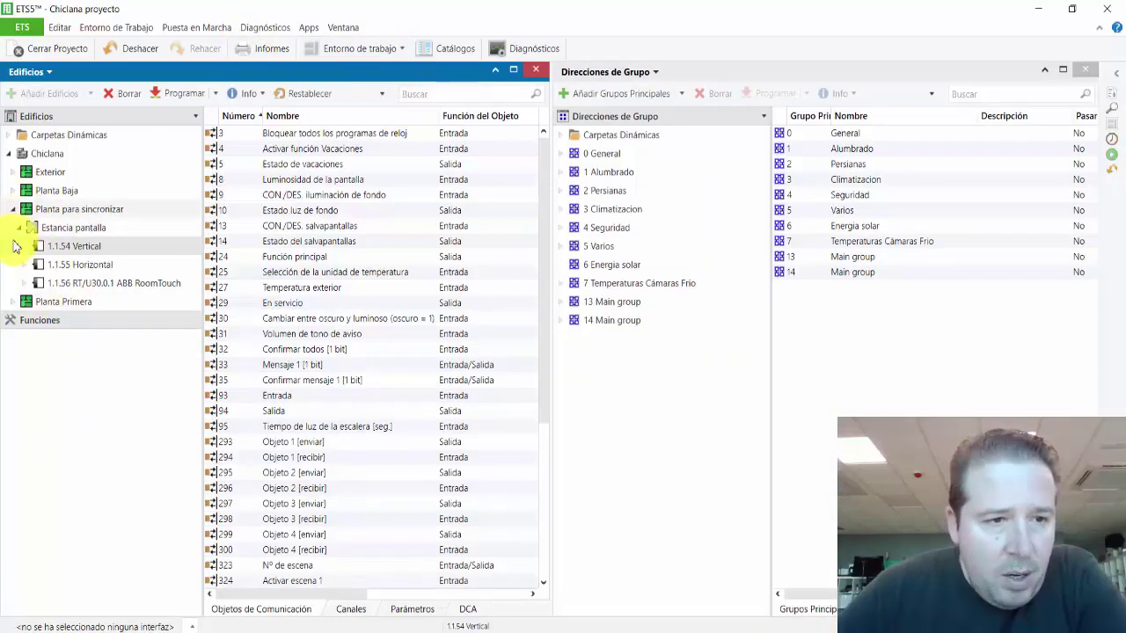
left_click(15, 210)
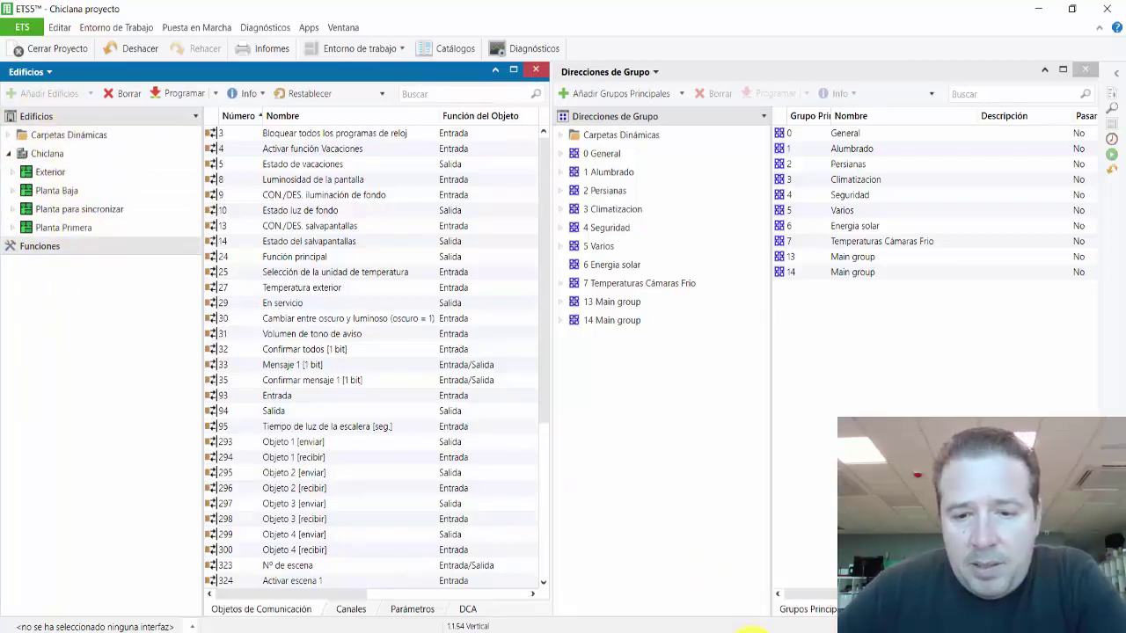
Switch to the IoT Dashboard Tool and compare its group addresses with the group addresses in ETS5.
left_click(752, 630)
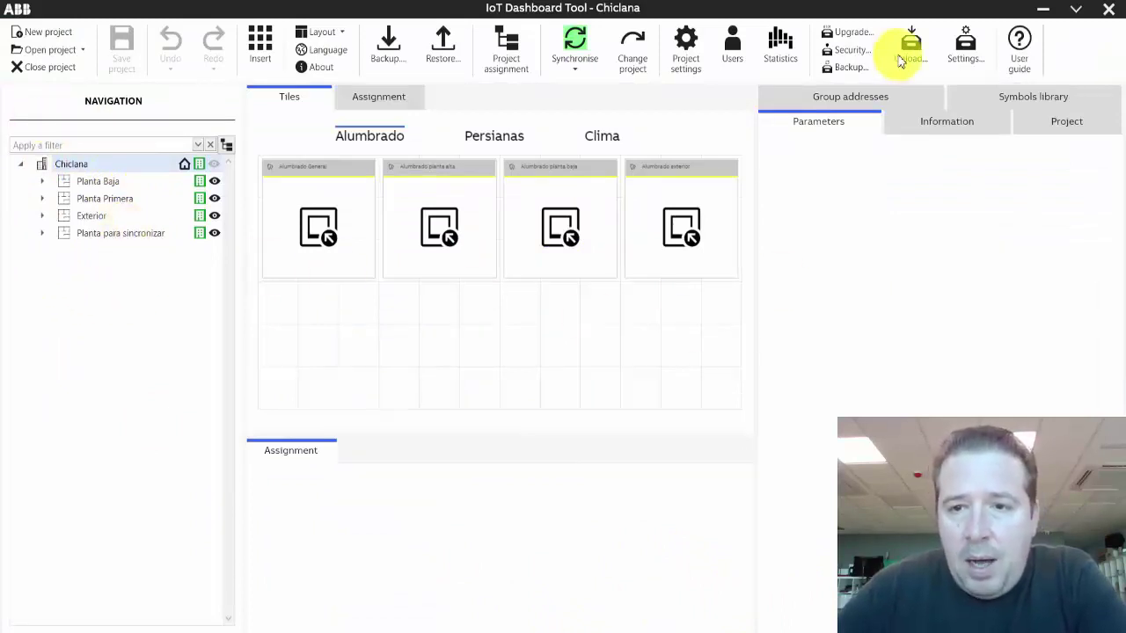
left_click(906, 96)
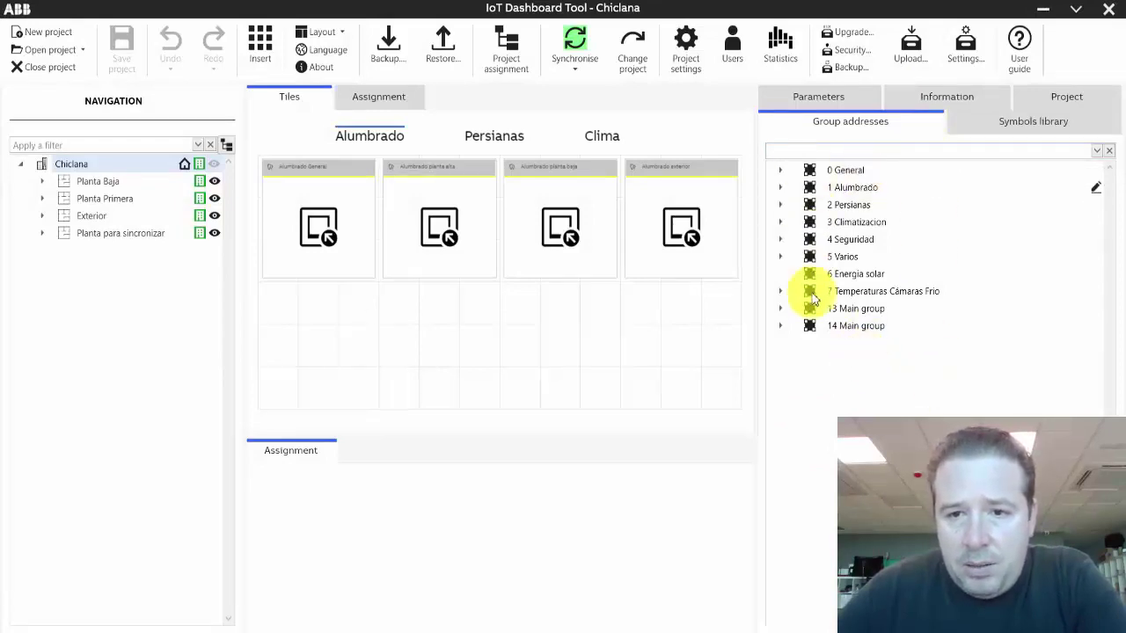
left_click(708, 629)
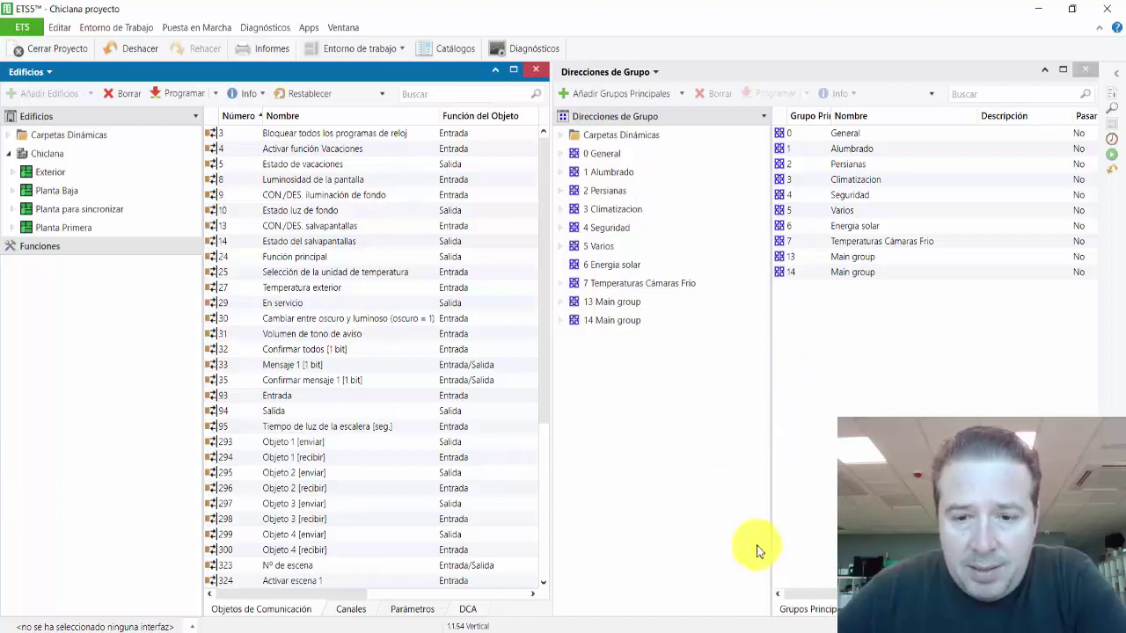
left_click(752, 628)
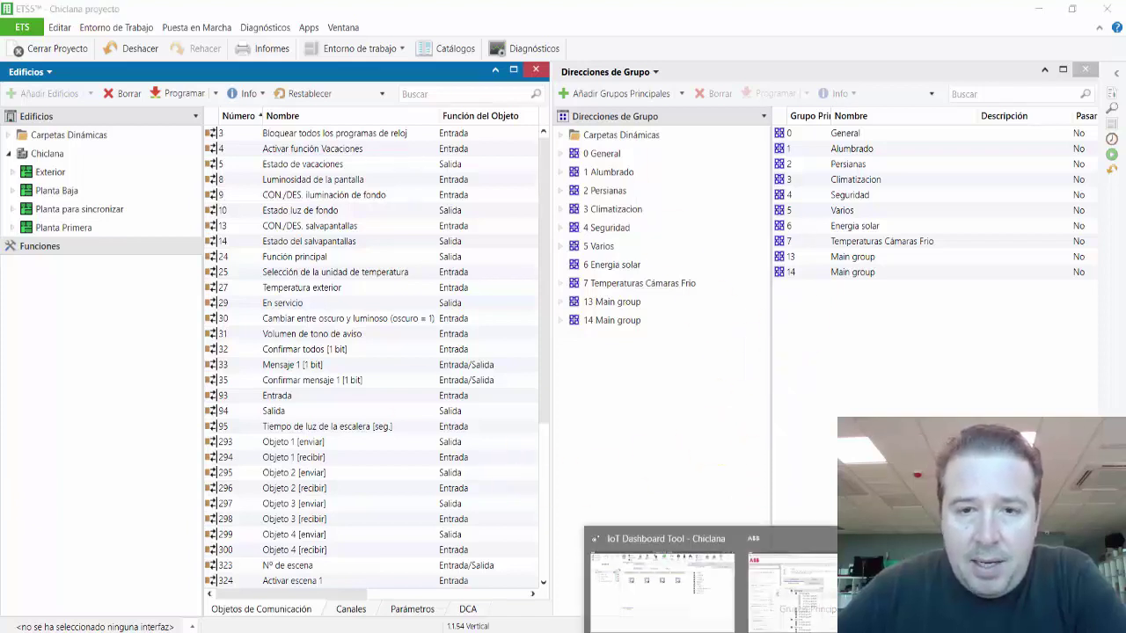
left_click(703, 591)
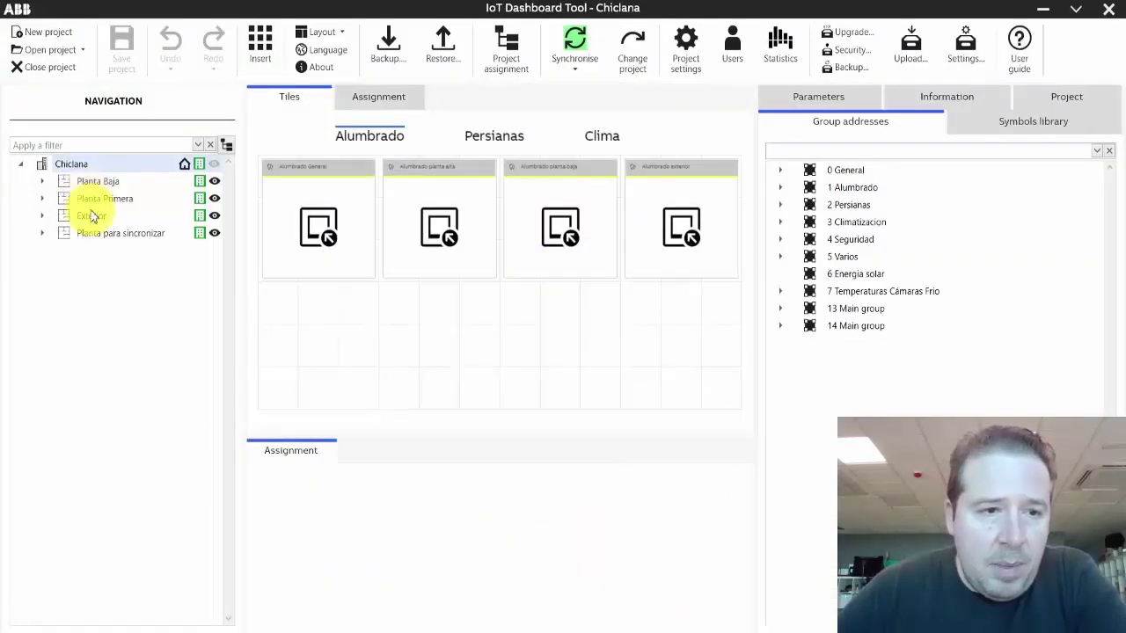
Add one floor named Prueba de sincronizacion to Chiclana, with no template and synchronised with ETS, and select it.
right_click(68, 166)
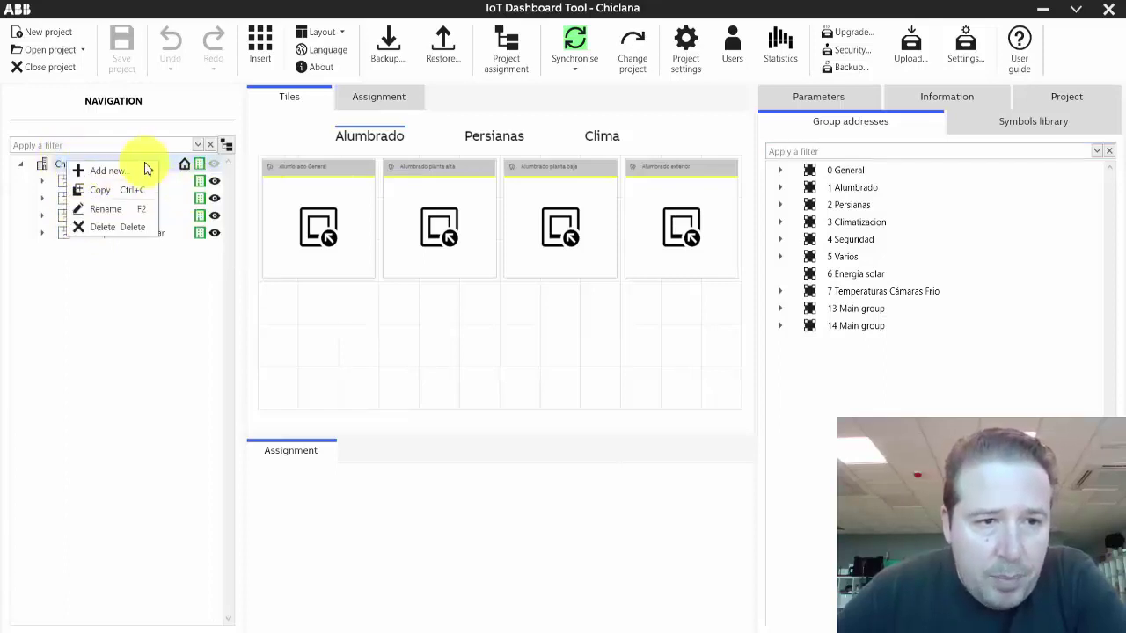
left_click(202, 190)
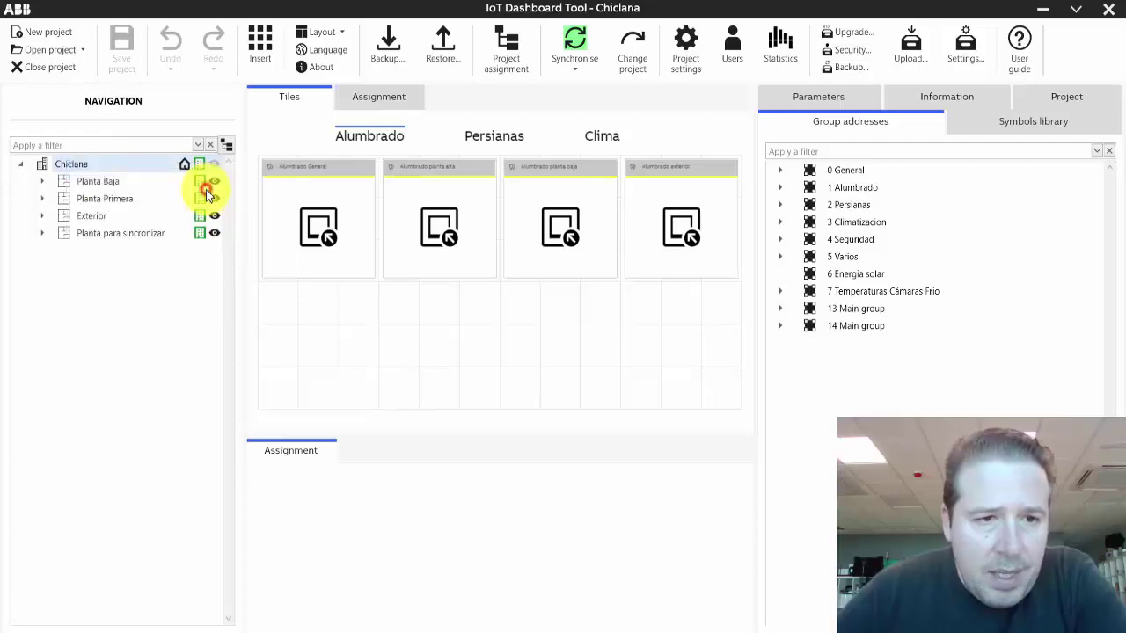
left_click(484, 147)
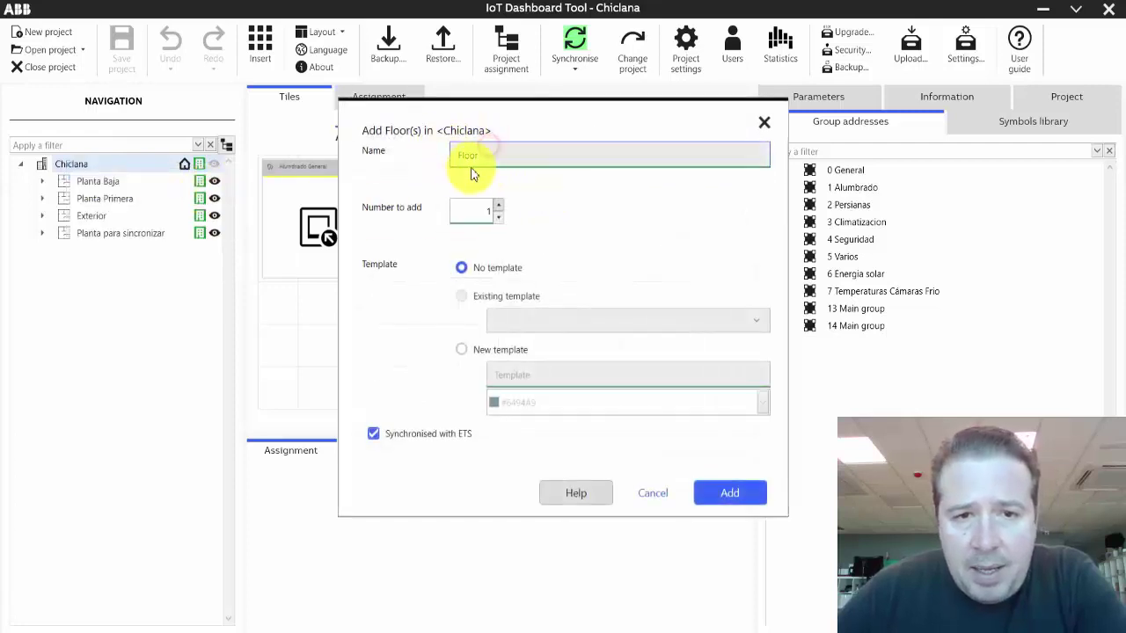
left_click(467, 155)
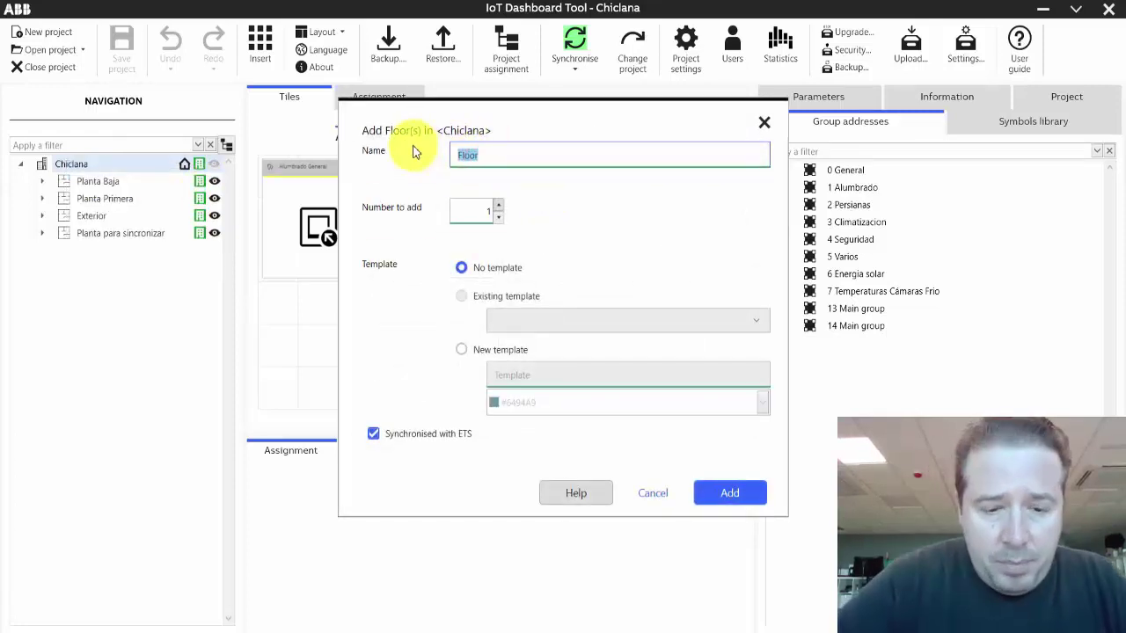
type("Pl")
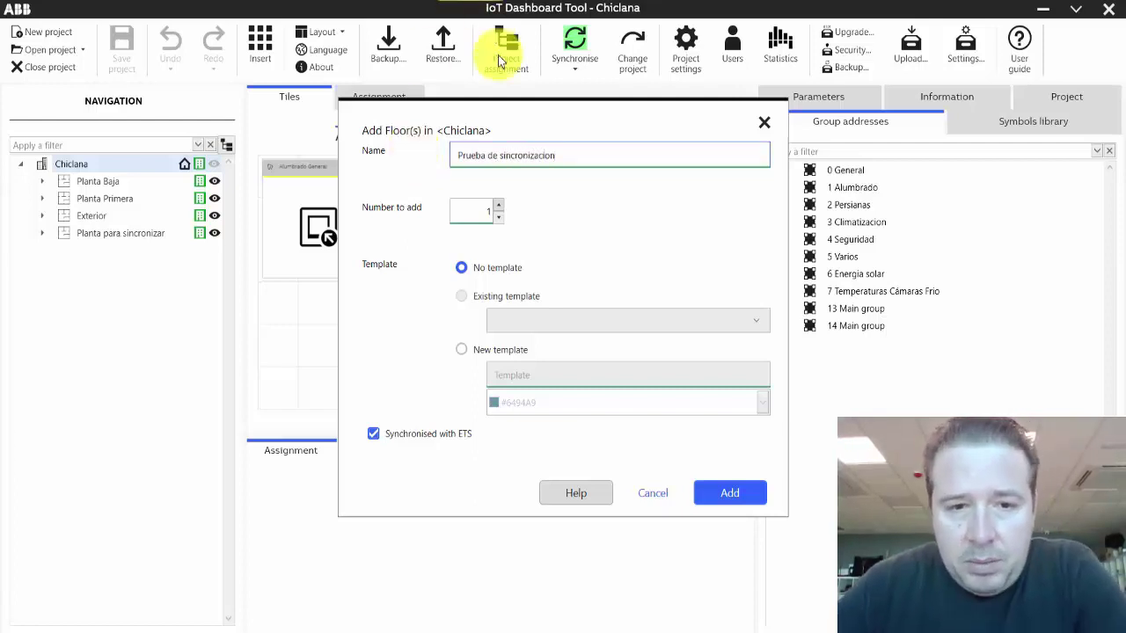
left_click(738, 492)
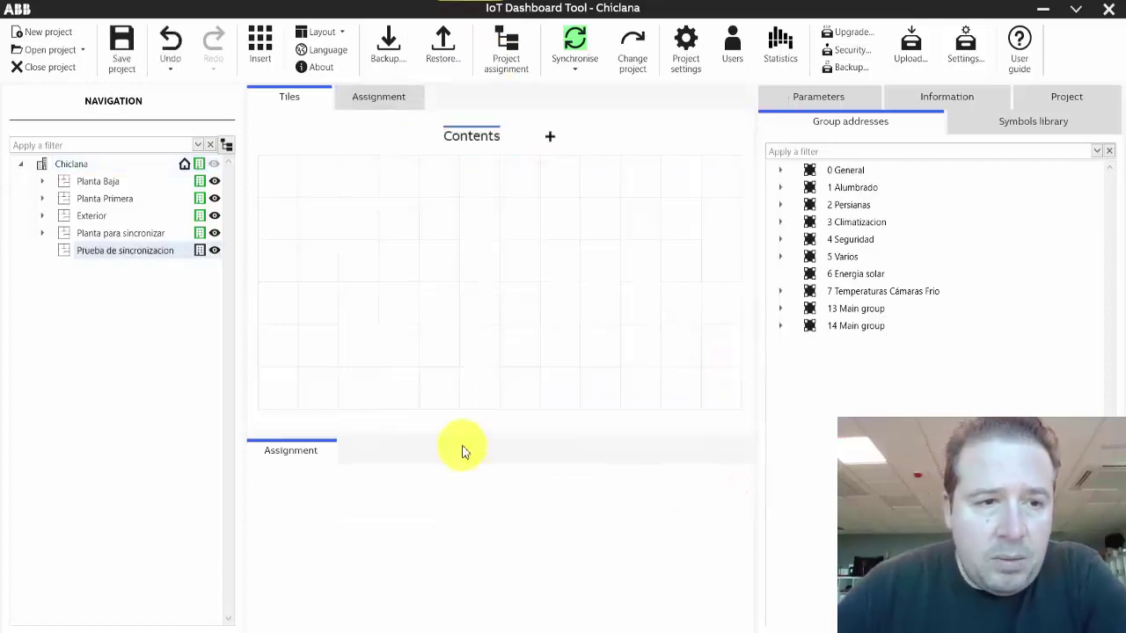
left_click(132, 249)
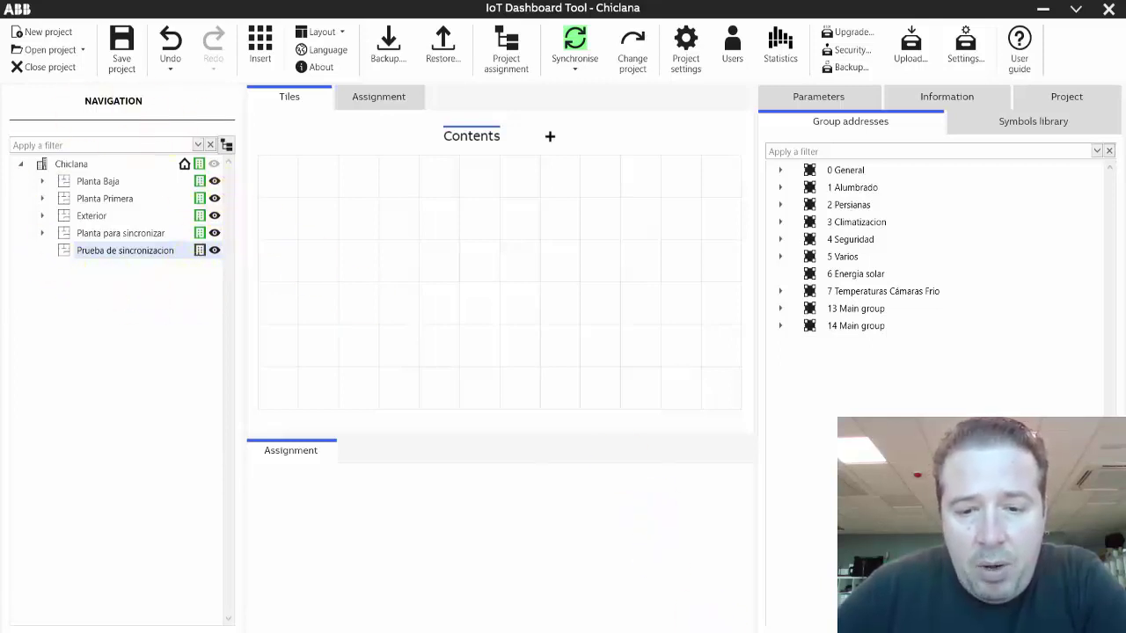
Synchronise the Chiclana project with ETS, switch to ETS5, and select the Prueba de sincronizacion floor among the buildings.
left_click(708, 632)
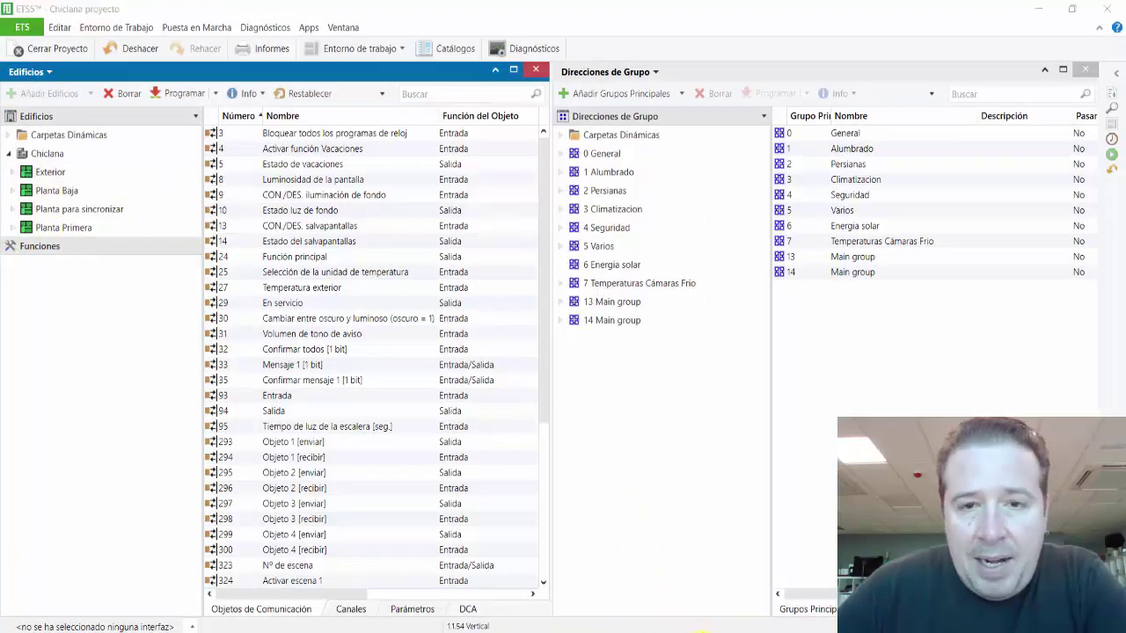
left_click(704, 632)
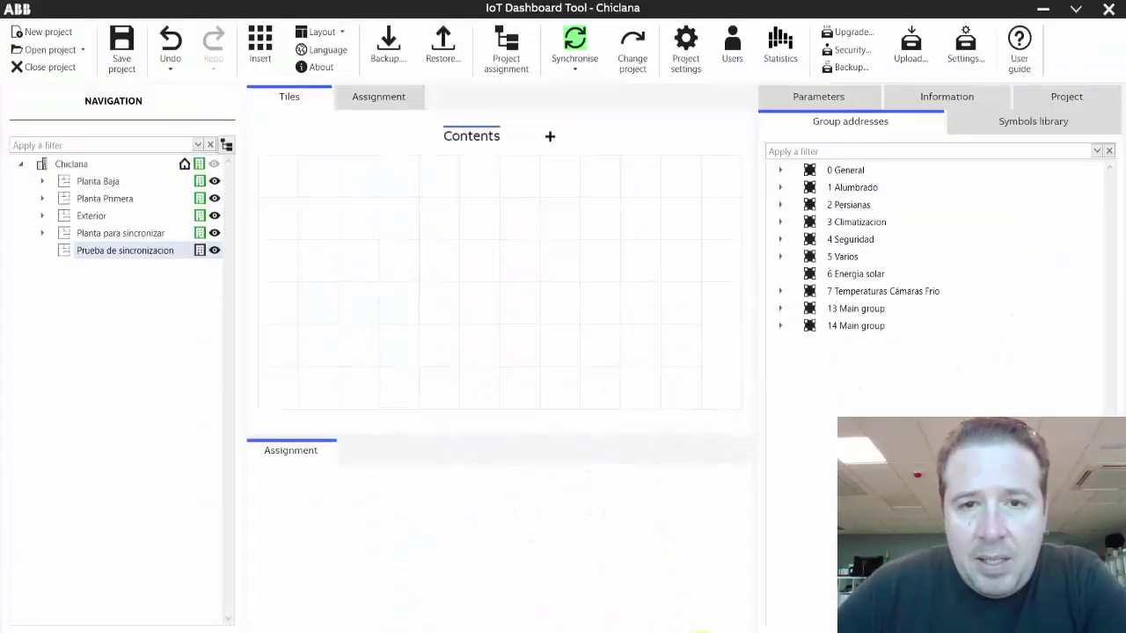
left_click(576, 51)
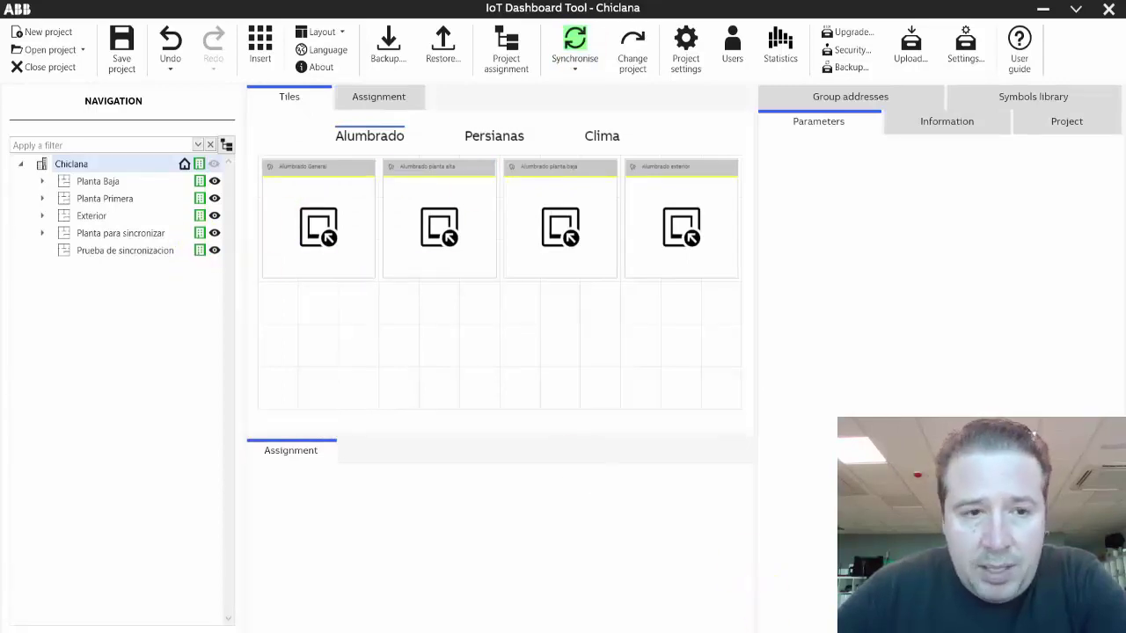
key("alt+Tab")
left_click(85, 248)
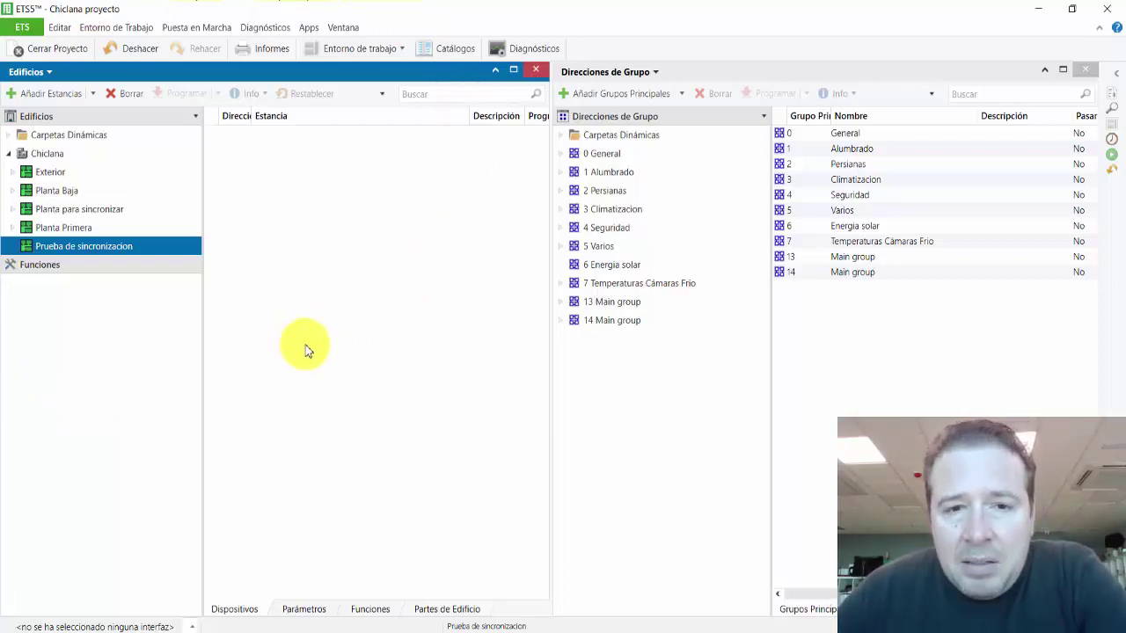
Switch back to the IoT Dashboard Tool and examine the group address tree and editing options of 14 Main group and 14/6 Dos Hermanas.
left_click(714, 630)
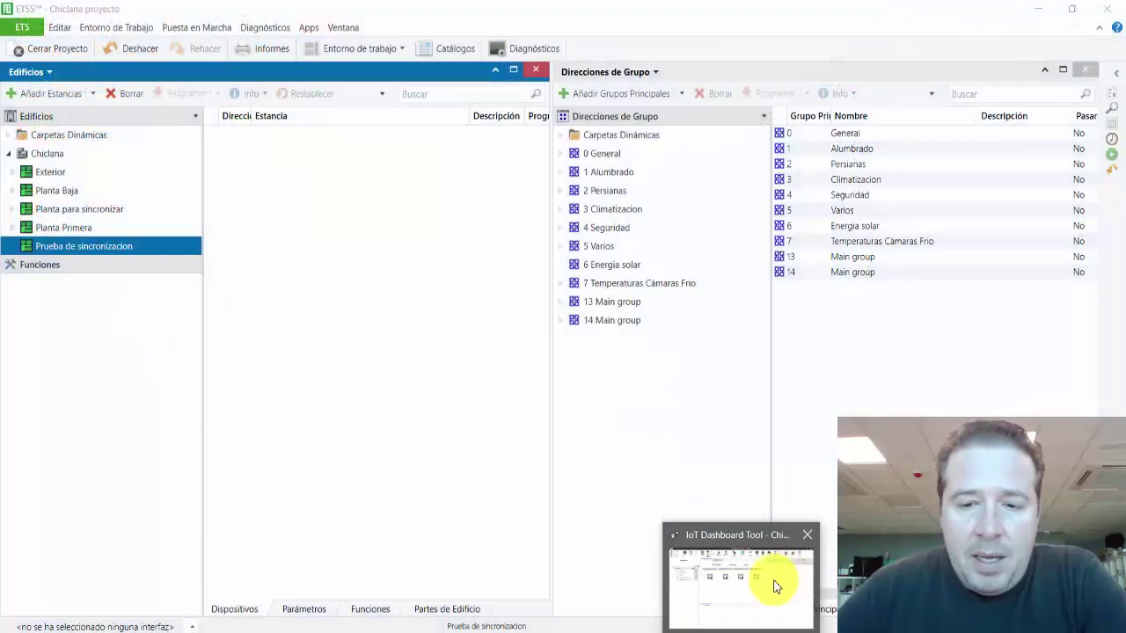
left_click(775, 585)
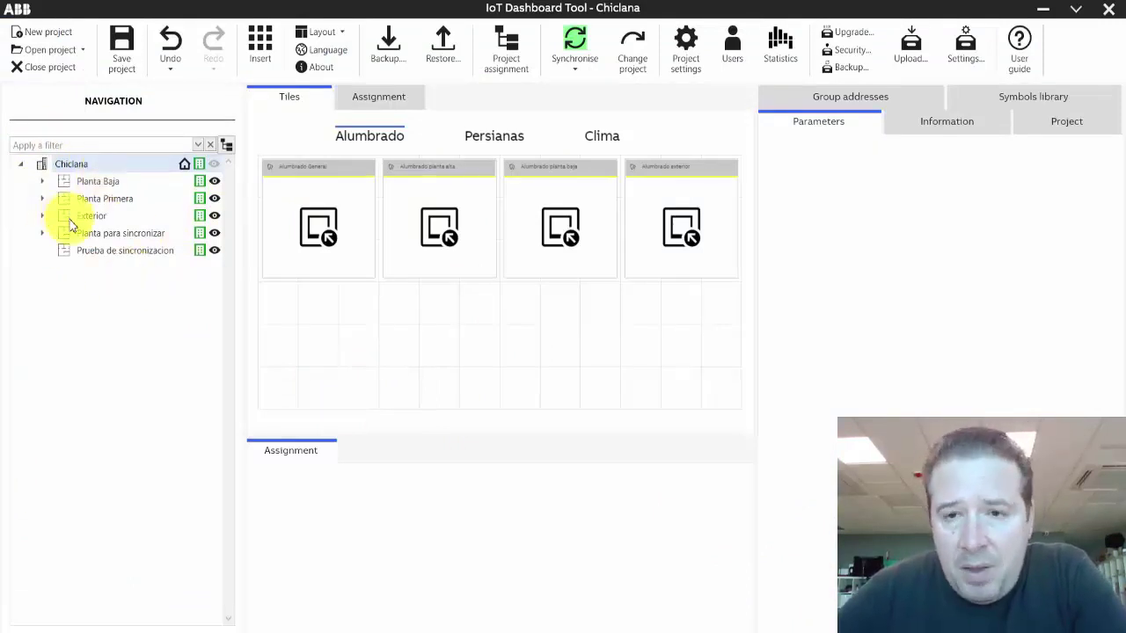
left_click(918, 98)
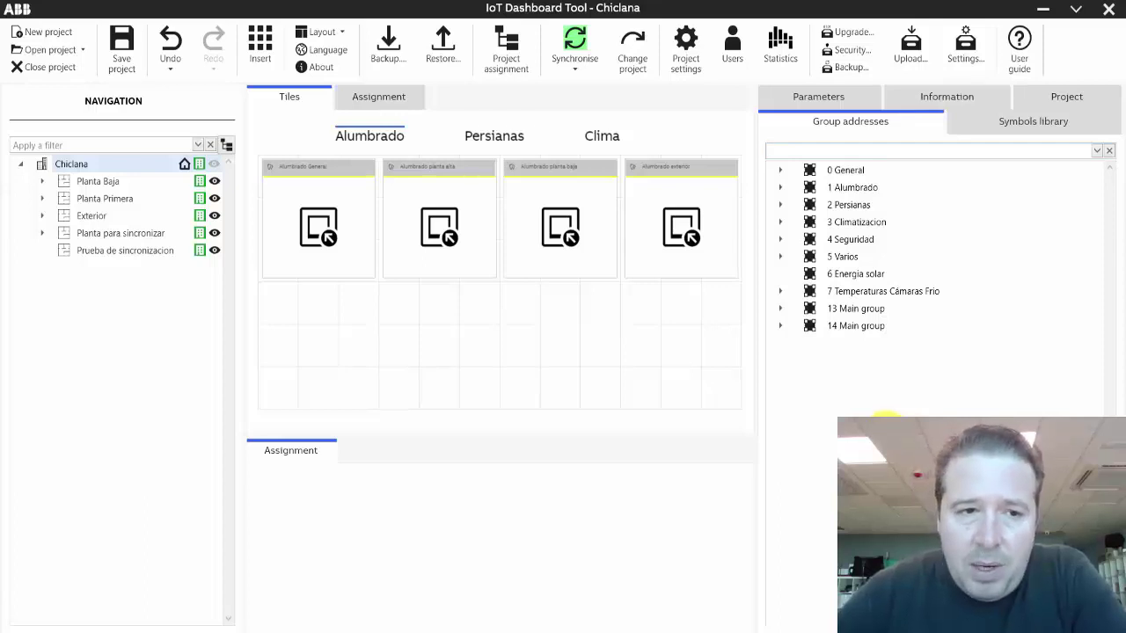
left_click(781, 327)
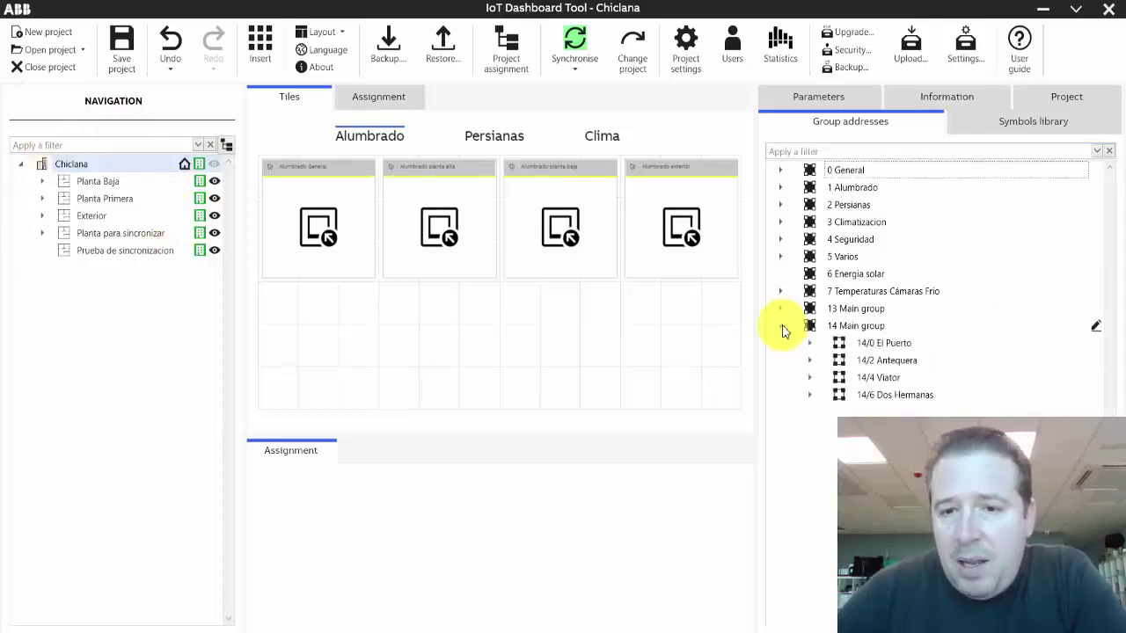
right_click(866, 326)
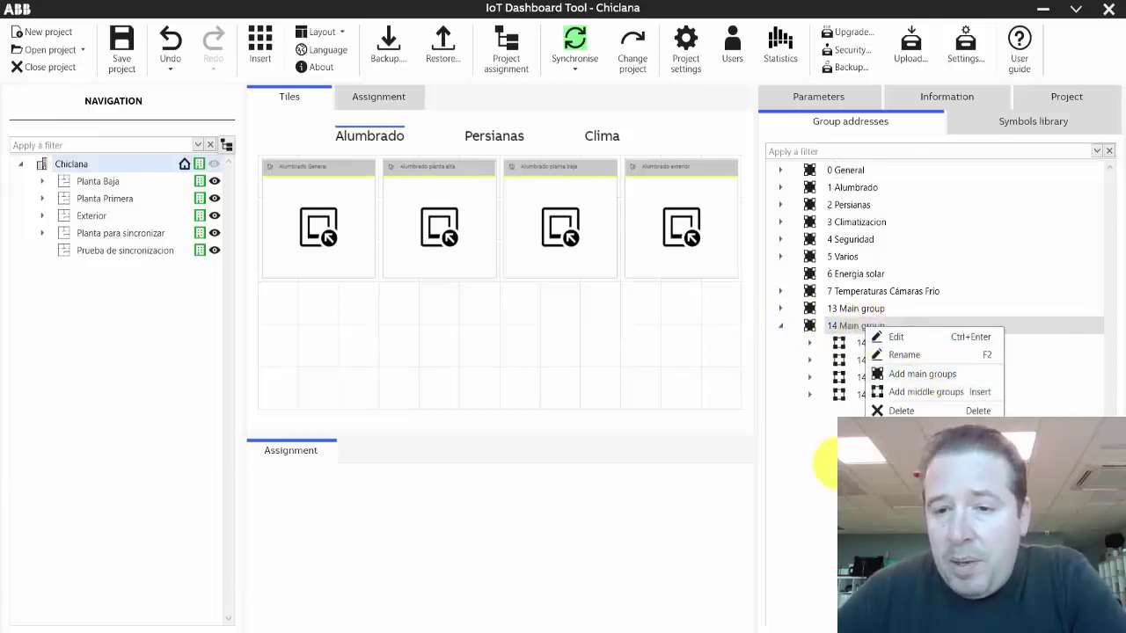
left_click(823, 464)
left_click(811, 396)
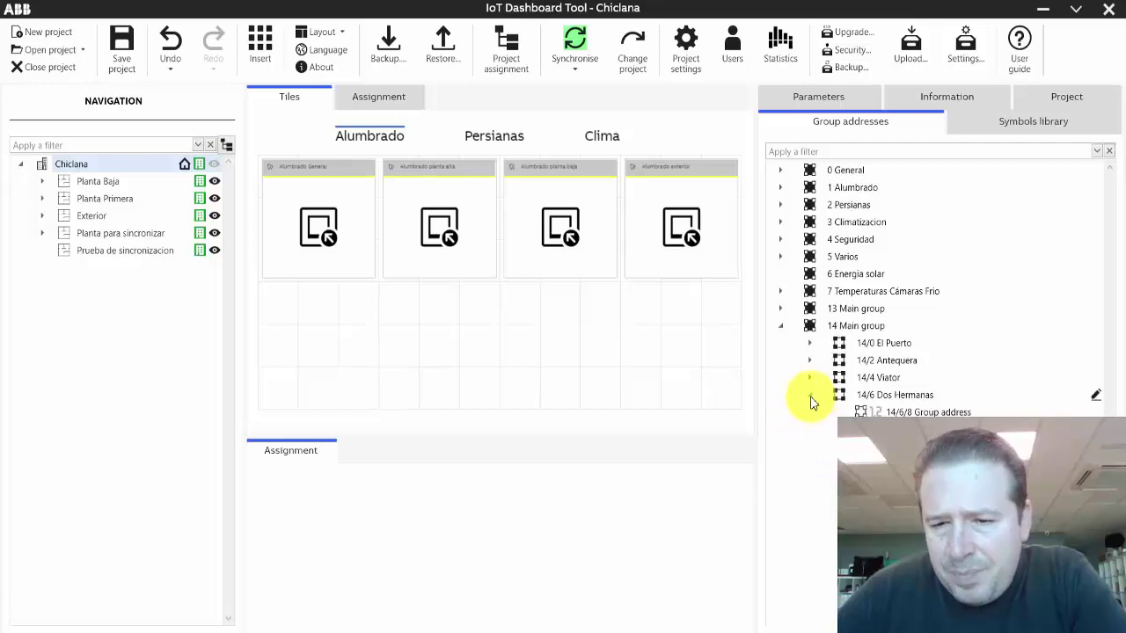
right_click(911, 395)
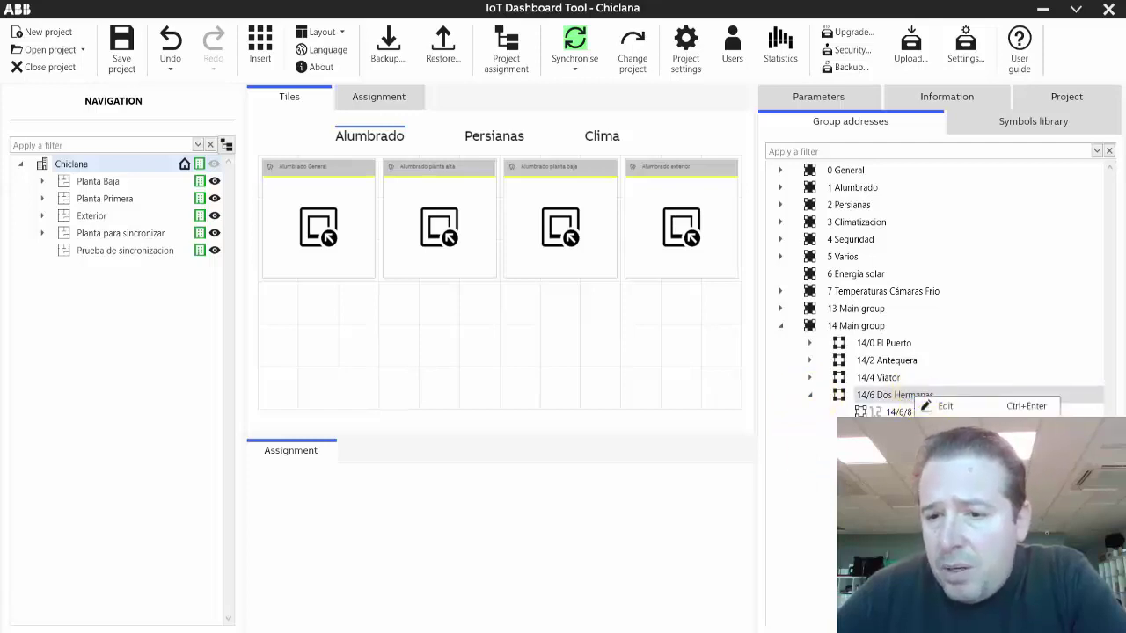
left_click(813, 453)
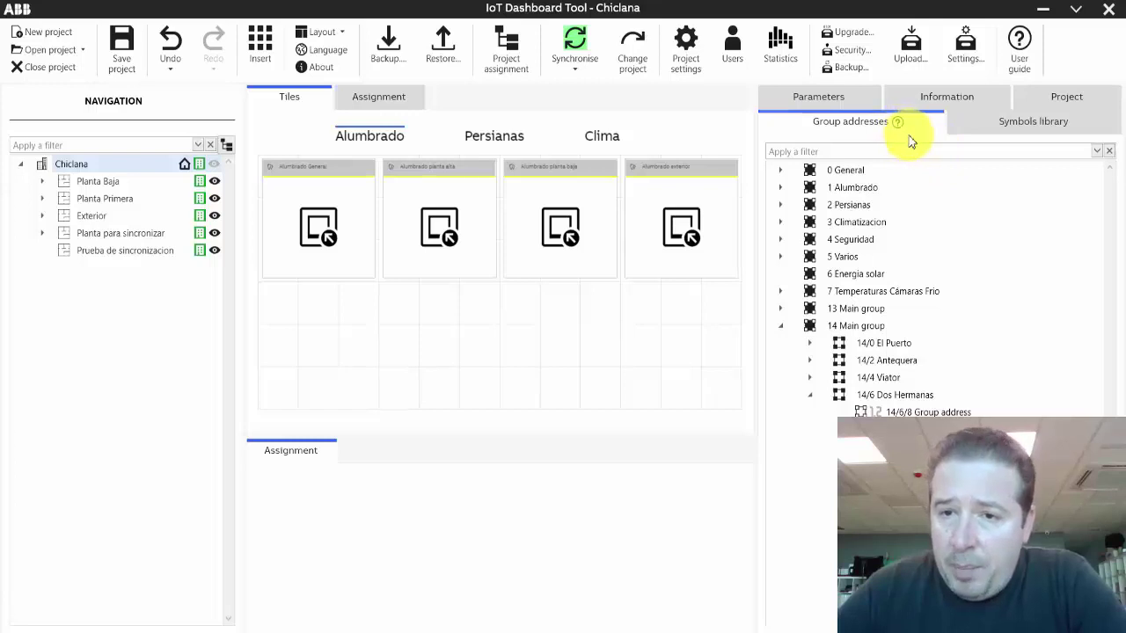
Show the project structure beside the tiles area and expand the Chiclana building.
left_click(786, 102)
left_click(1033, 128)
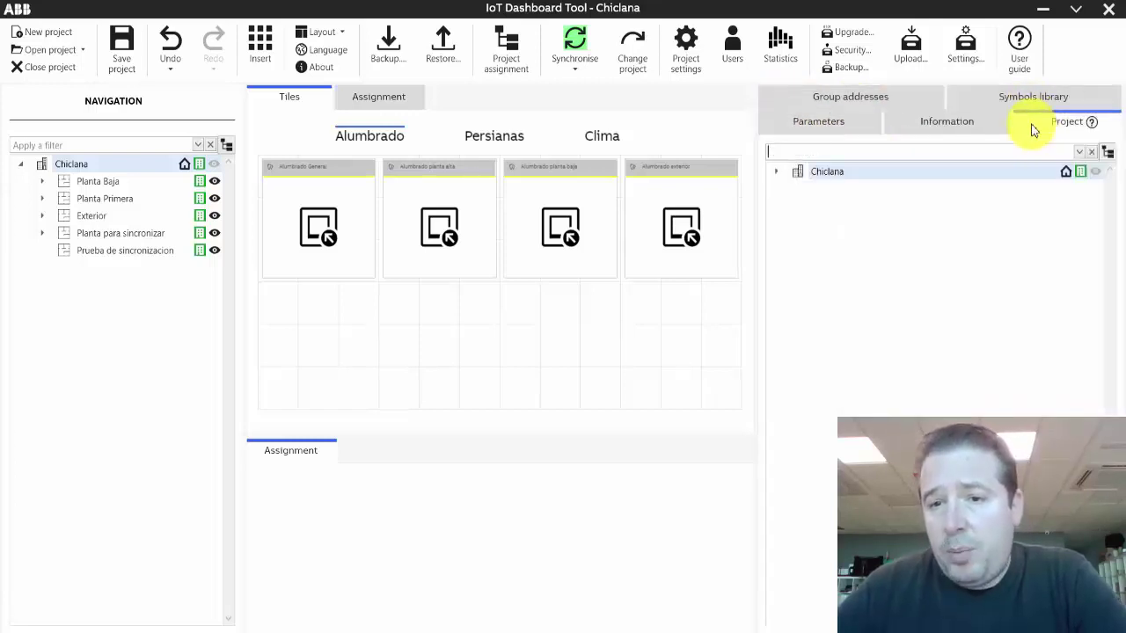
left_click(778, 173)
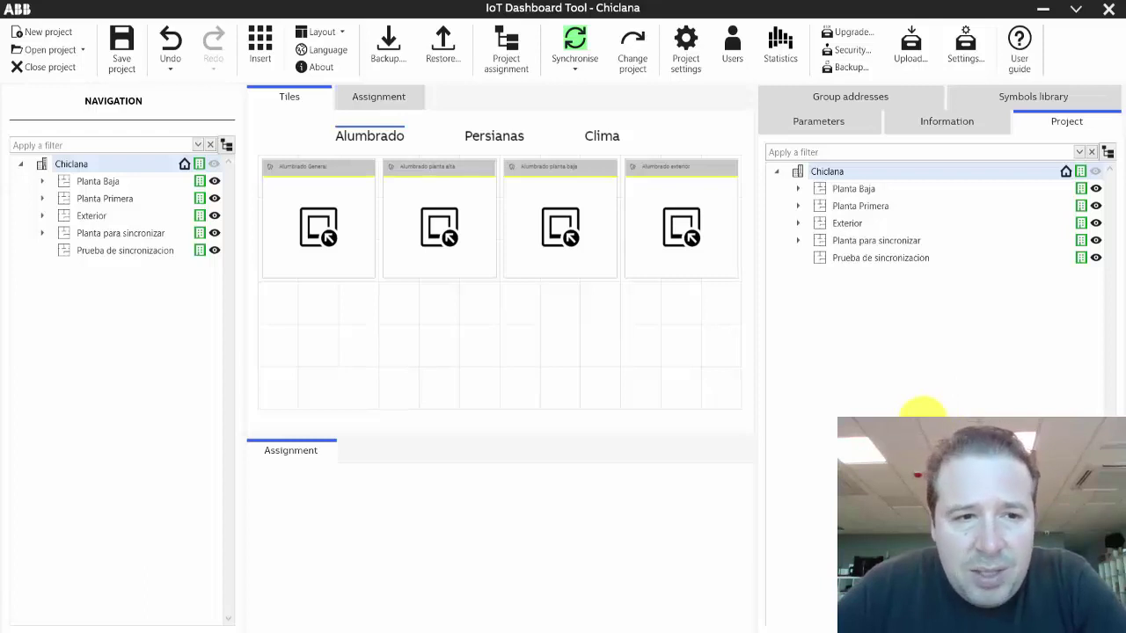
View the contents of each Chiclana floor in turn, from Planta Baja through to Prueba de sincronizacion.
left_click(76, 180)
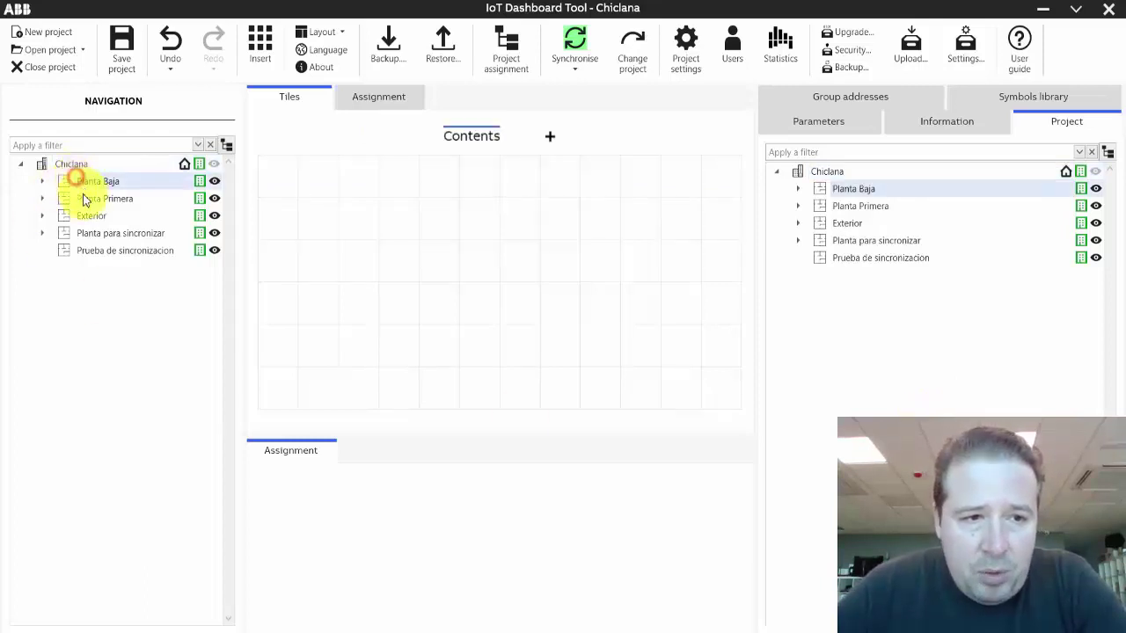
left_click(85, 200)
left_click(83, 217)
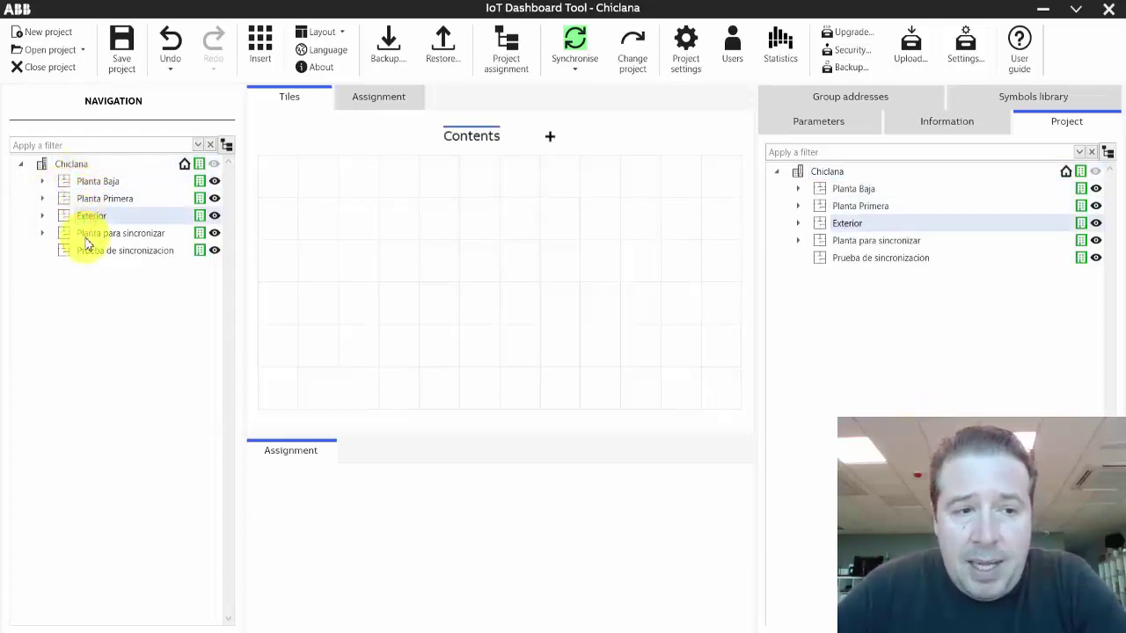
left_click(84, 235)
left_click(85, 253)
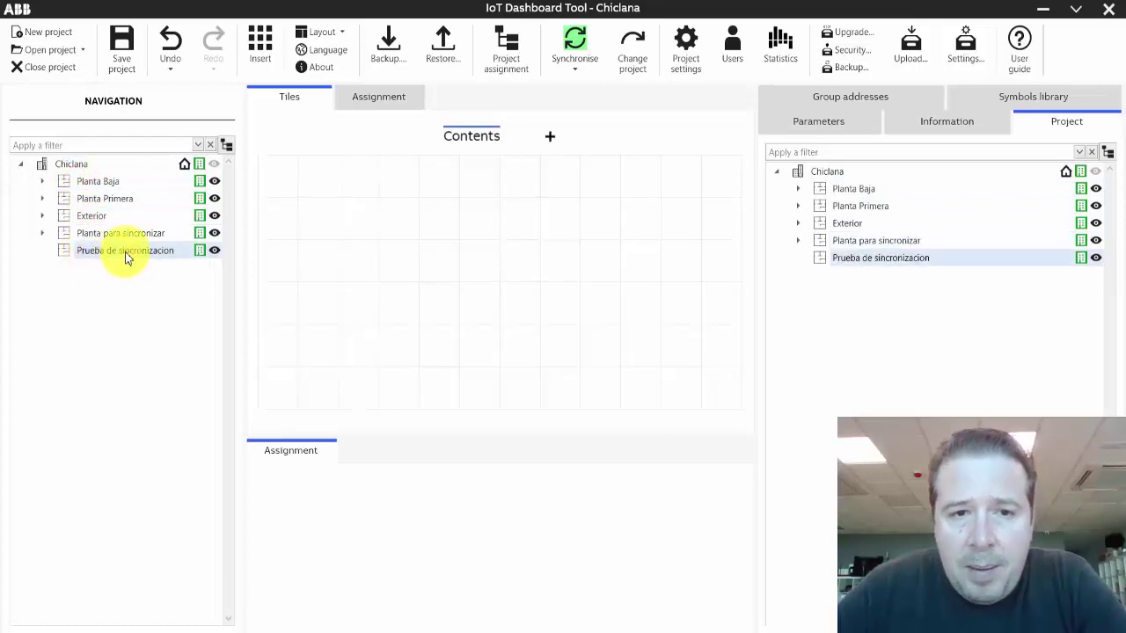
Add two new pages named 2 and 3 to the Planta Baja floor, copied from None with all functions.
left_click(83, 183)
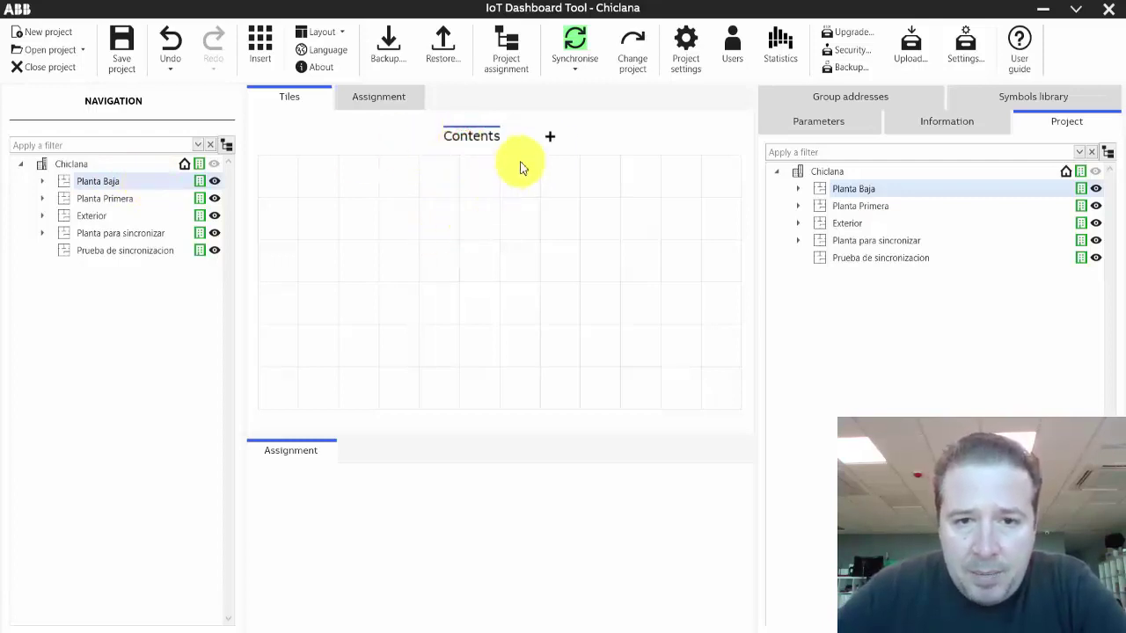
left_click(549, 138)
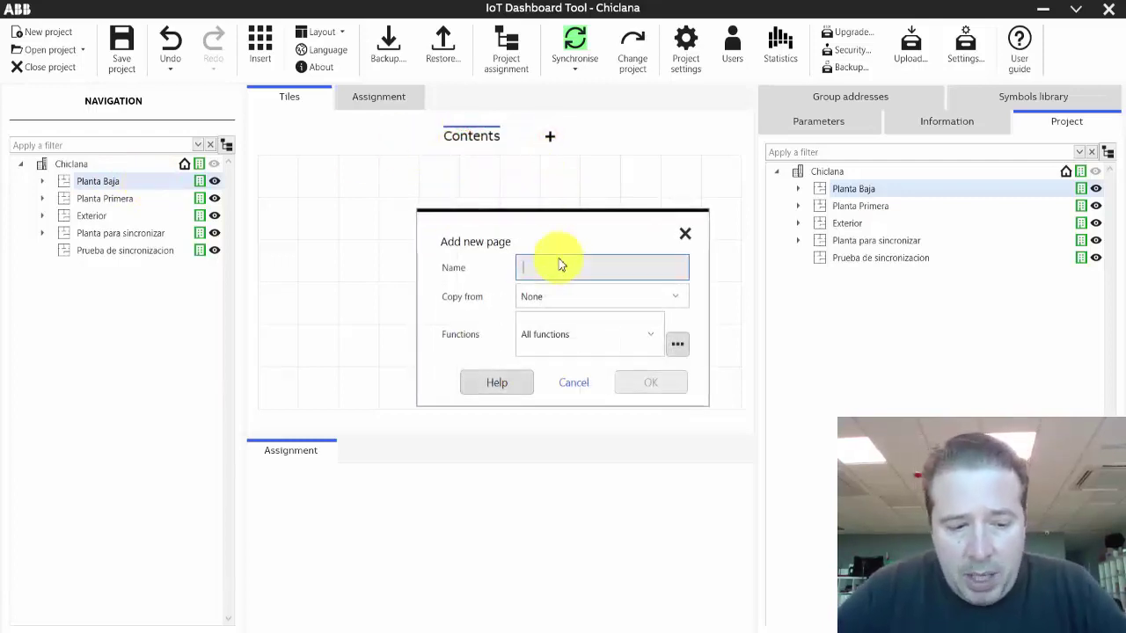
type("2")
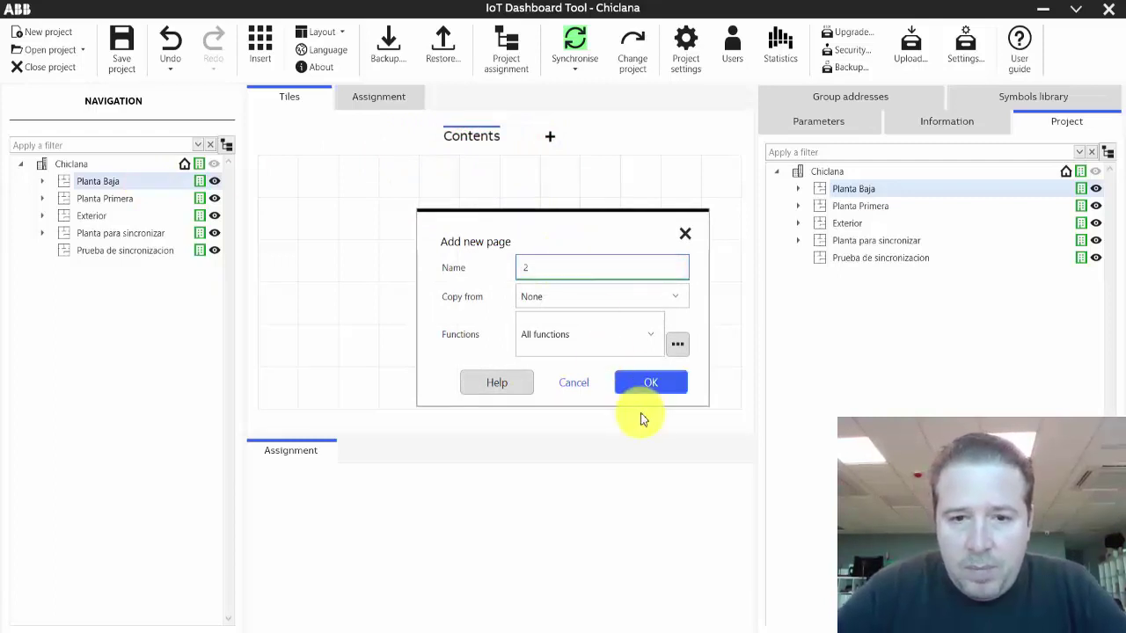
left_click(651, 380)
left_click(592, 143)
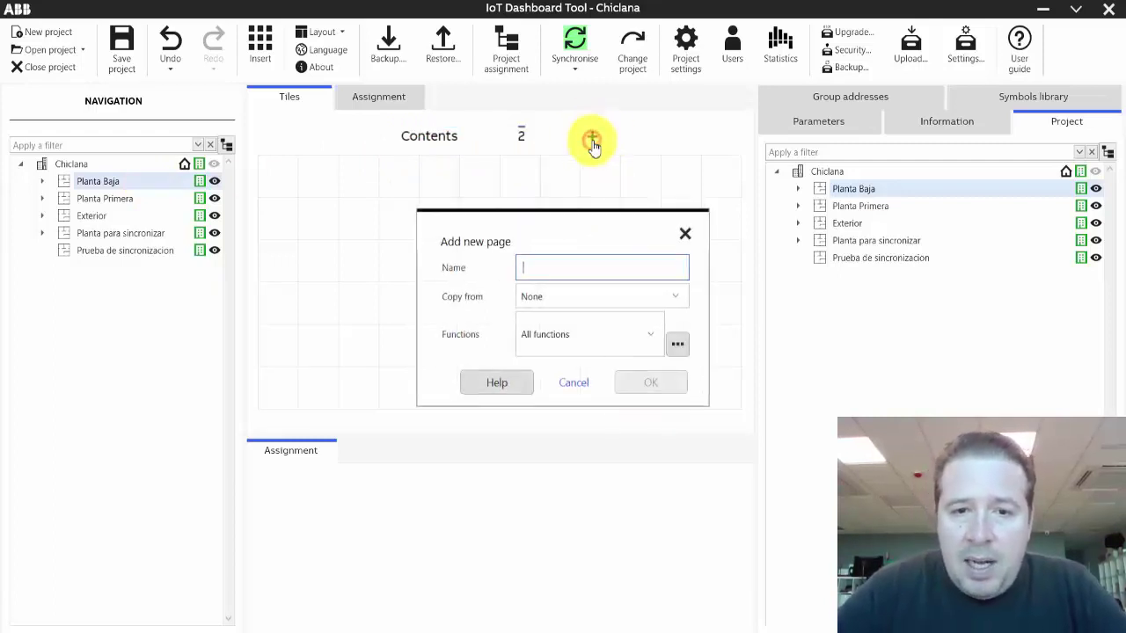
type("3")
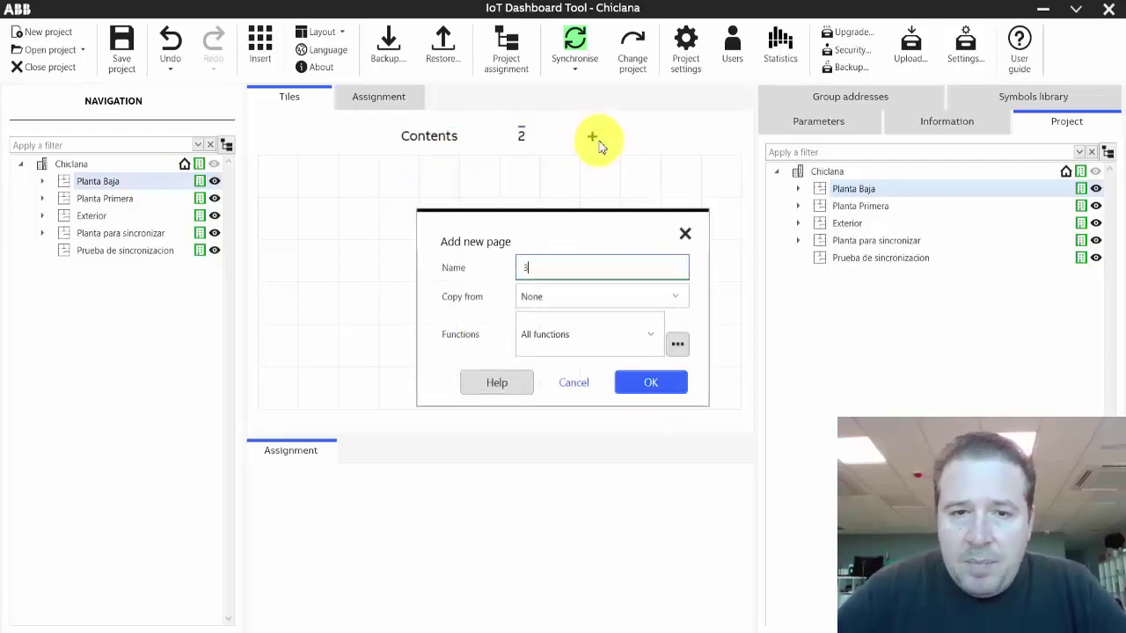
left_click(648, 382)
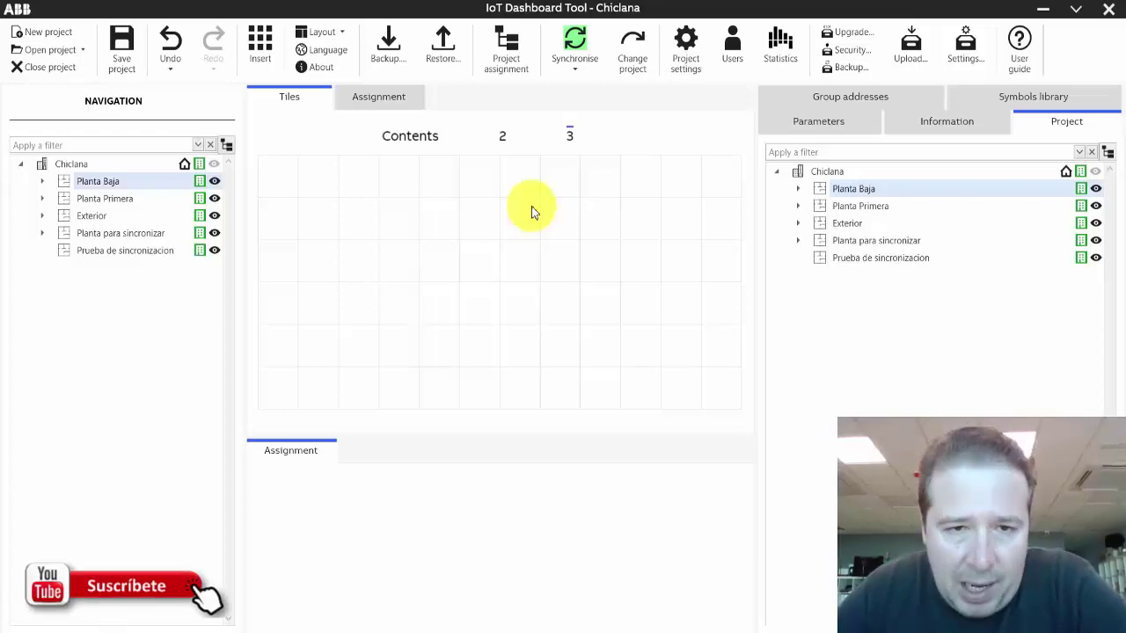
Insert a DALI light control tile on page 2 of Planta Baja and enlarge it to about 4 by 3 grid cells.
left_click(502, 139)
left_click(269, 47)
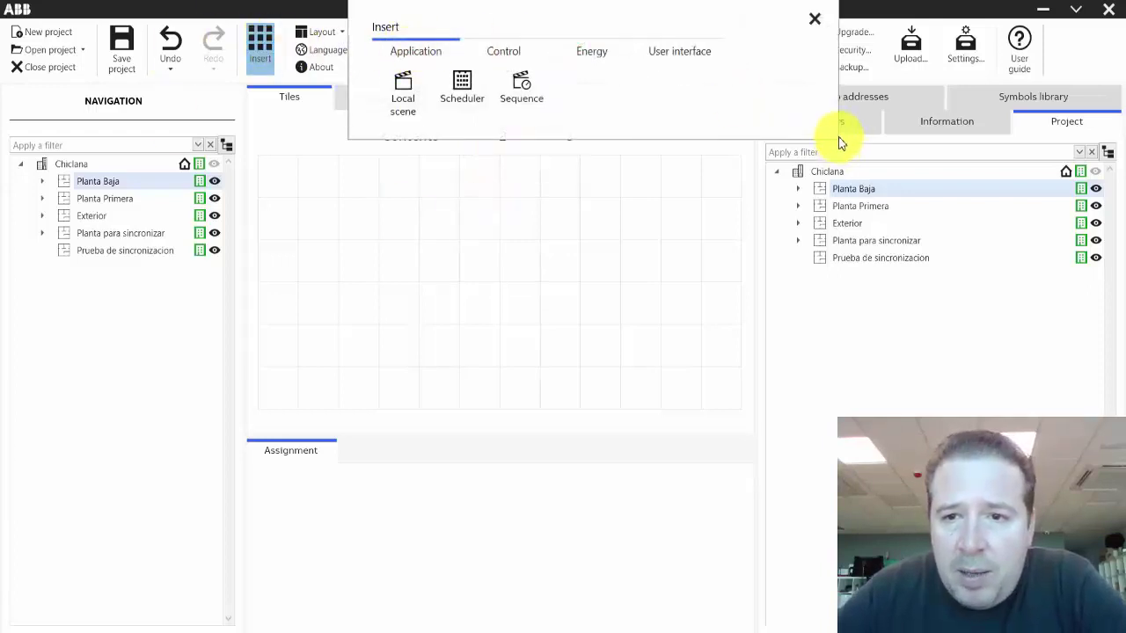
left_click_drag(837, 137, 979, 315)
left_click(509, 65)
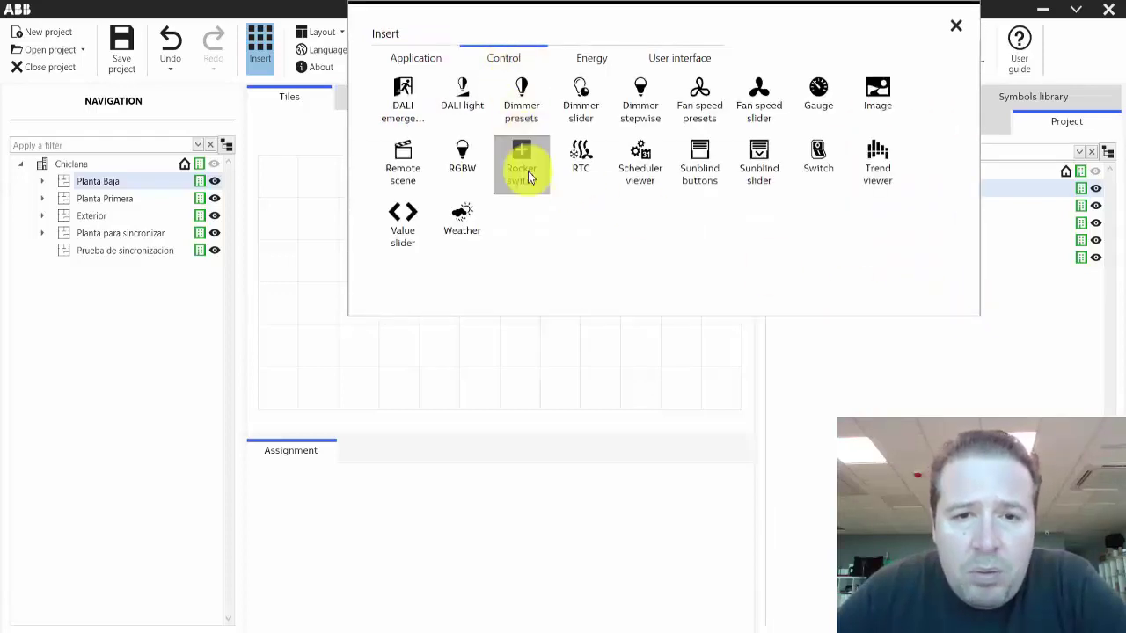
left_click_drag(463, 92, 281, 312)
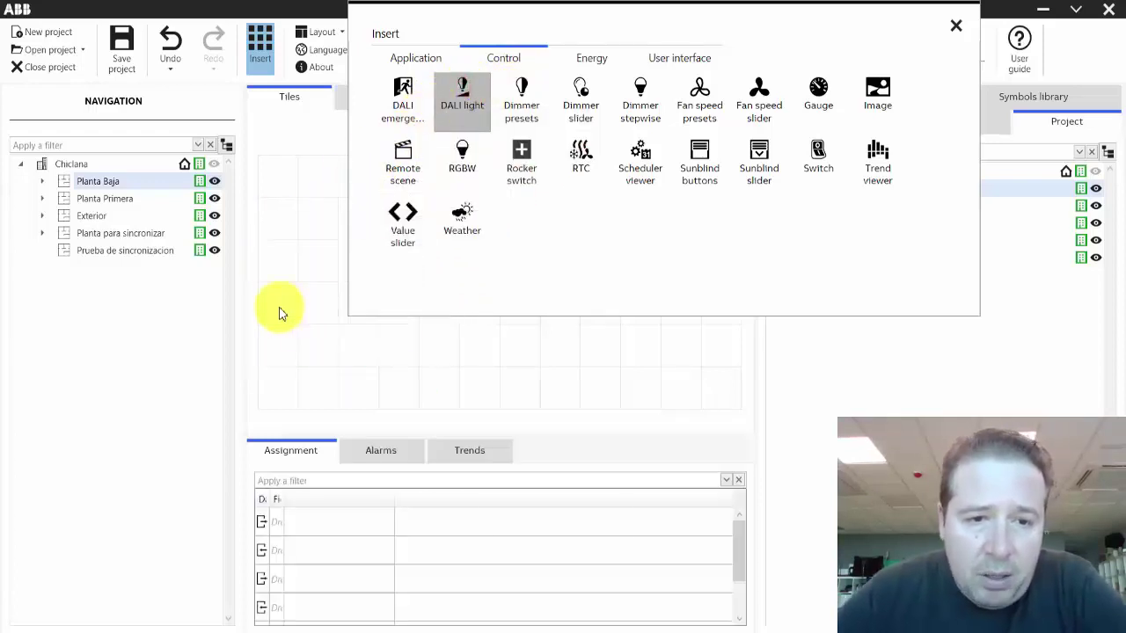
left_click_drag(501, 25, 670, 126)
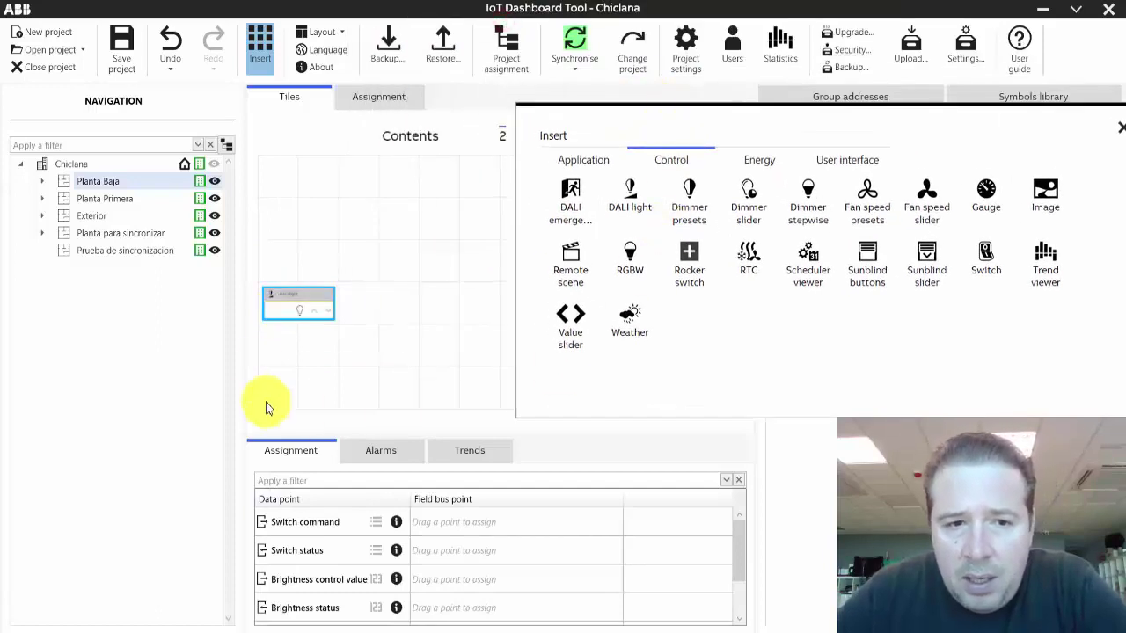
left_click_drag(327, 317, 391, 397)
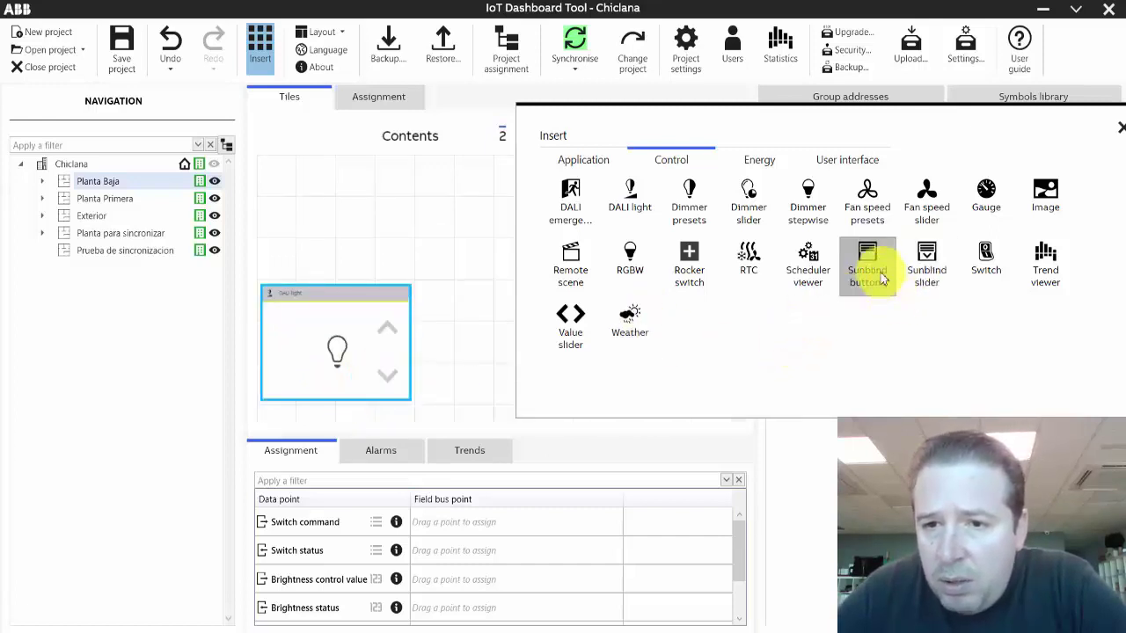
Insert a Sunblind buttons control on page 2 and place it beside the DALI light tile.
left_click_drag(873, 257, 393, 237)
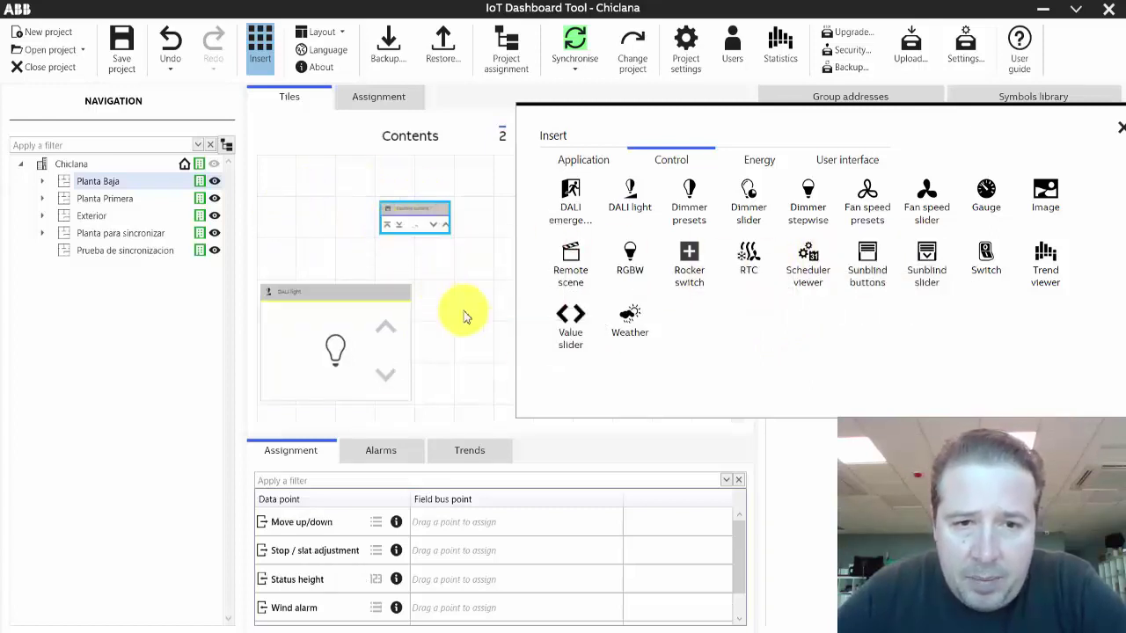
left_click_drag(1084, 119, 1037, 121)
left_click(1067, 124)
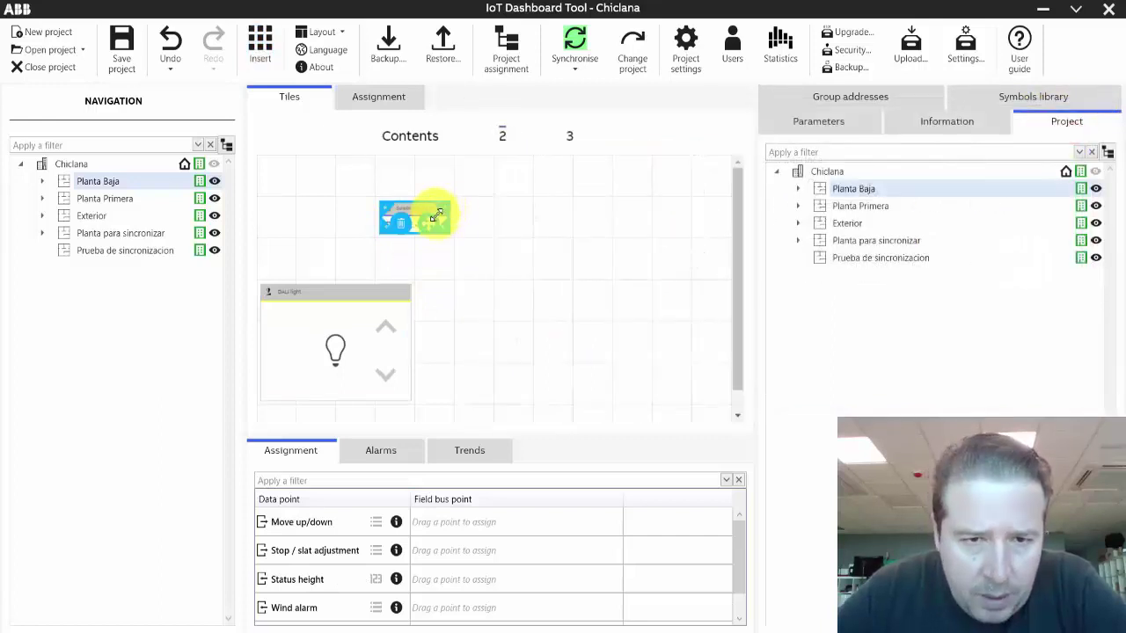
left_click_drag(442, 208, 494, 301)
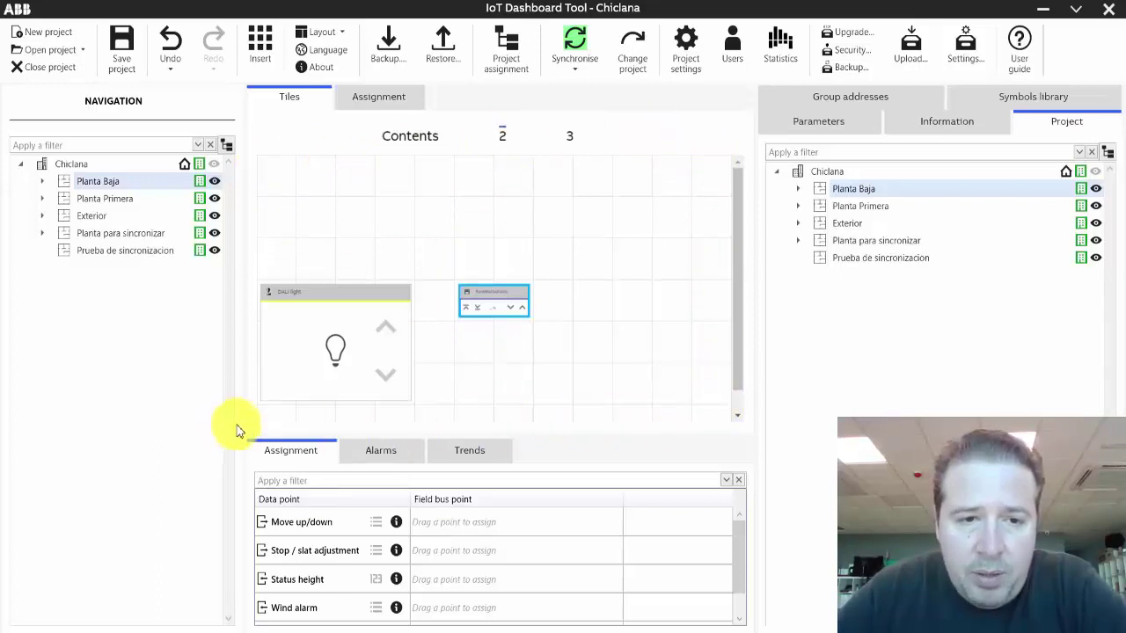
Align both tiles along the page's upper edge, enlarging Sunblind buttons to about 3 by 3 grid cells directly beside DALI light.
mouse_move(348, 291)
left_click_drag(309, 306, 313, 206)
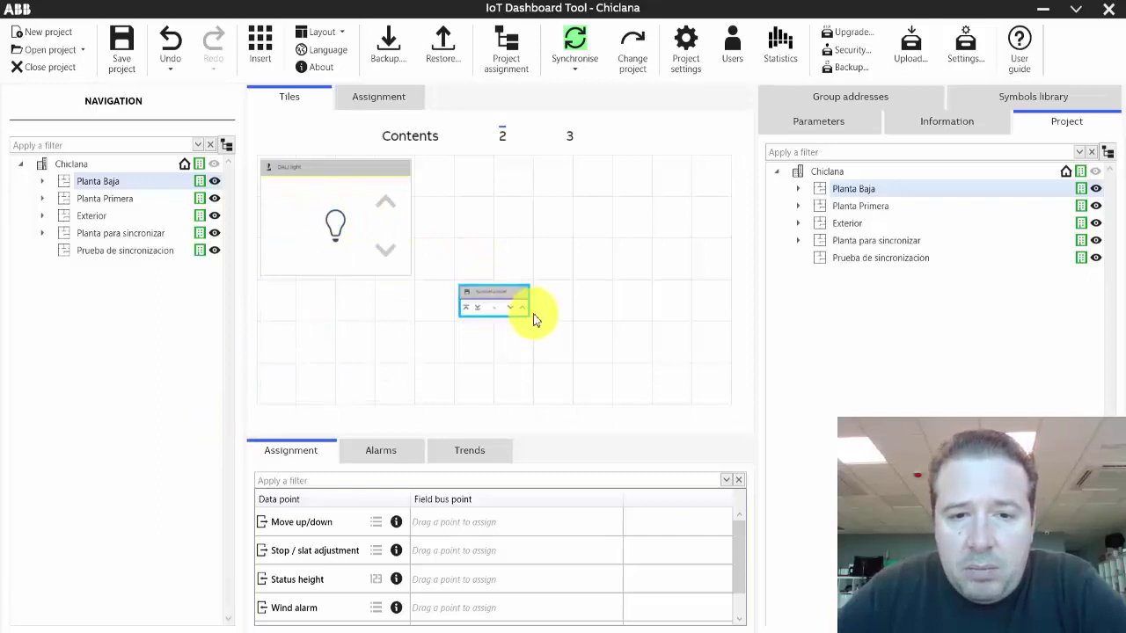
left_click_drag(527, 314, 573, 402)
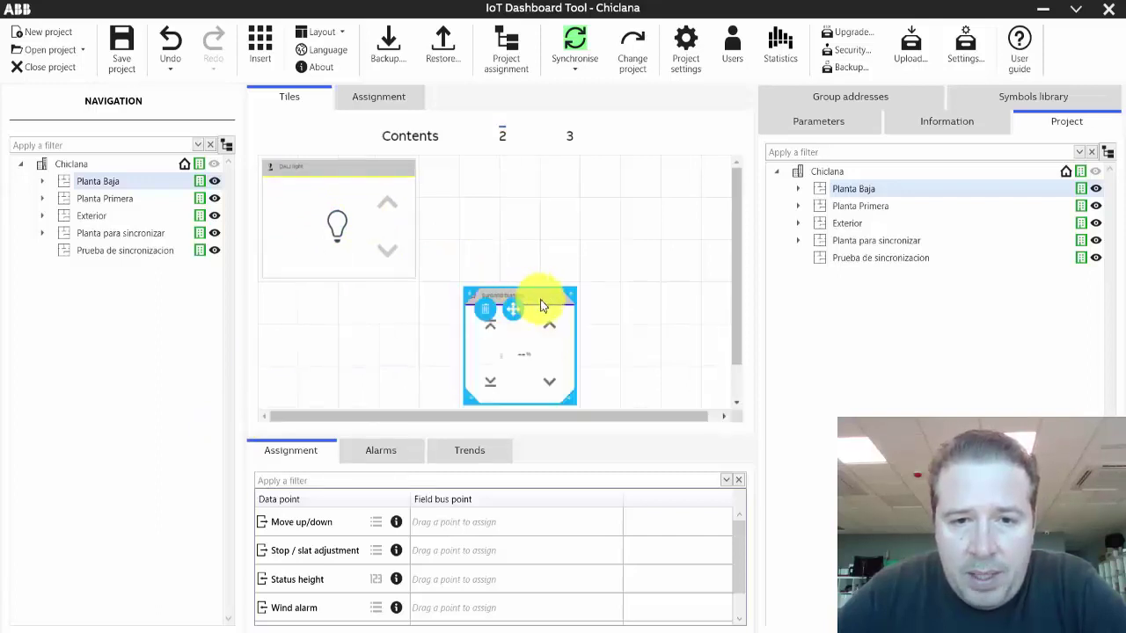
left_click_drag(512, 308, 491, 182)
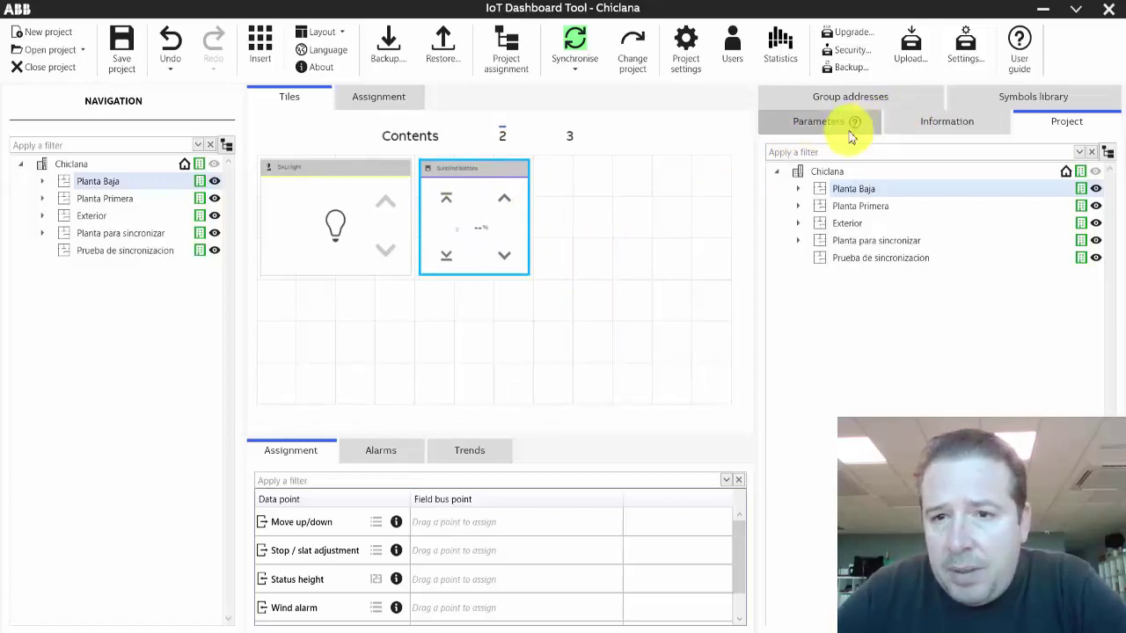
Examine the general parameters of the Sunblind buttons tile, including the symbols available for its headline.
left_click(768, 124)
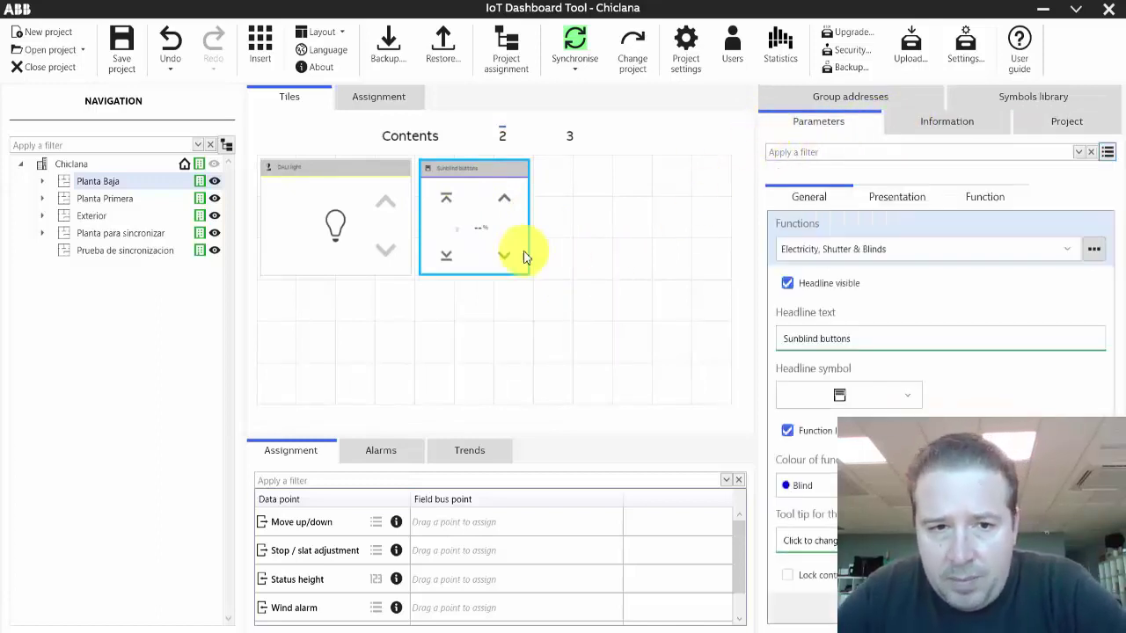
mouse_move(506, 174)
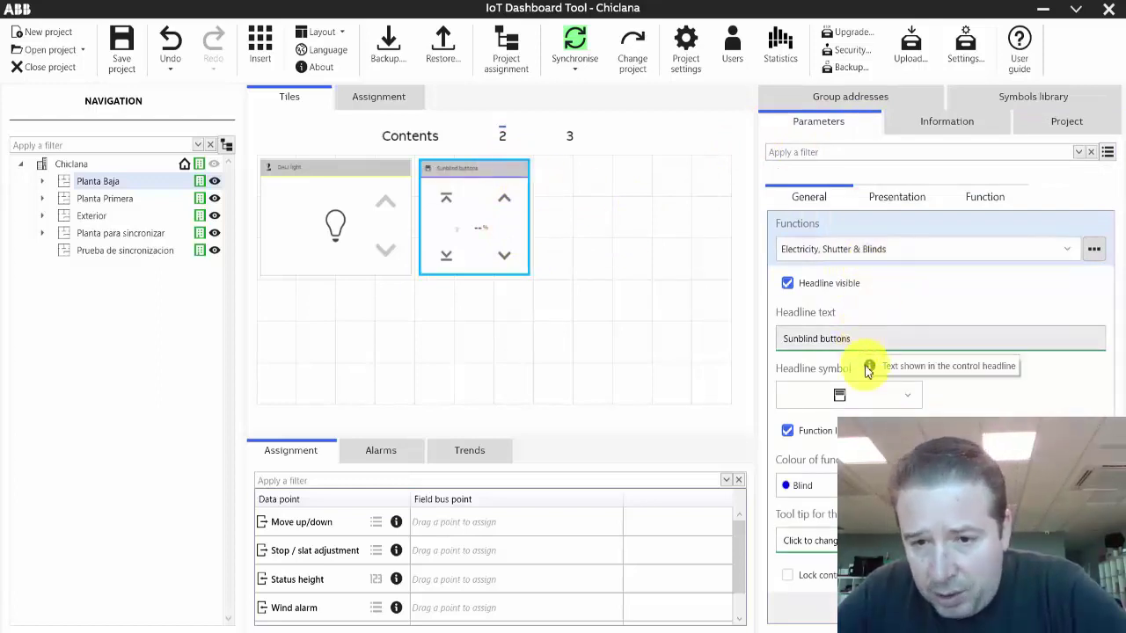
left_click(871, 397)
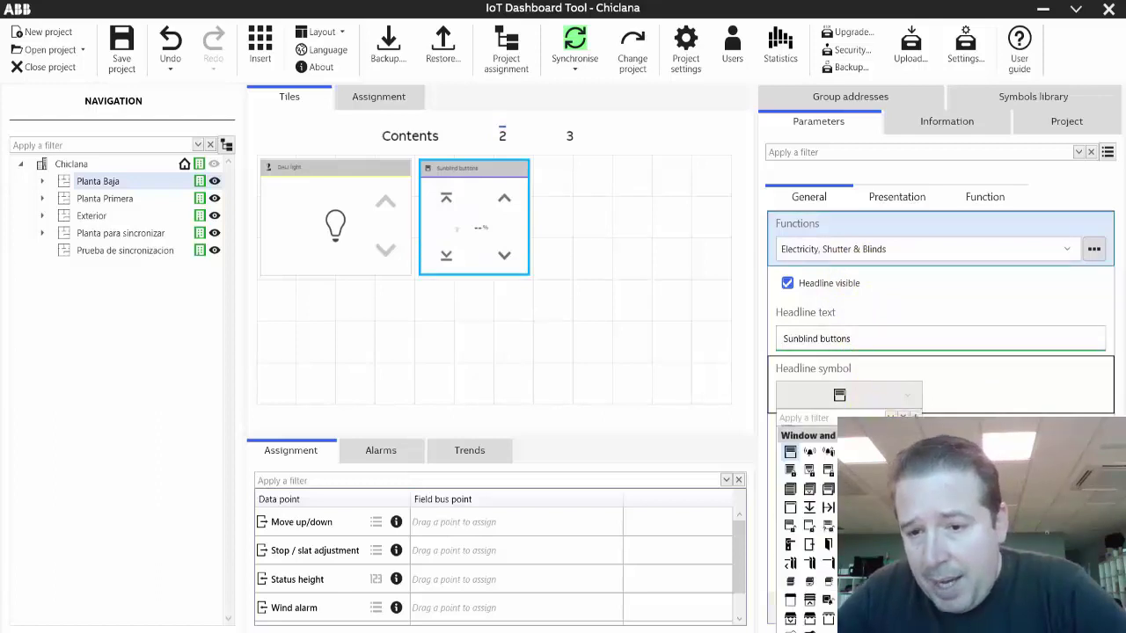
scroll(809, 501, "down", 6)
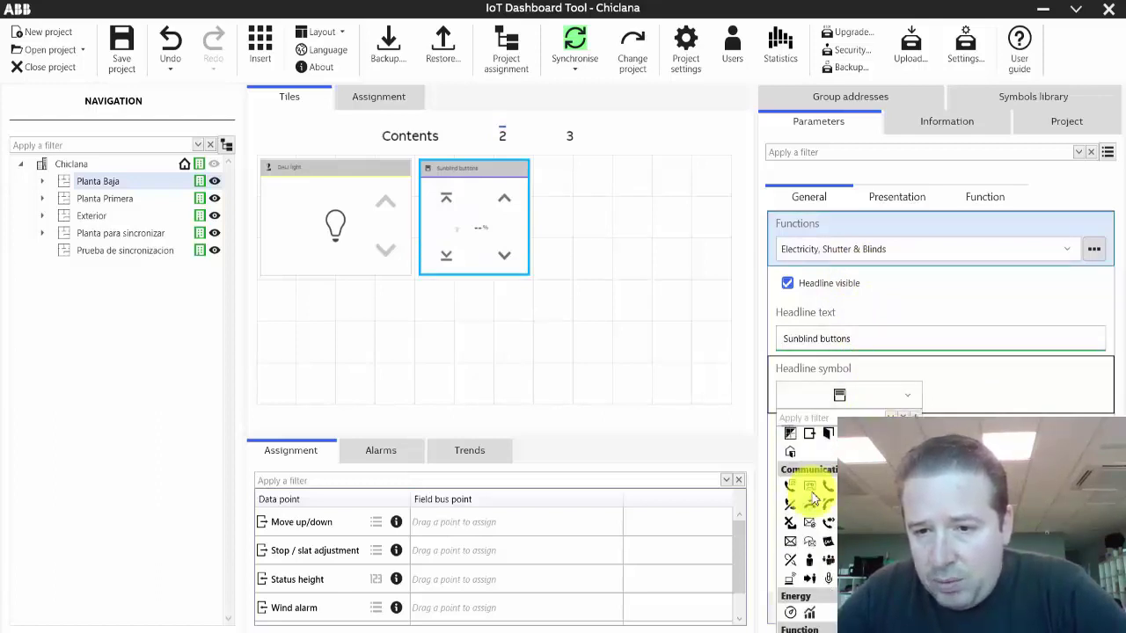
scroll(813, 499, "up", 5)
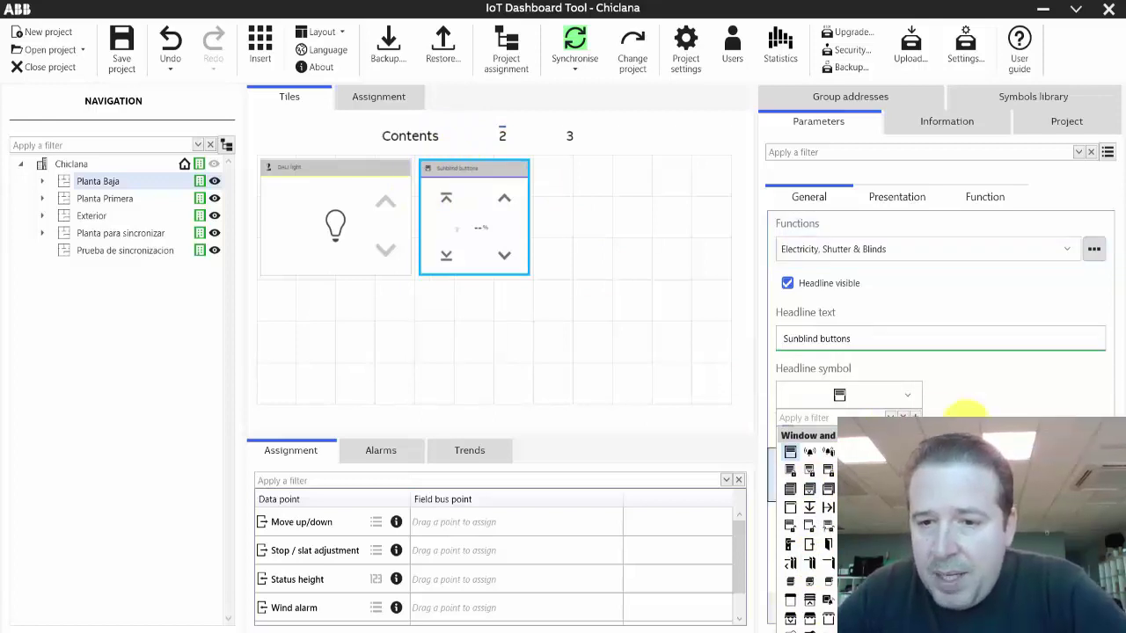
left_click(950, 394)
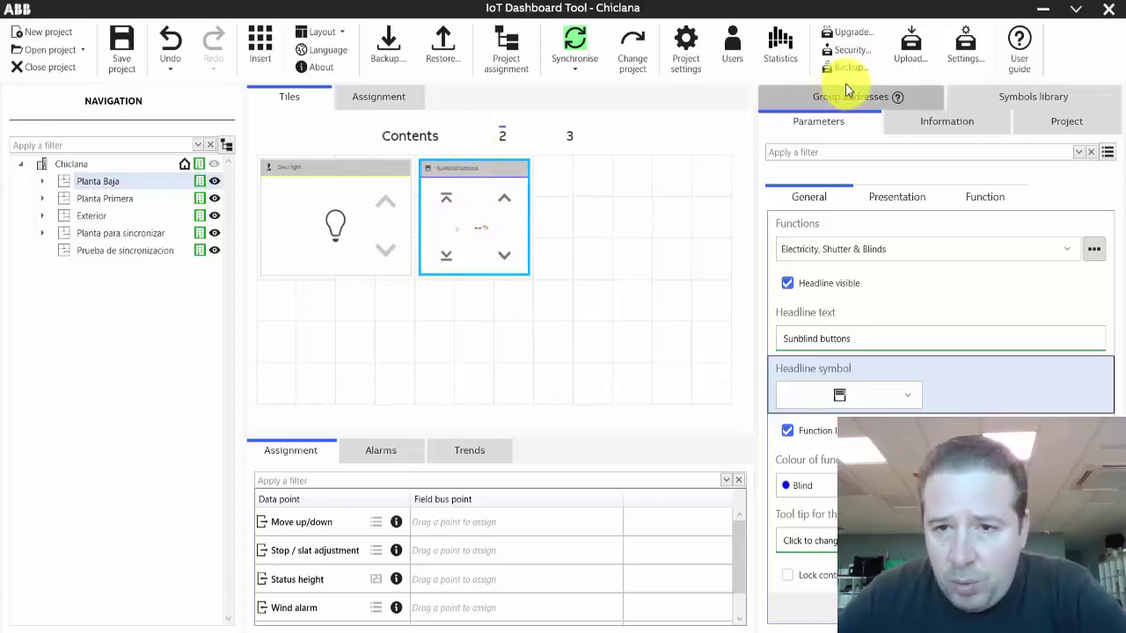
Assign group address 2/0/0 Arriba / Abajo Persianas toda casa to the Move up/down data point of the Sunblind buttons tile.
left_click(767, 103)
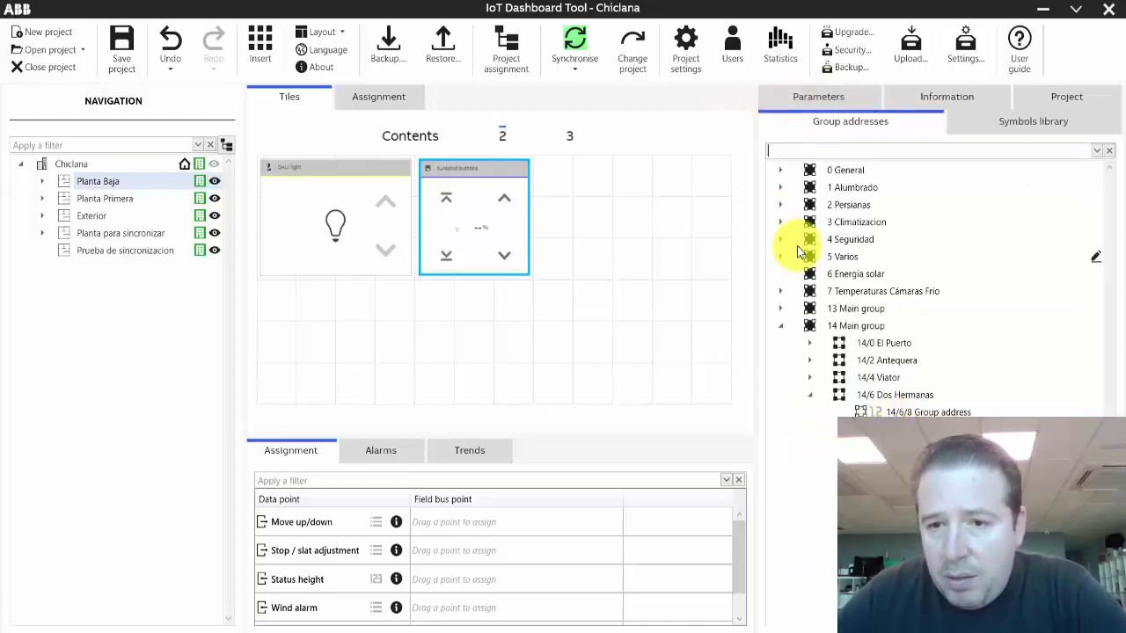
left_click(781, 204)
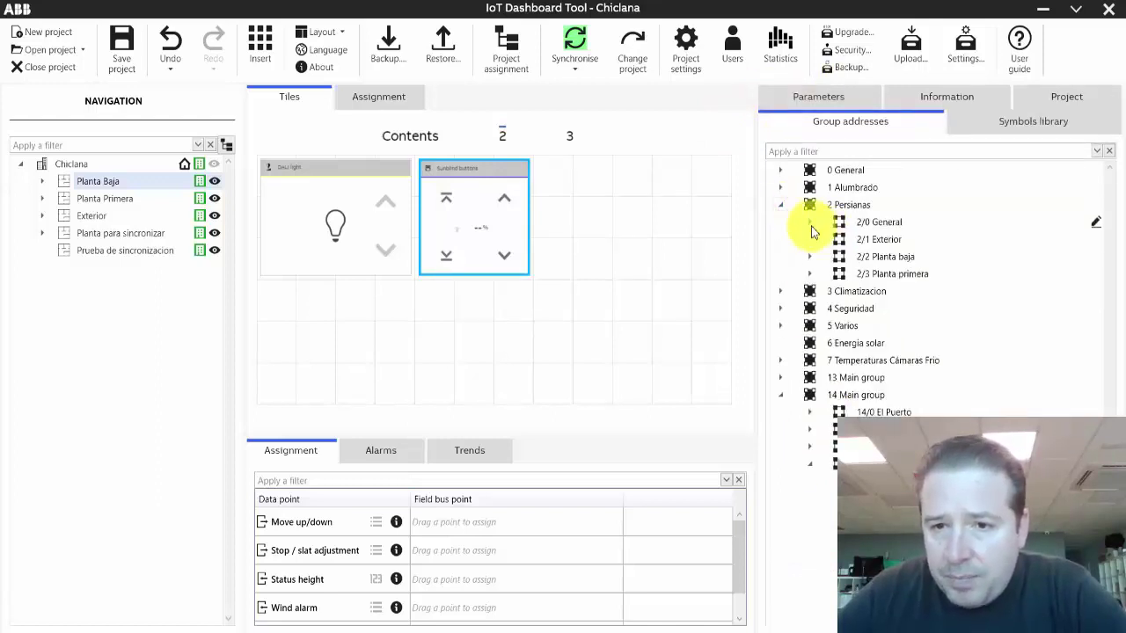
left_click(811, 222)
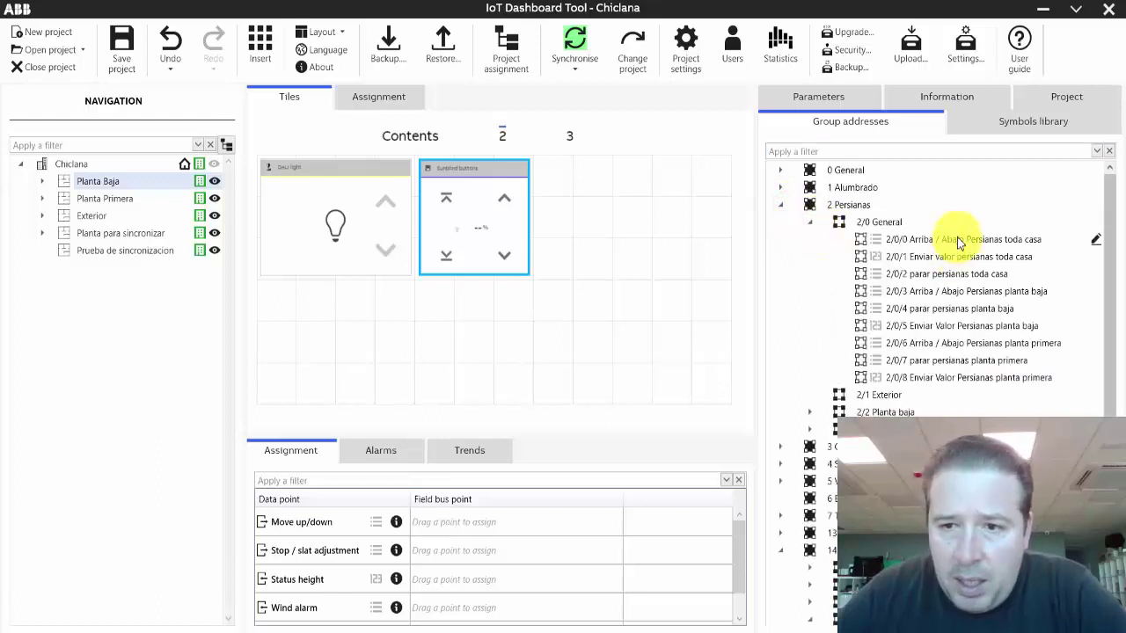
left_click_drag(960, 244, 440, 528)
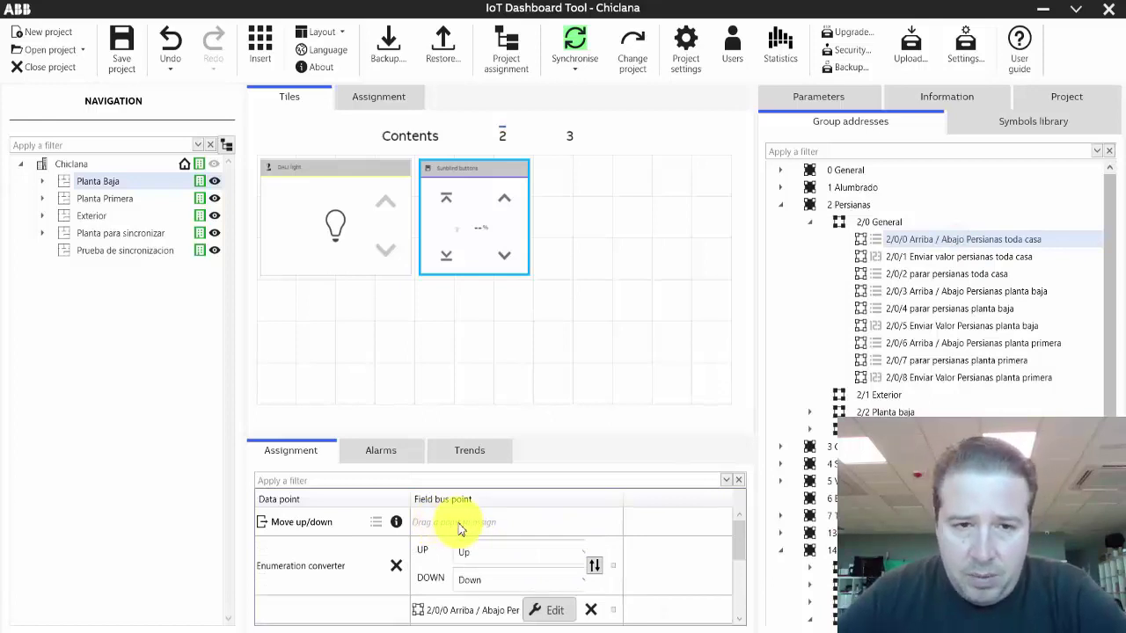
View the data point assignments, alarms and trend settings of the DALI light tile.
left_click(293, 231)
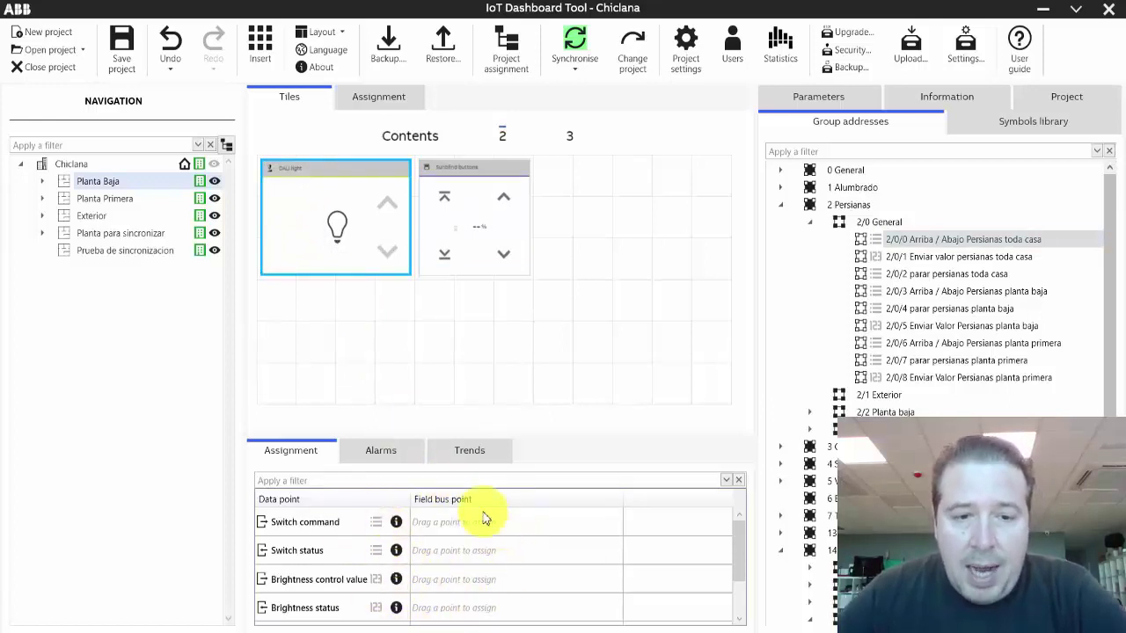
left_click(352, 458)
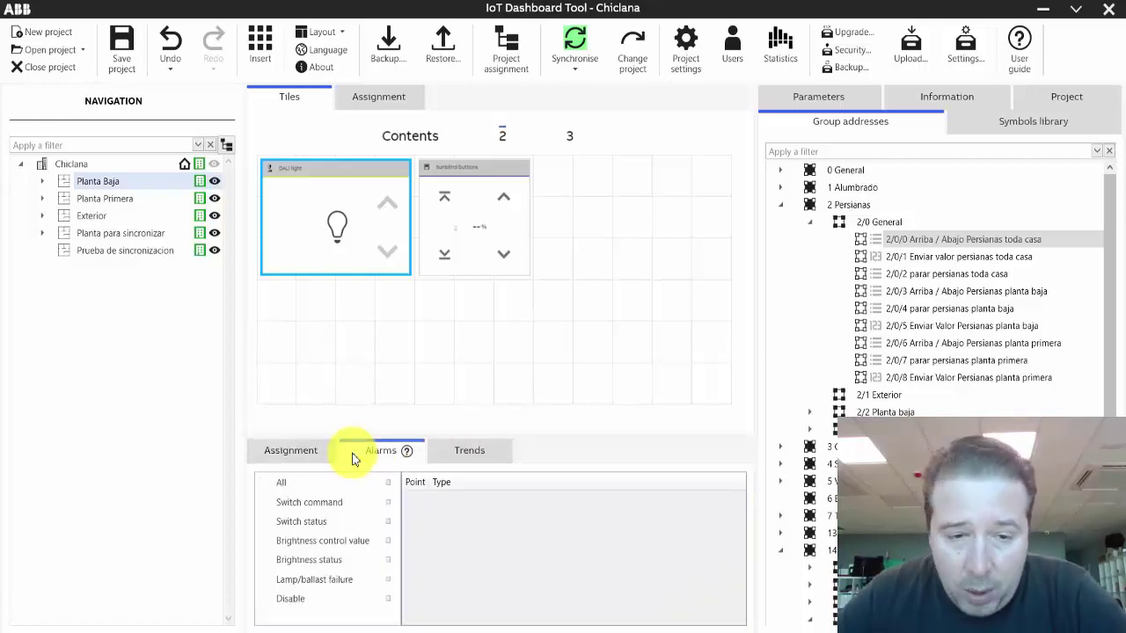
left_click(446, 461)
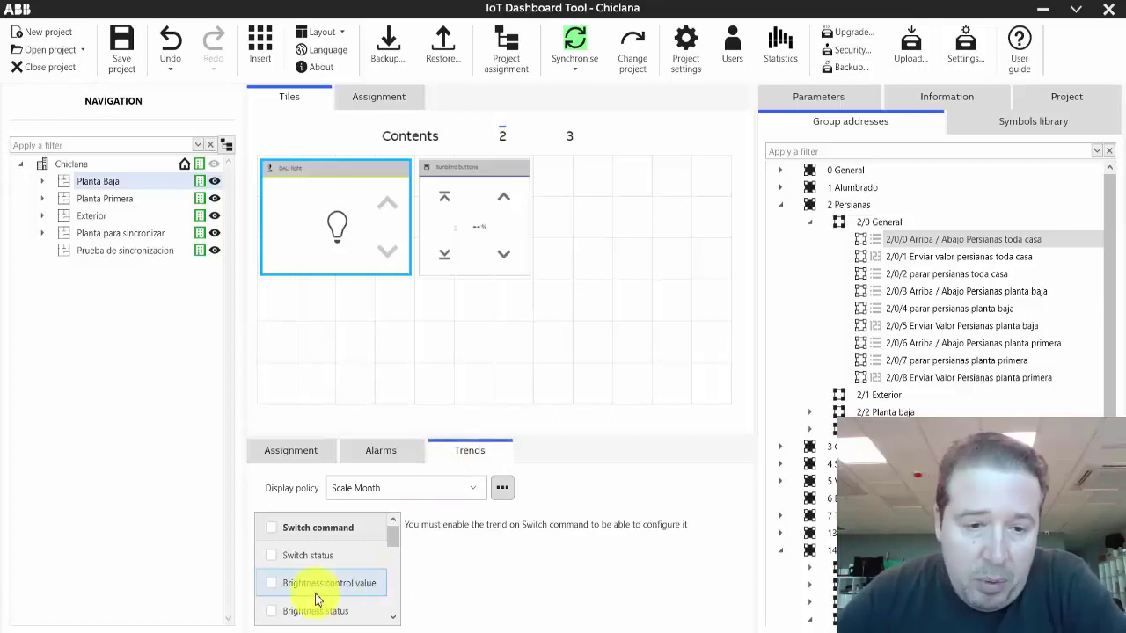
Enable trends on the DALI light's Switch command, Switch status and Brightness control value, and check the trend settings.
left_click(271, 527)
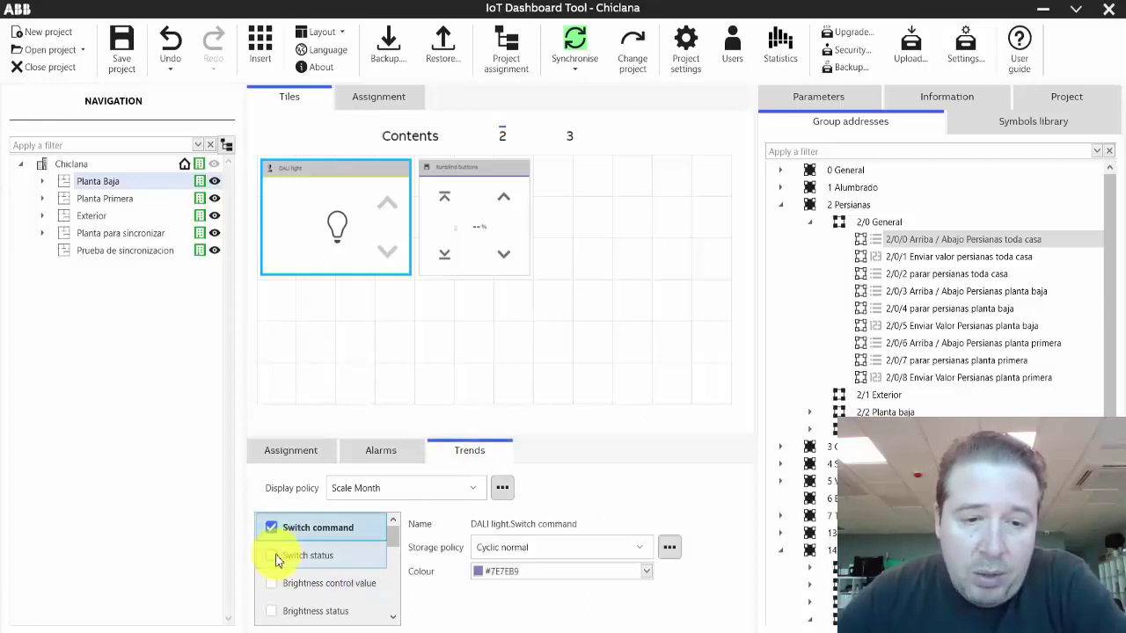
left_click(270, 556)
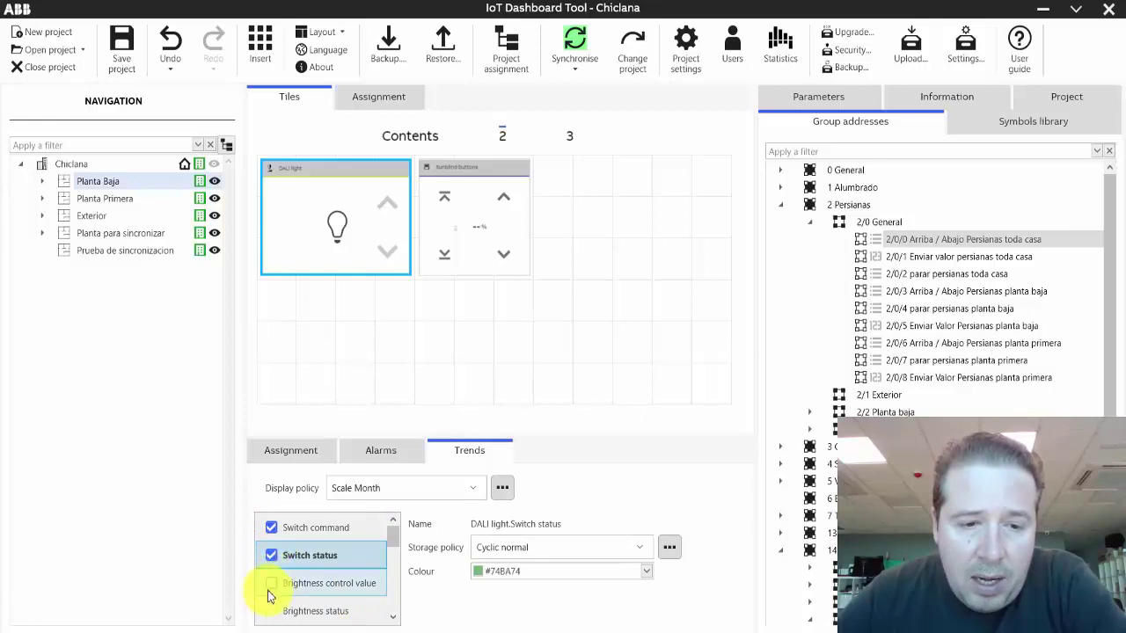
left_click(273, 585)
scroll(272, 607, "down", 1)
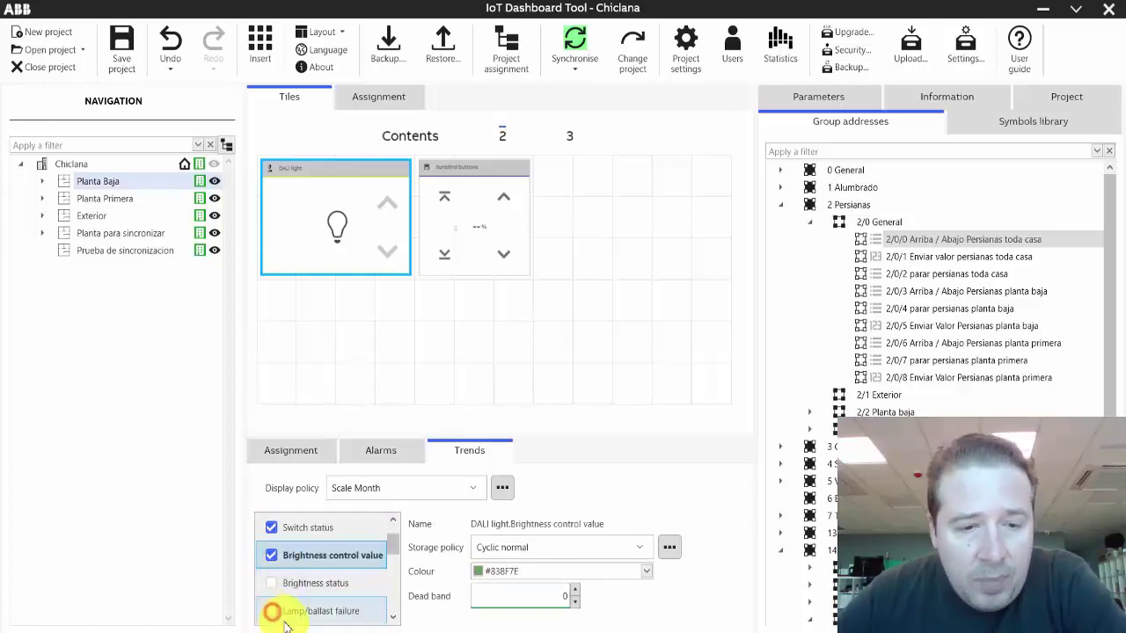
scroll(278, 582, "down", 3)
scroll(276, 581, "up", 4)
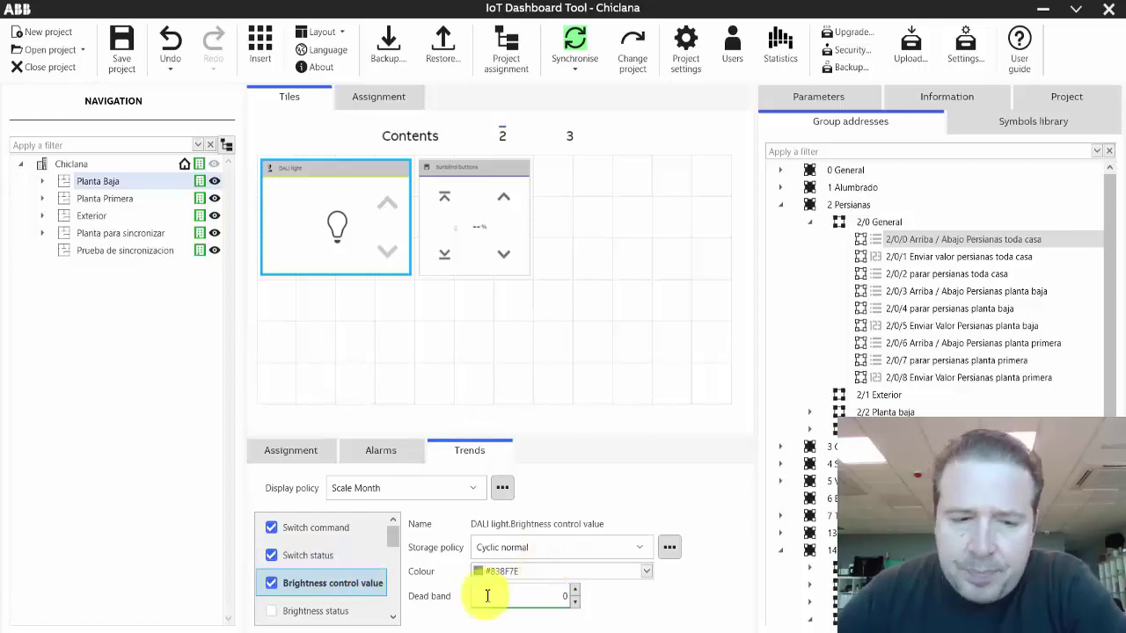
left_click(271, 527)
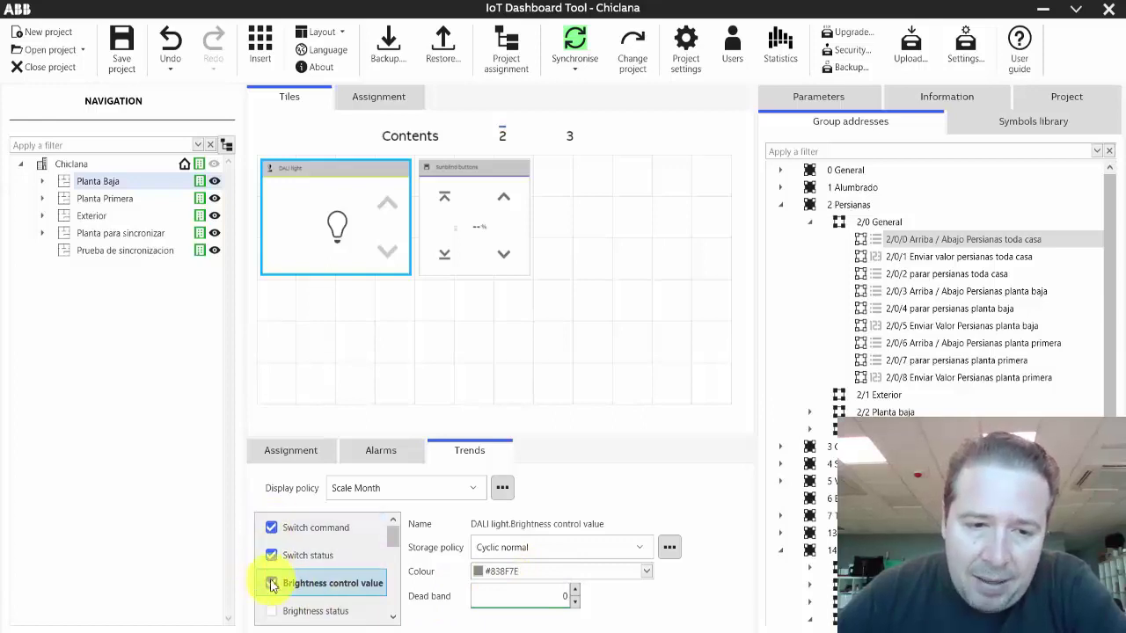
left_click(270, 527)
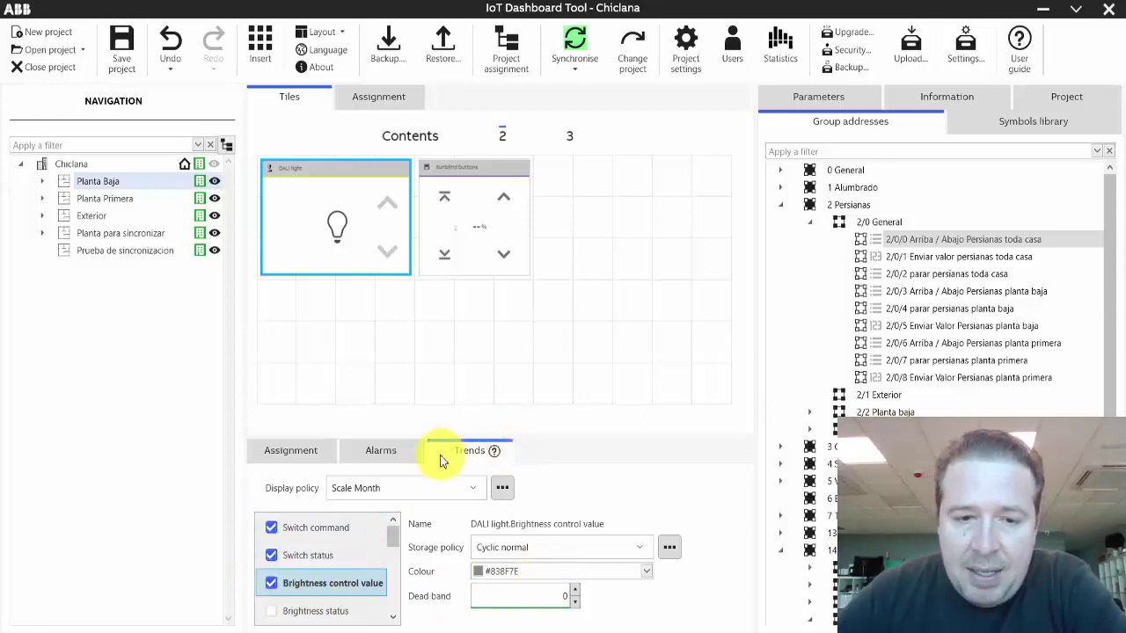
left_click(270, 558)
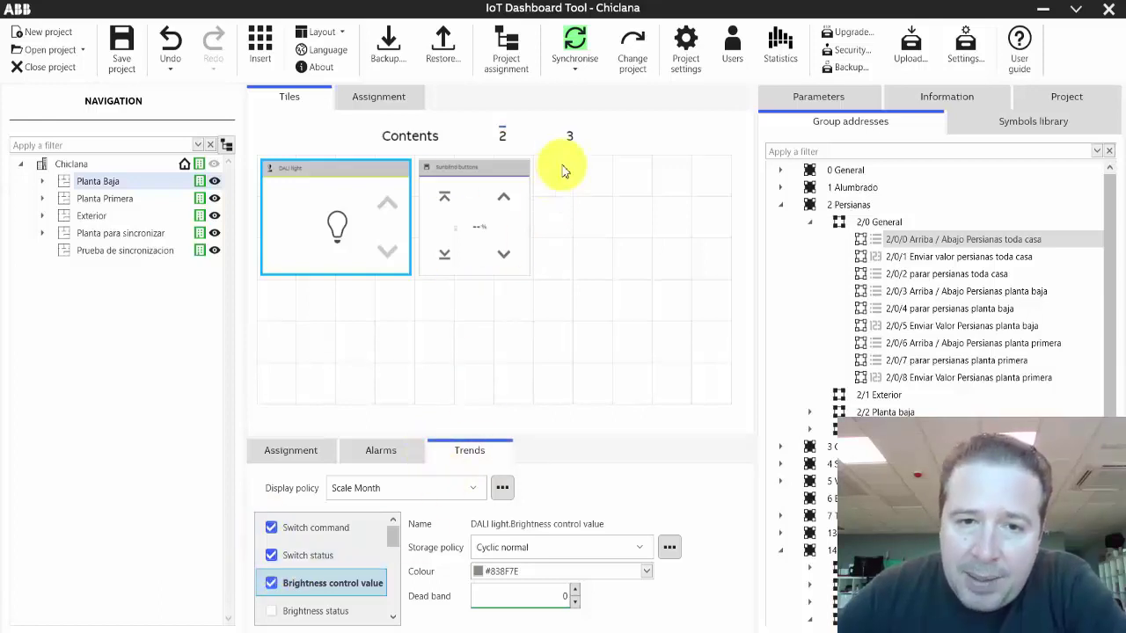
mouse_move(516, 167)
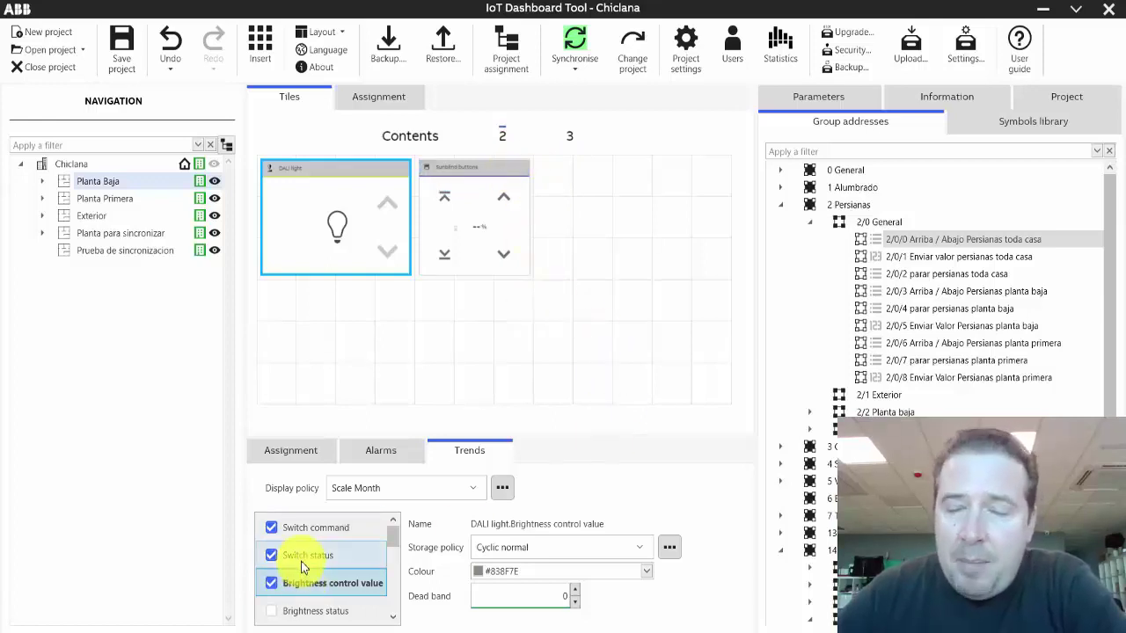
Examine the alarm types that can be added to the DALI light's Switch command, and return to its data point assignments.
left_click(352, 456)
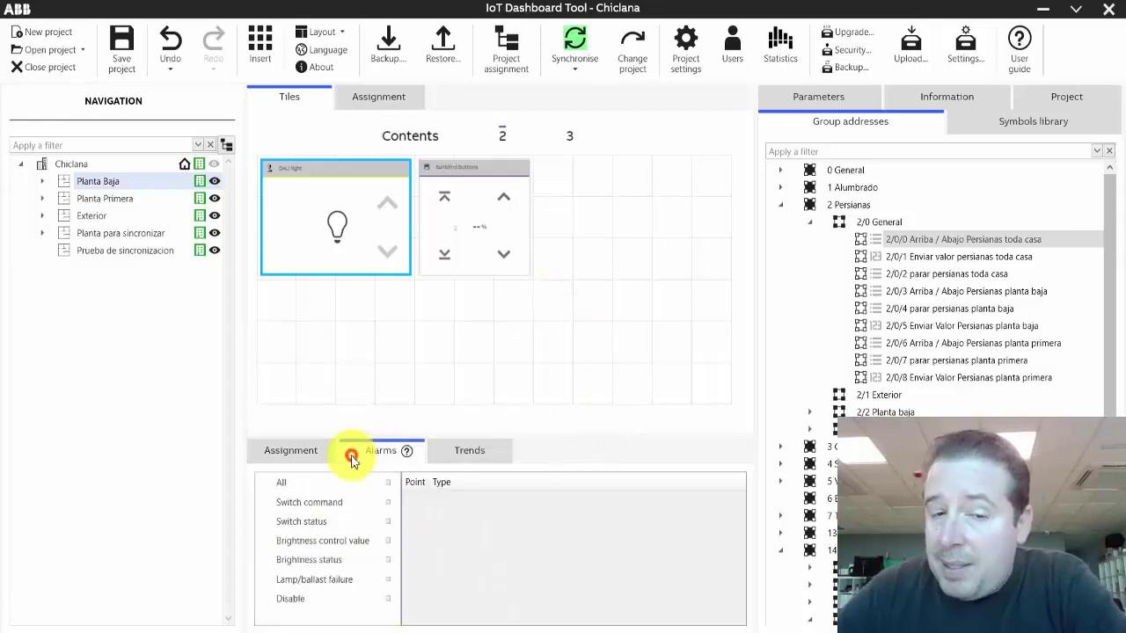
right_click(387, 504)
mouse_move(417, 516)
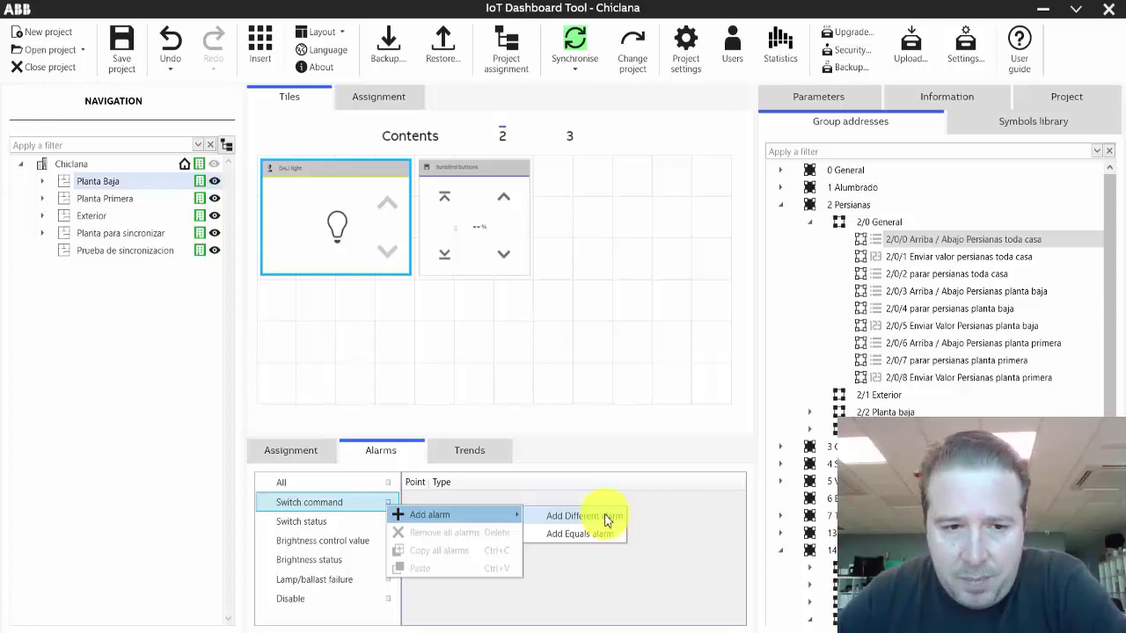
left_click(257, 454)
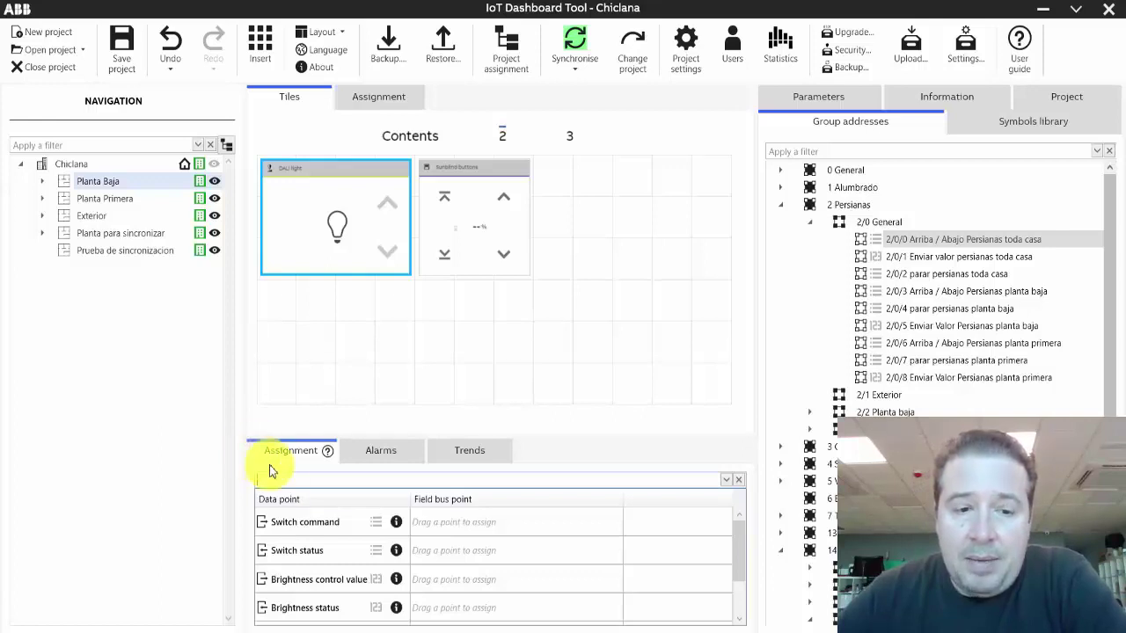
View page 3 of the Planta Baja floor and return to page 2 with the DALI light and Sunblind buttons tiles.
mouse_move(359, 234)
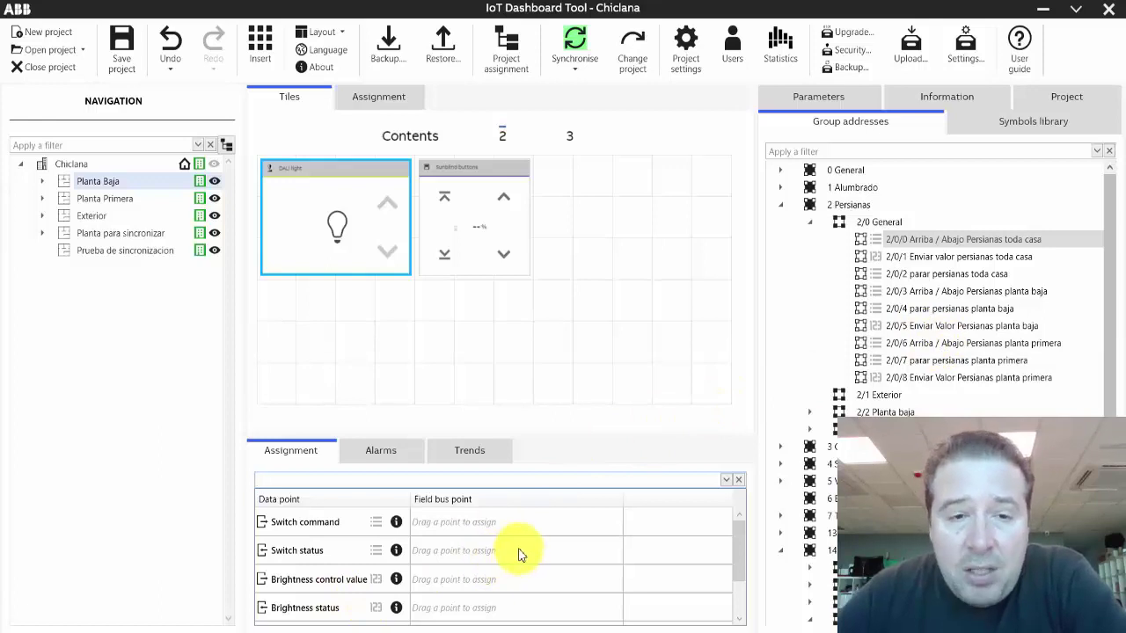
mouse_move(505, 230)
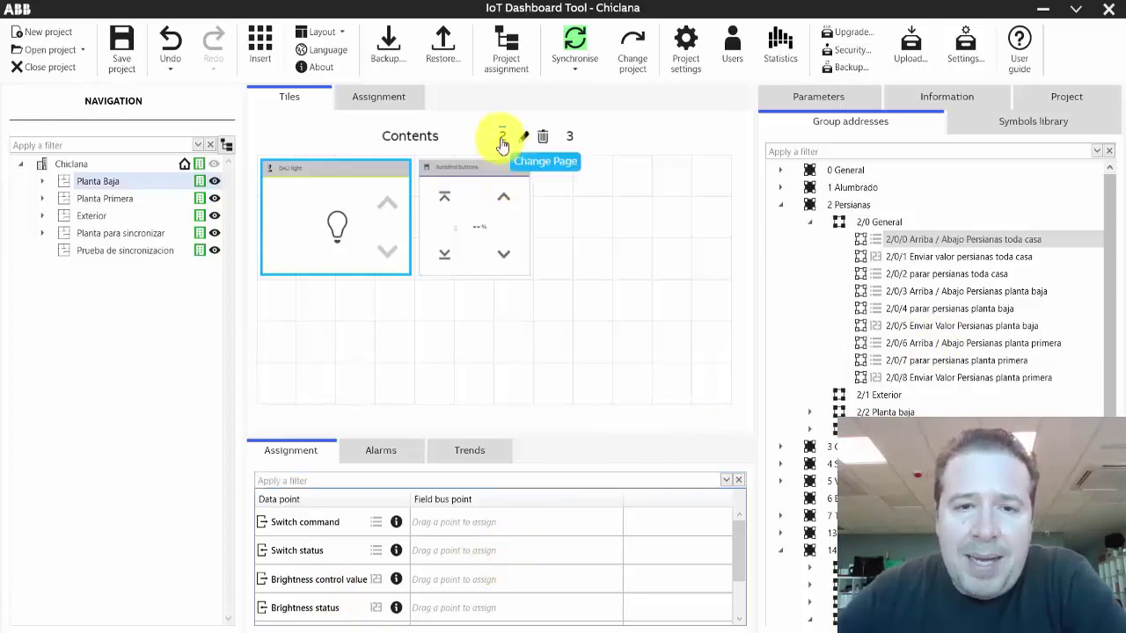
mouse_move(572, 145)
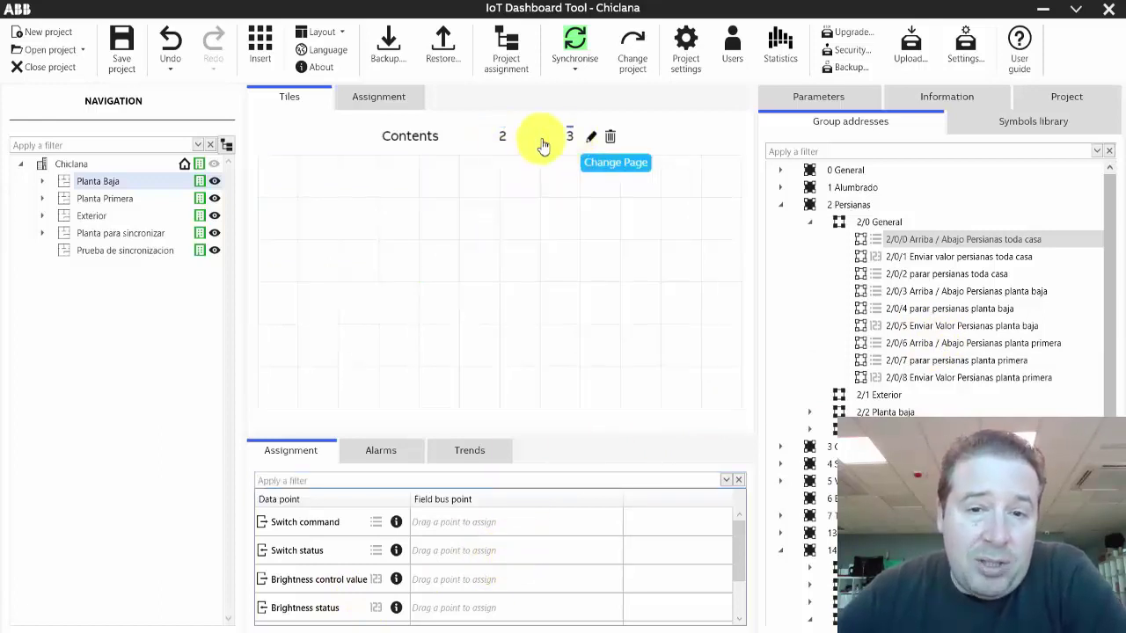
mouse_move(510, 144)
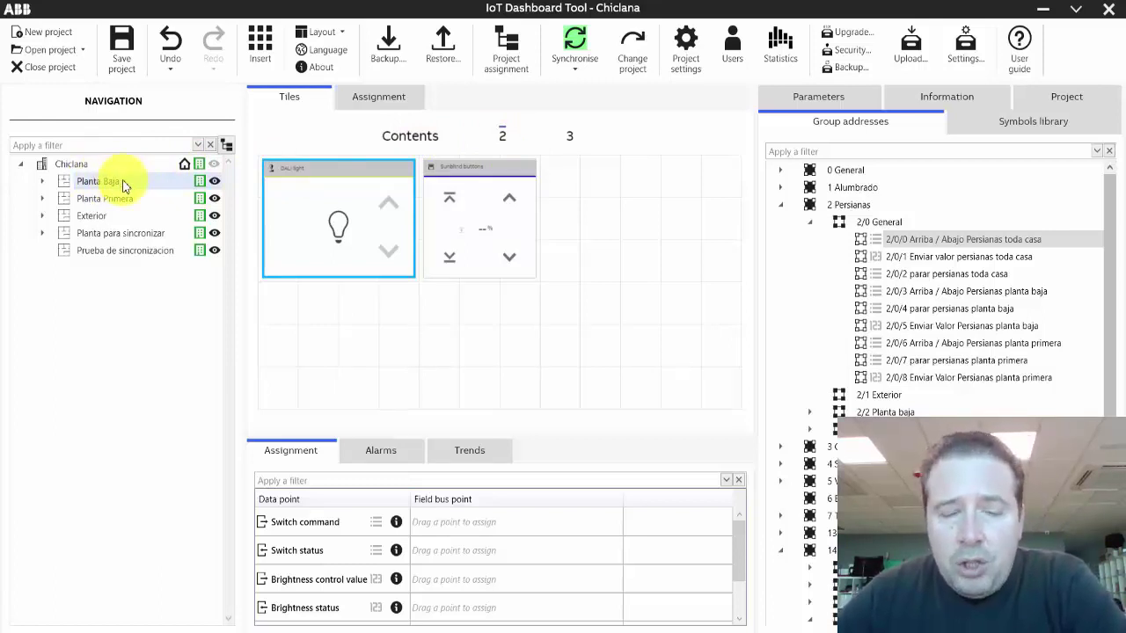
View the Prueba de sincronizacion floor, and examine the tiles on the Contents 1, Contents 2 and Temperaturas pages of Planta para sincronizar.
left_click(100, 251)
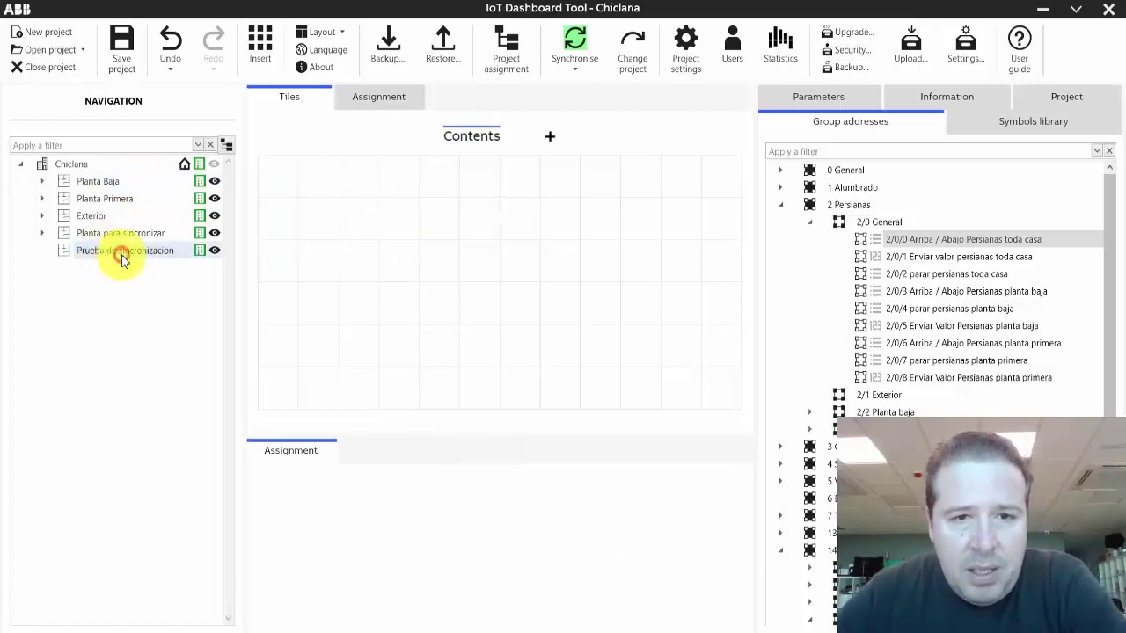
left_click(89, 233)
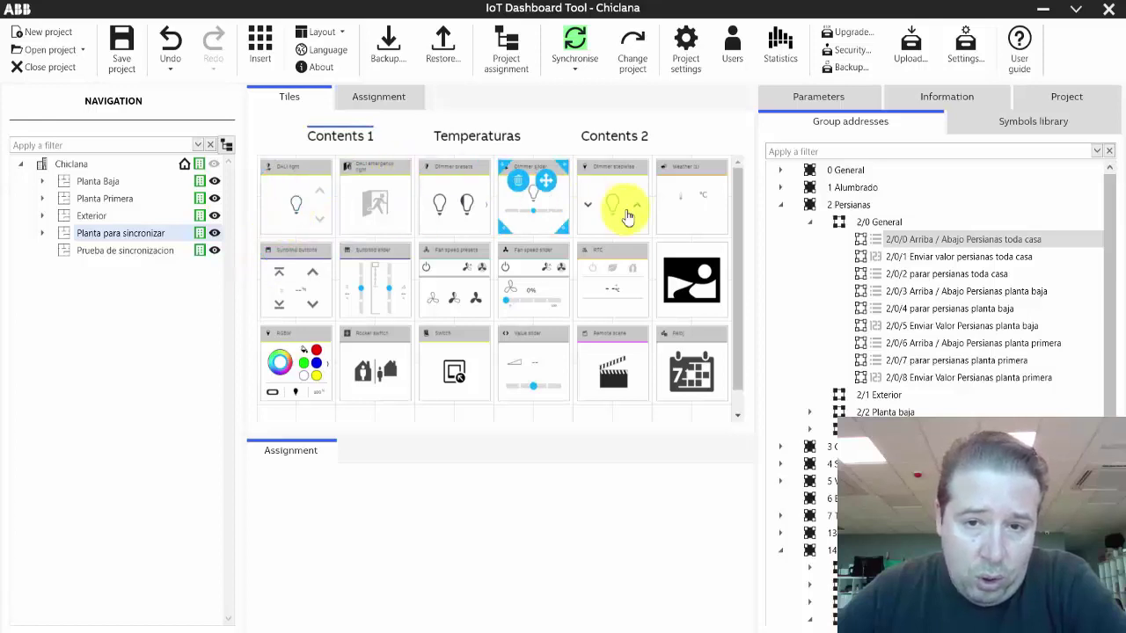
left_click(618, 139)
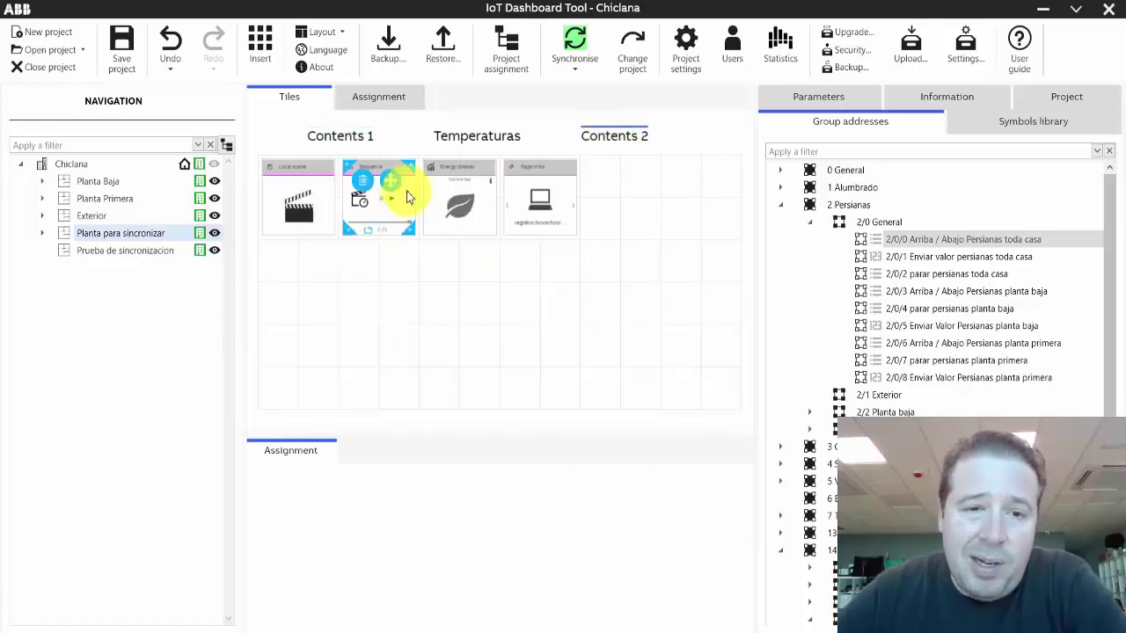
left_click(339, 137)
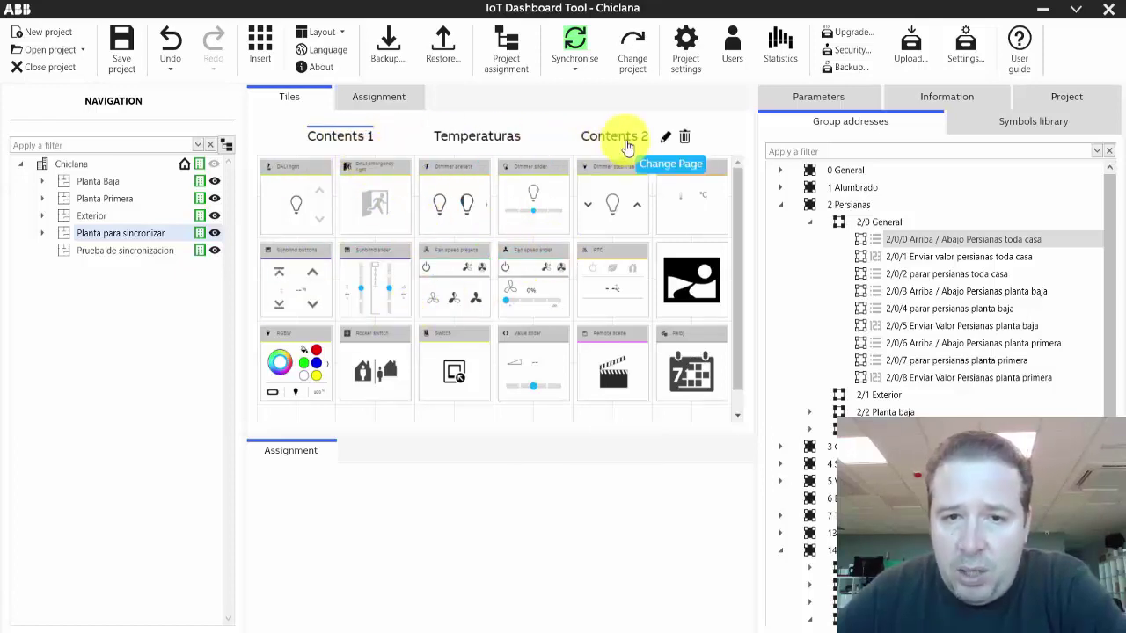
left_click(470, 144)
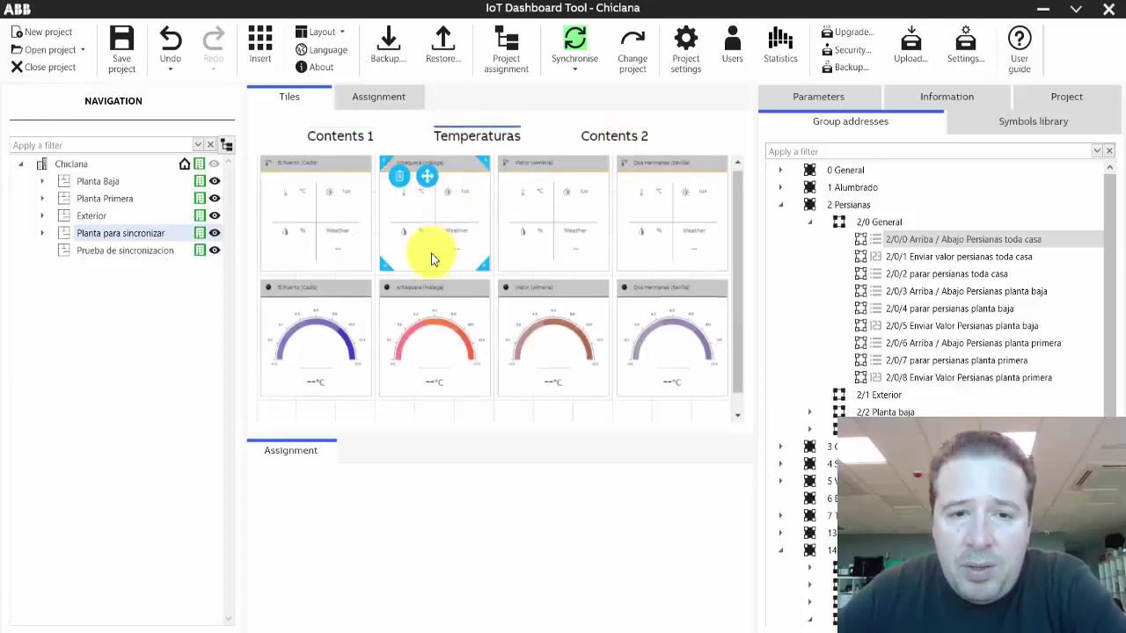
scroll(431, 257, "down", 1)
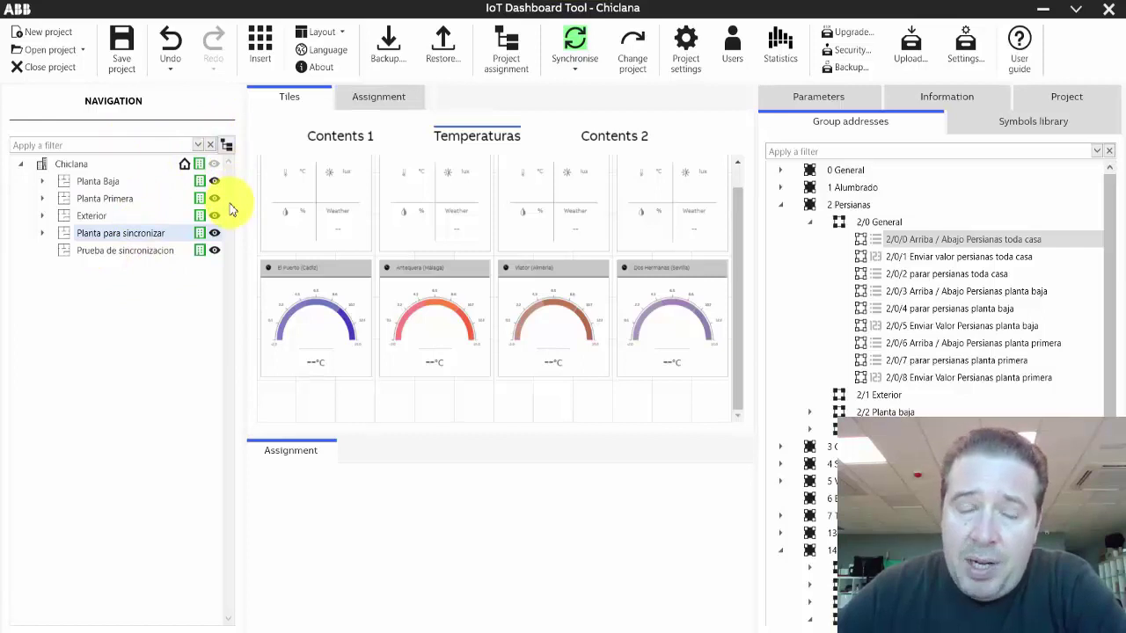
View the ETS projects available for changing the synchronised project, and leave the selection without synchronising.
left_click(635, 56)
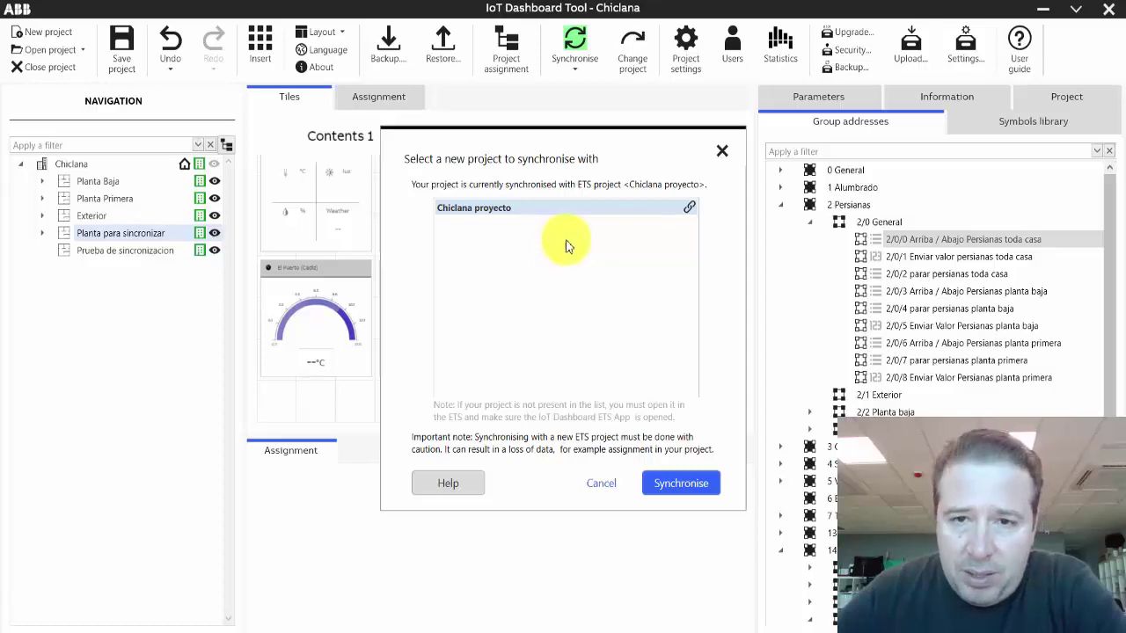
left_click(722, 150)
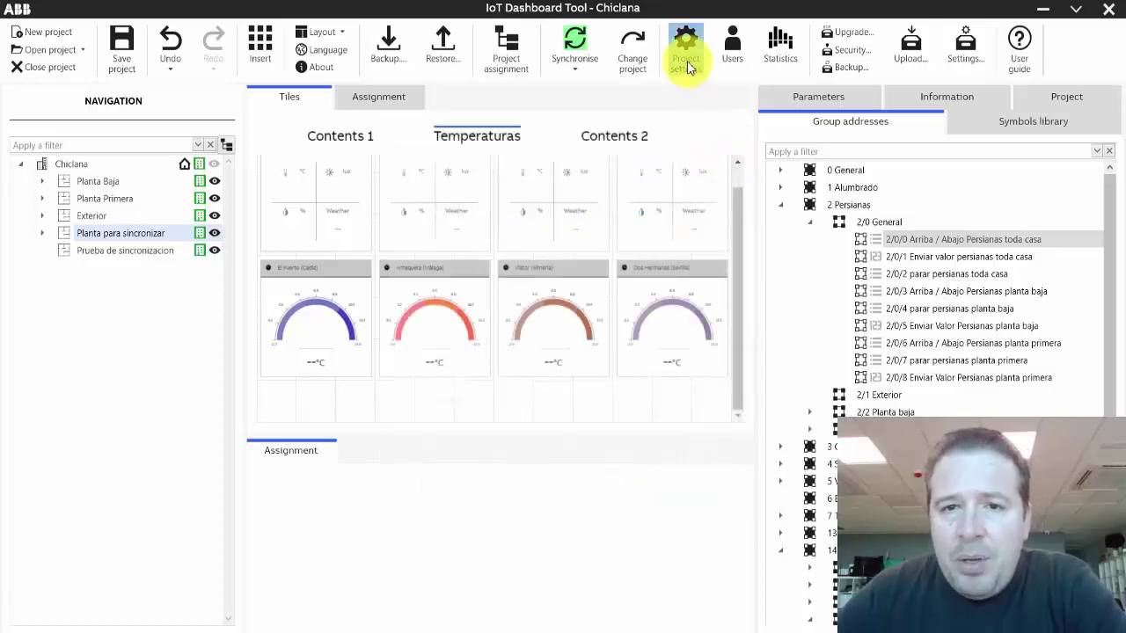
Open the project settings and view the date and time settings and the region settings with weekend days and geographical position.
left_click(687, 62)
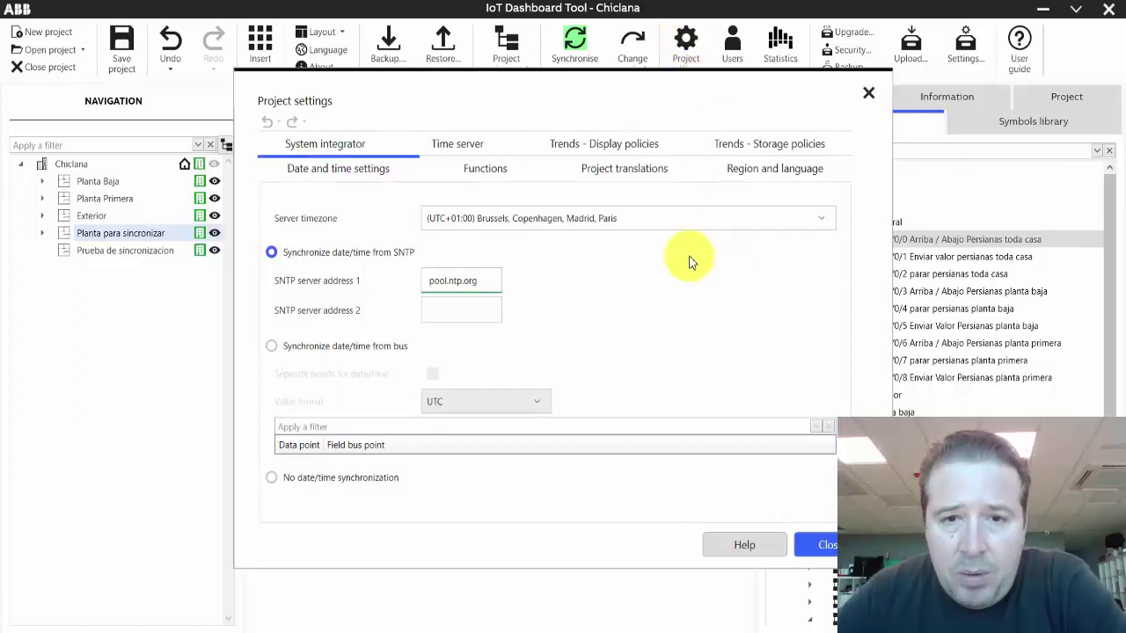
left_click(749, 173)
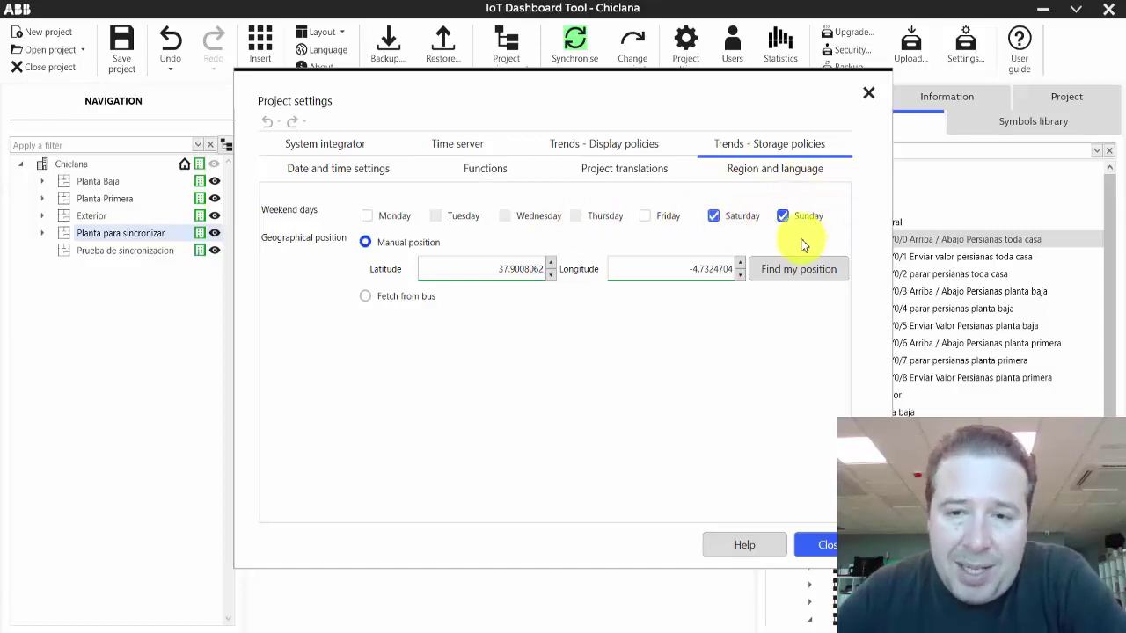
left_click(712, 216)
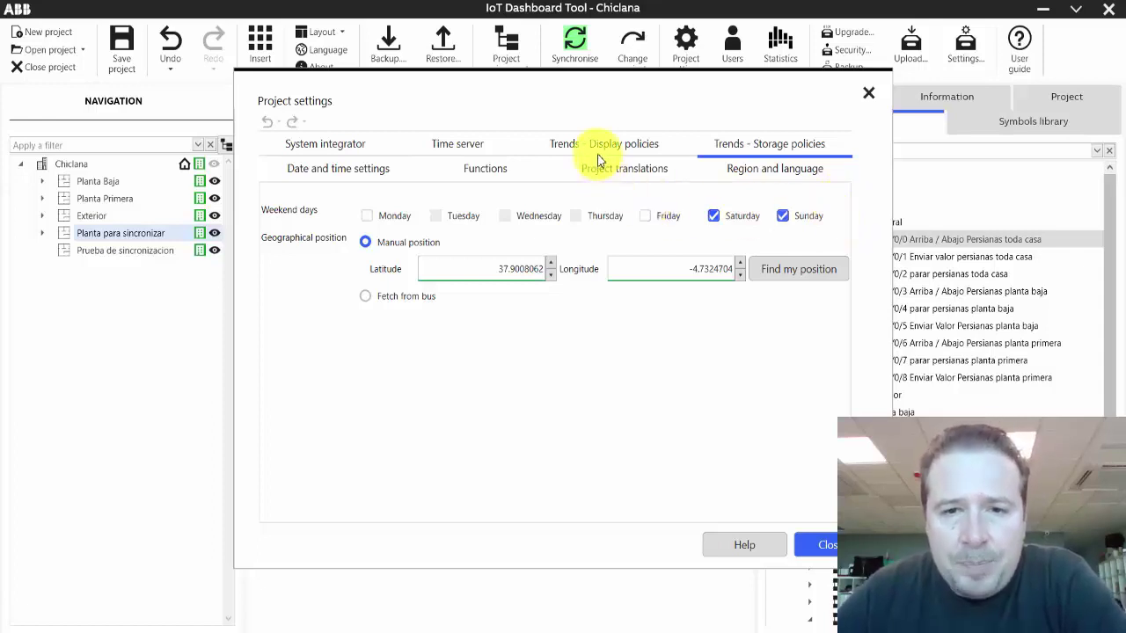
Examine the project translations, including the translation language, the list of original texts and the CSV export and import options.
left_click(619, 170)
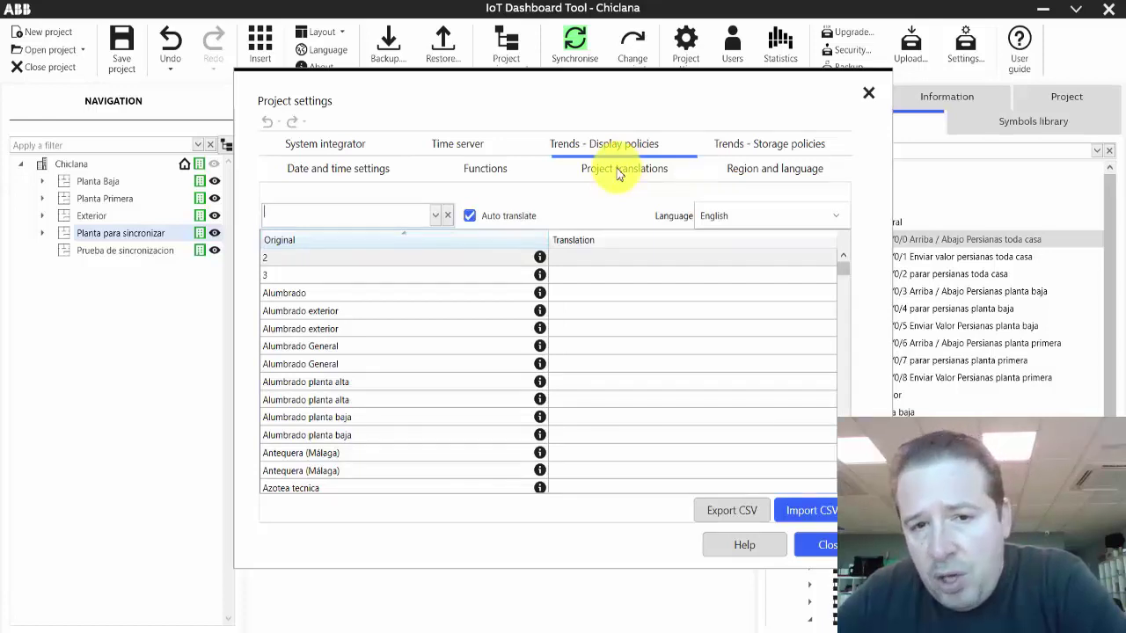
left_click(780, 217)
left_click(781, 218)
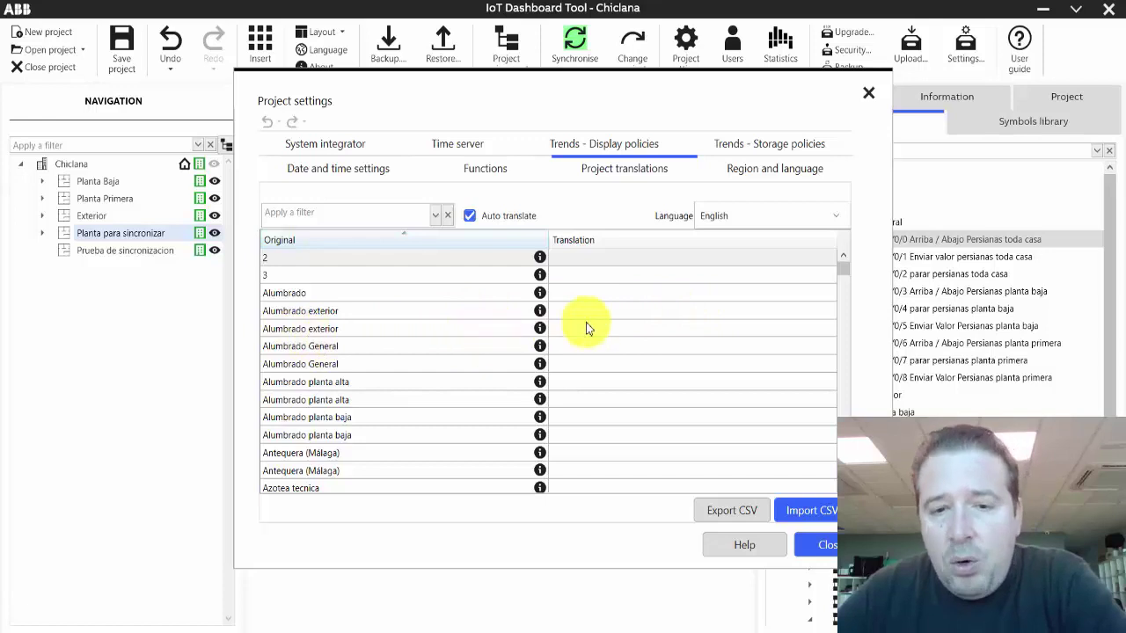
scroll(488, 315, "down", 10)
scroll(486, 313, "down", 10)
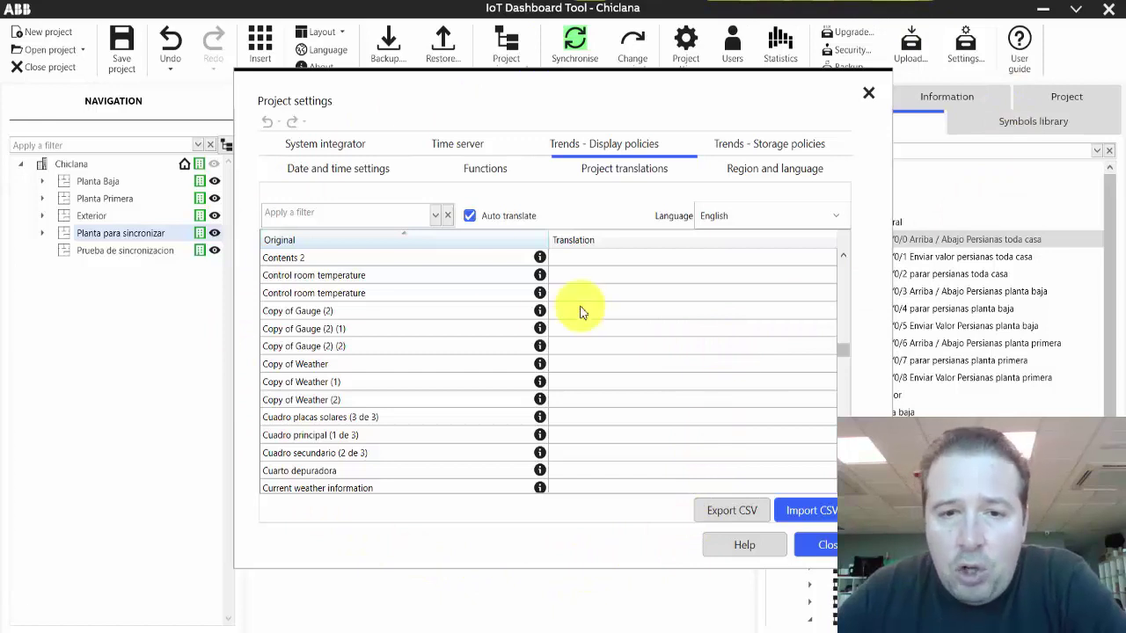
left_click(740, 519)
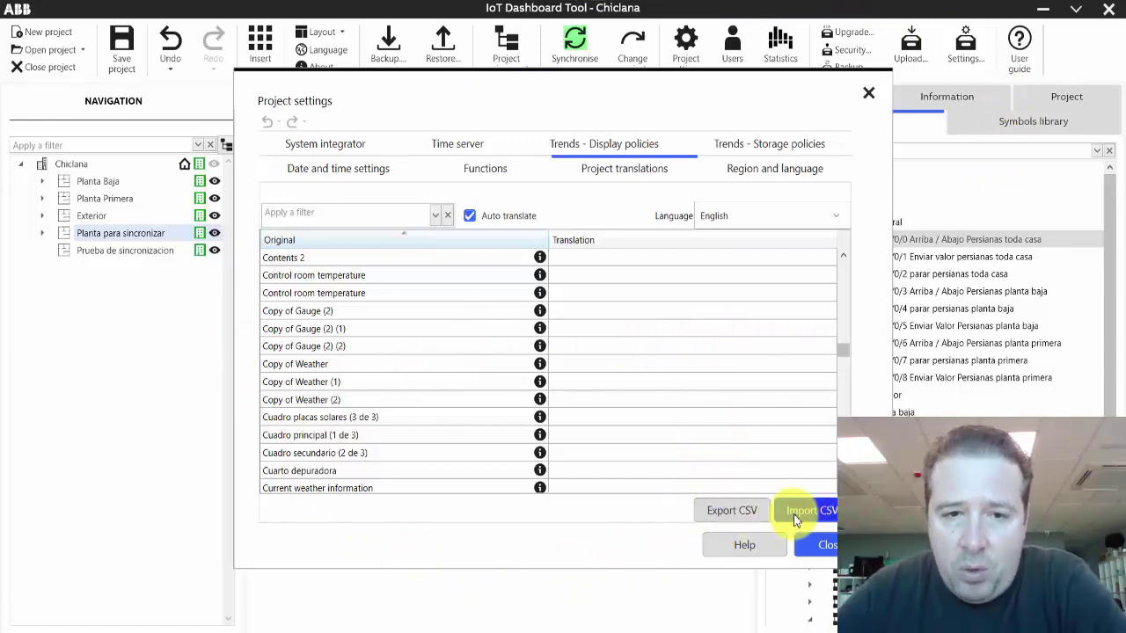
Examine the list of trades and their symbols in the project's Functions settings, including the option for a new trade.
left_click(489, 171)
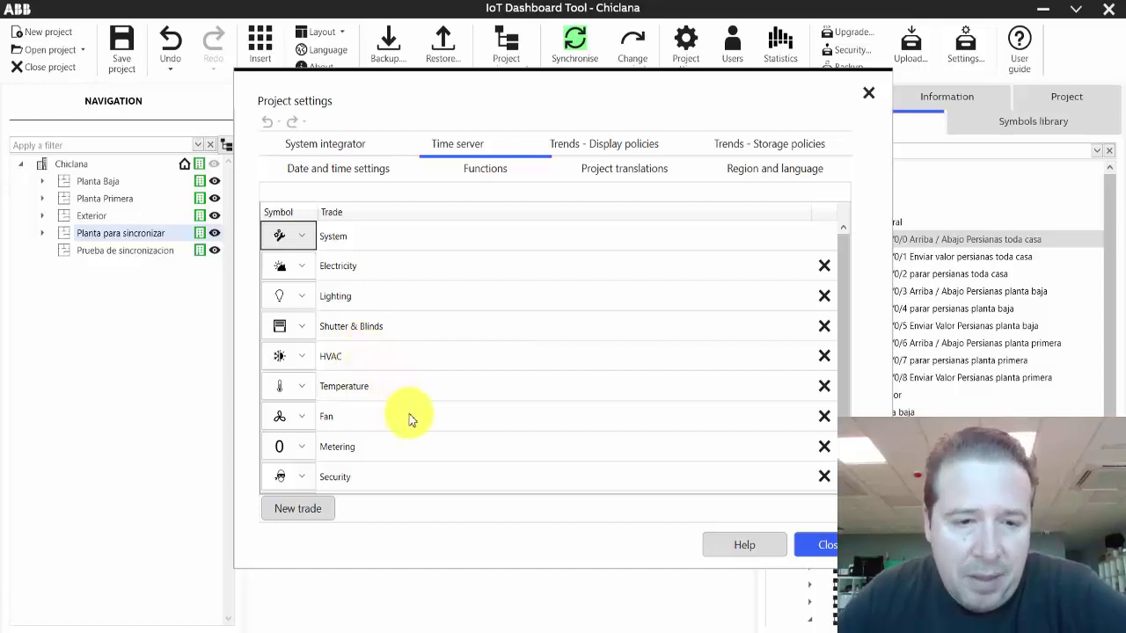
scroll(409, 419, "down", 1)
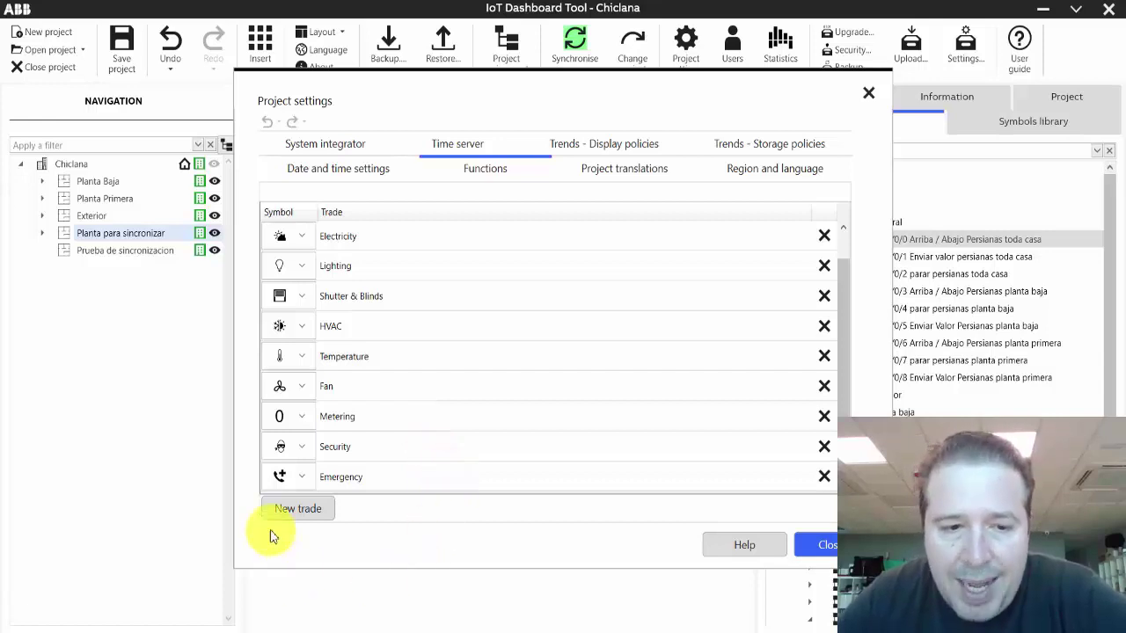
left_click(301, 512)
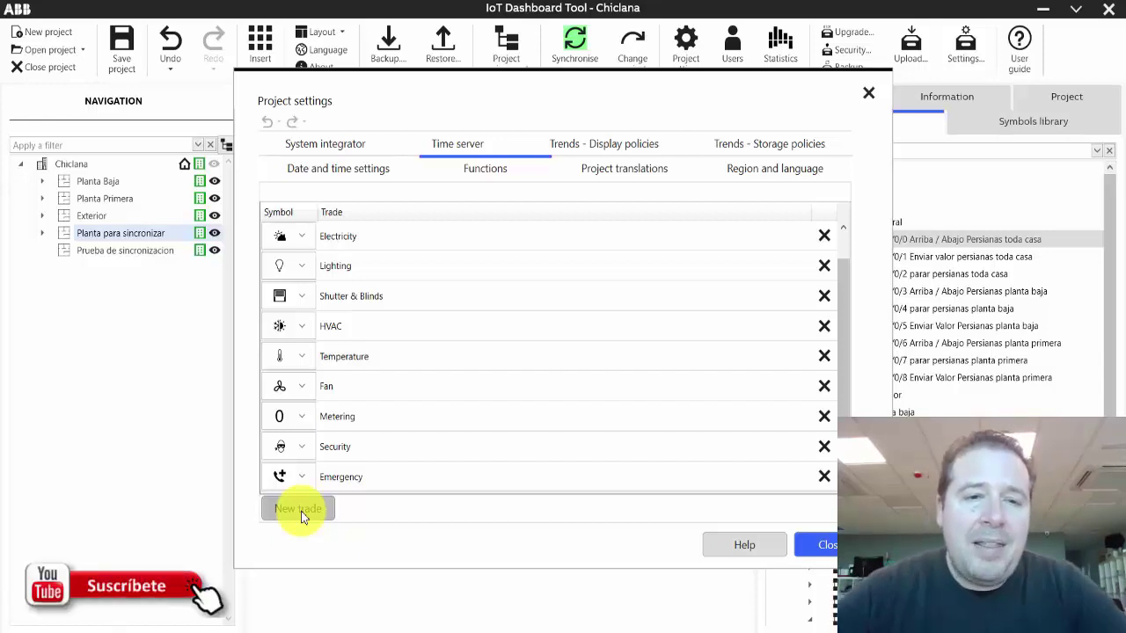
View the system integrator's company and contact details in the project settings.
left_click(358, 145)
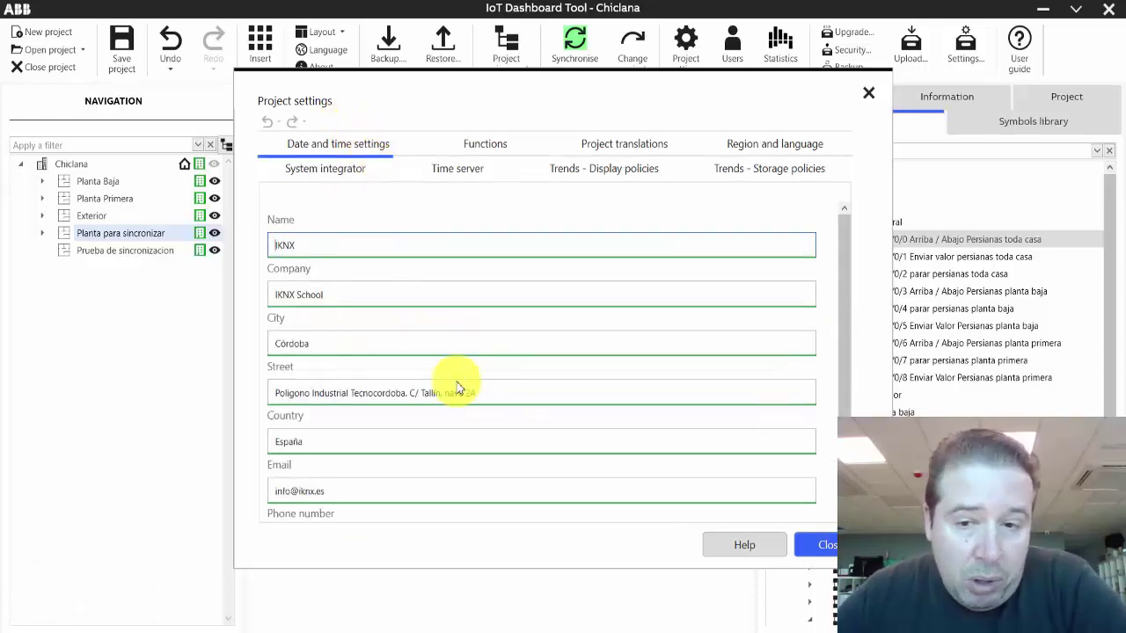
scroll(458, 387, "down", 1)
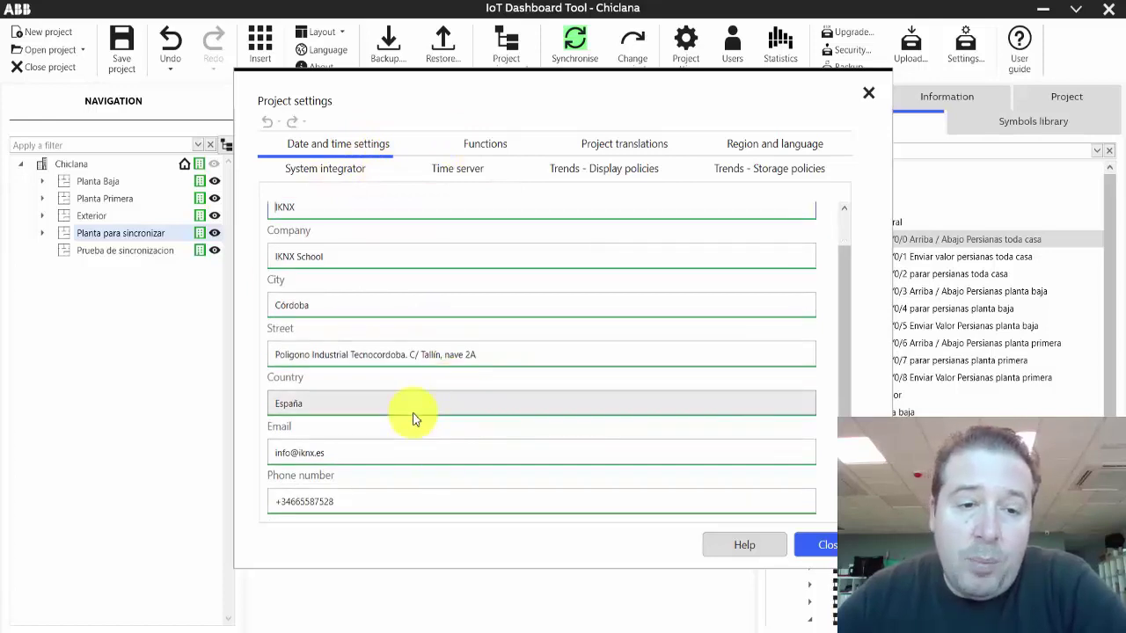